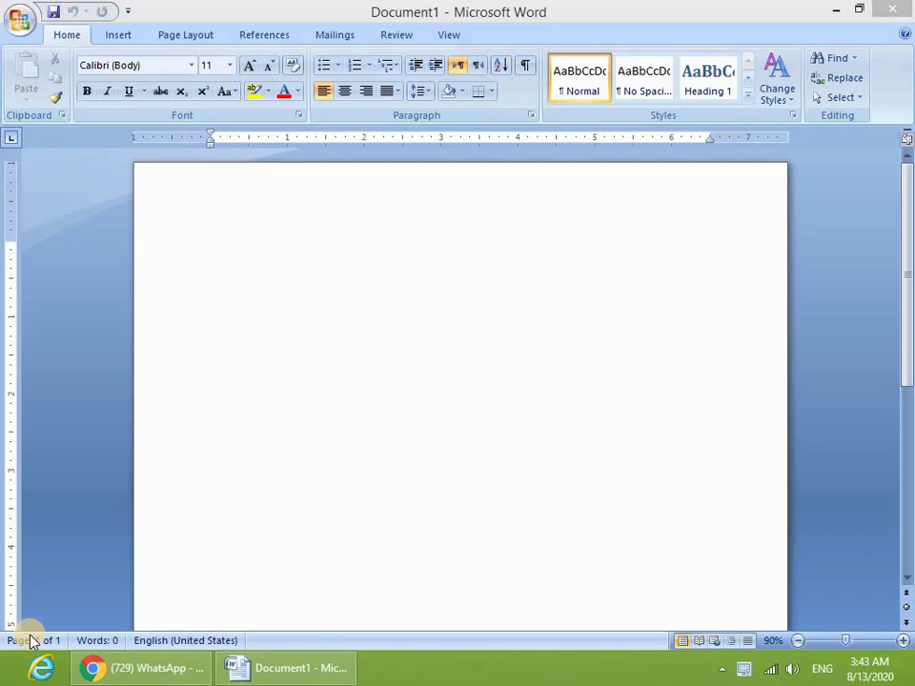
pyautogui.click(279, 330)
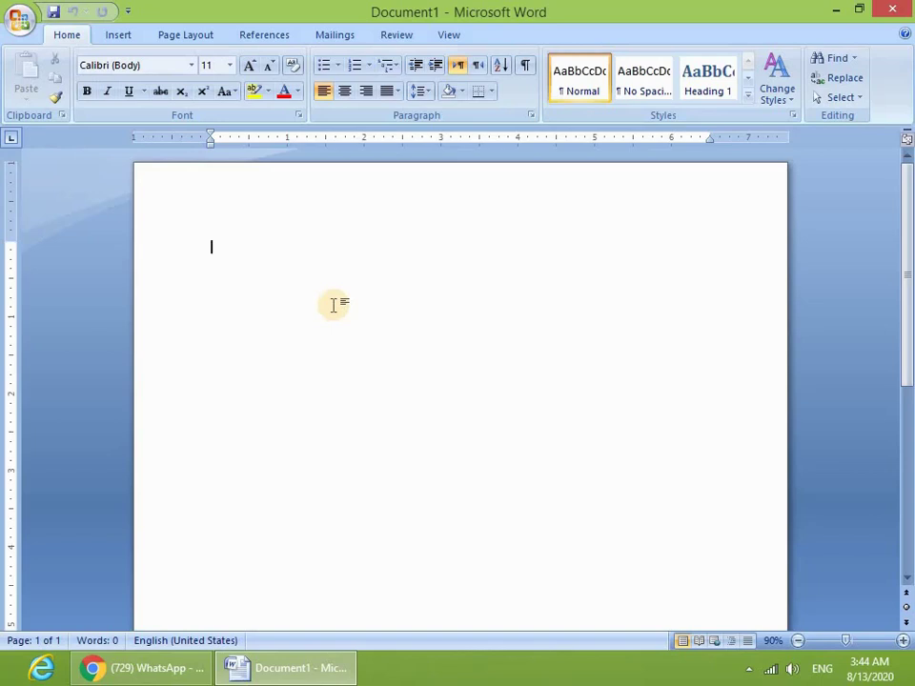
pyautogui.write('A Quick')
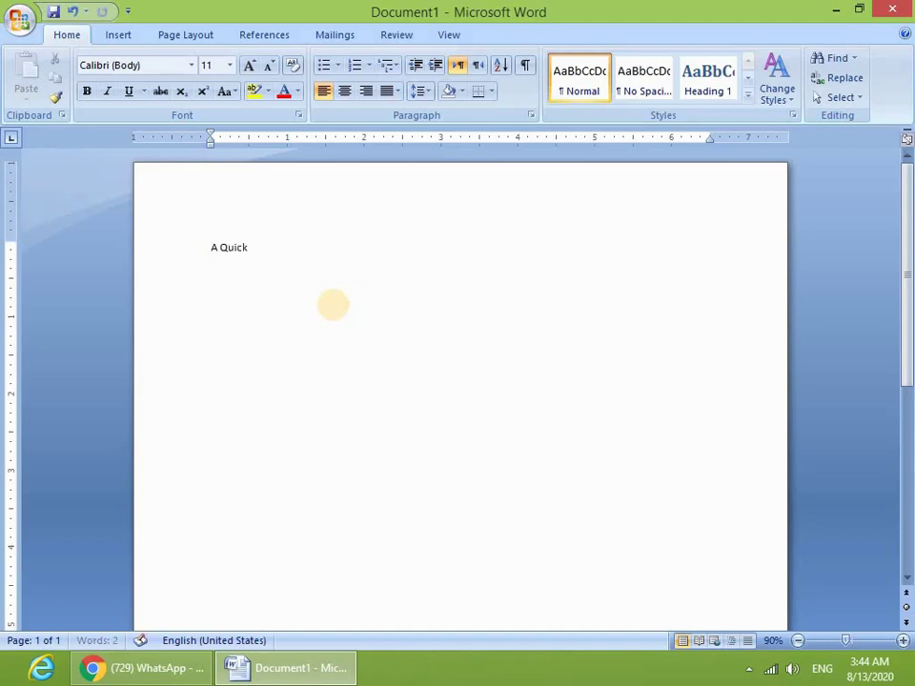
pyautogui.write(' Brown Hungry')
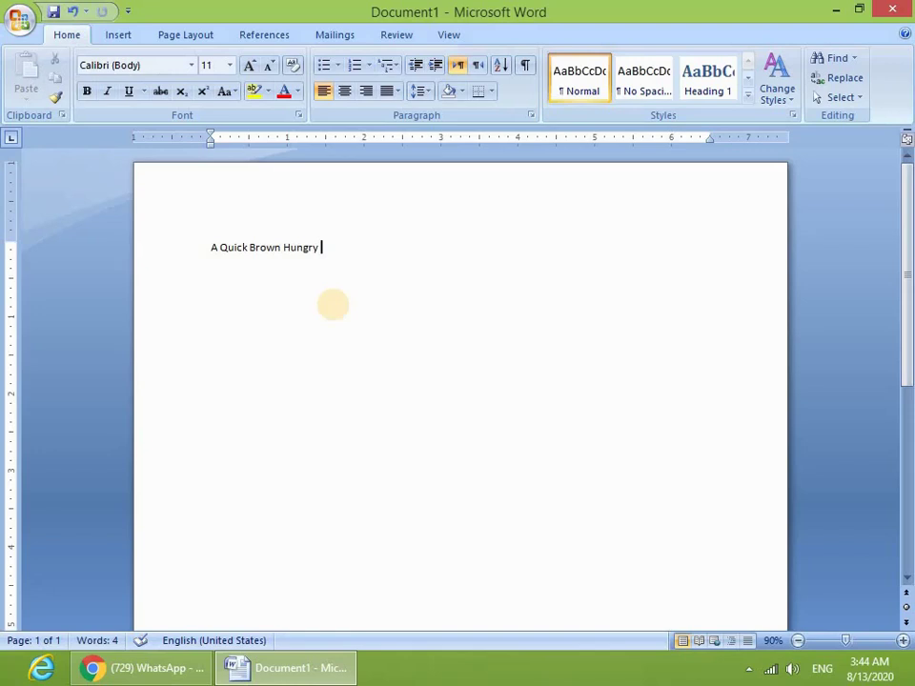
pyautogui.write(' f')
pyautogui.press('BackSpace')
pyautogui.write('dog')
pyautogui.hotkey('ctrl', 'a')
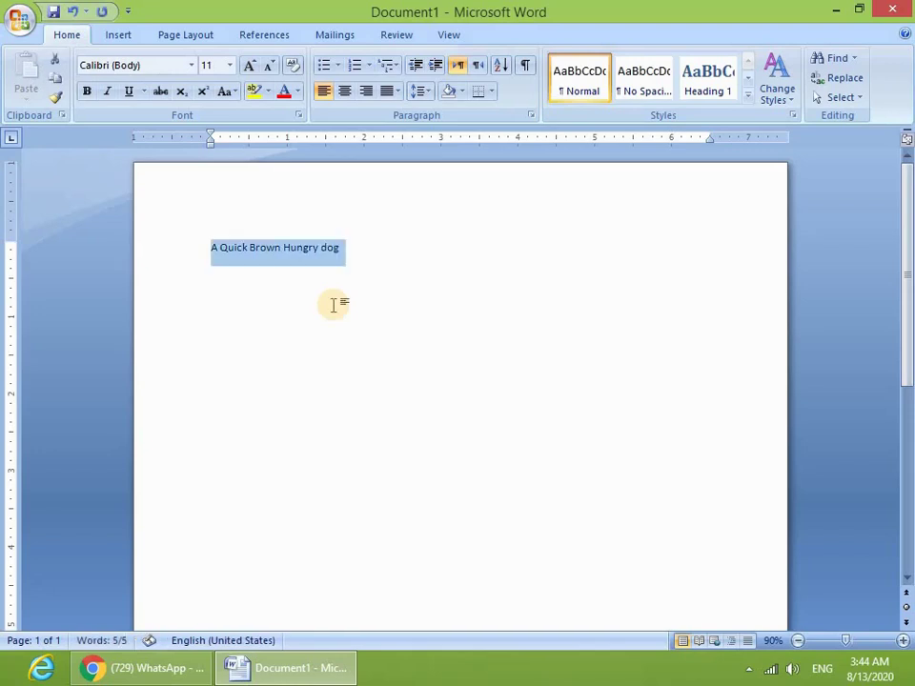
pyautogui.press('Delete')
# Generate one paragraph of sample text in the empty document with =rand(1)
pyautogui.write('=rand(')
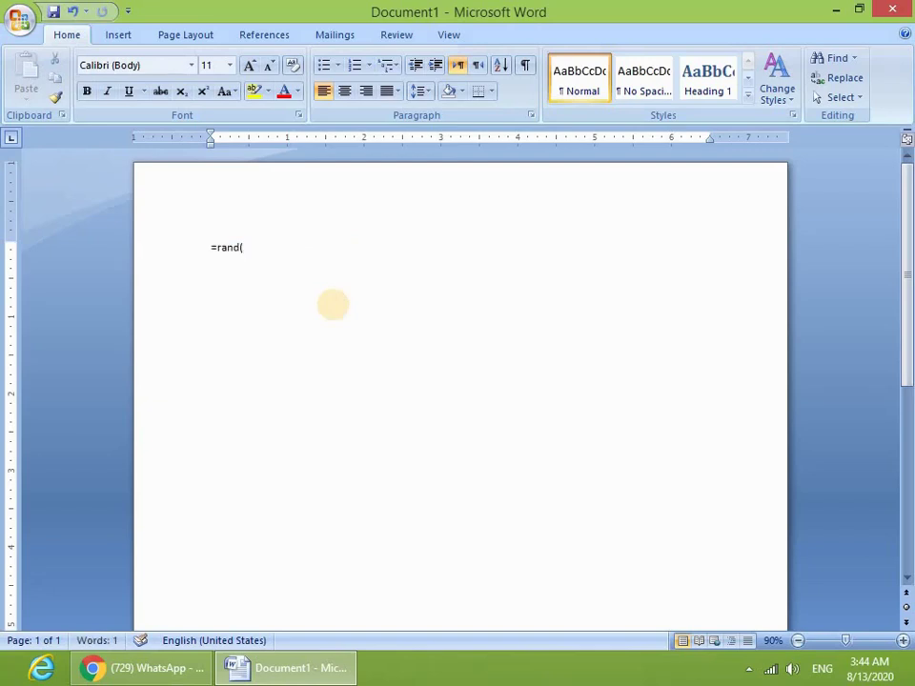
pyautogui.write('1)')
pyautogui.press('Return')
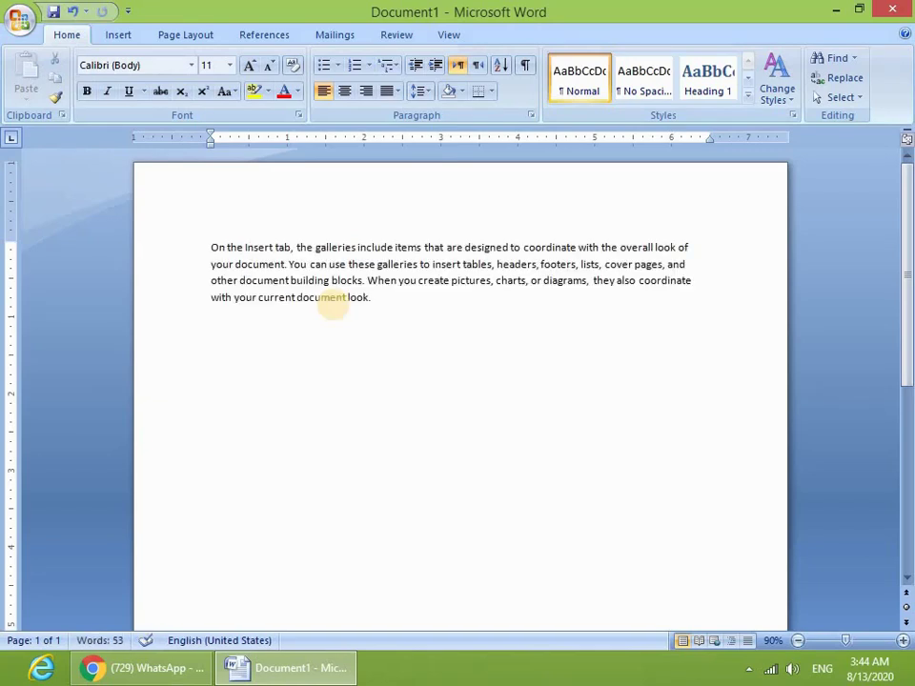
pyautogui.scroll(5, 372, 409)
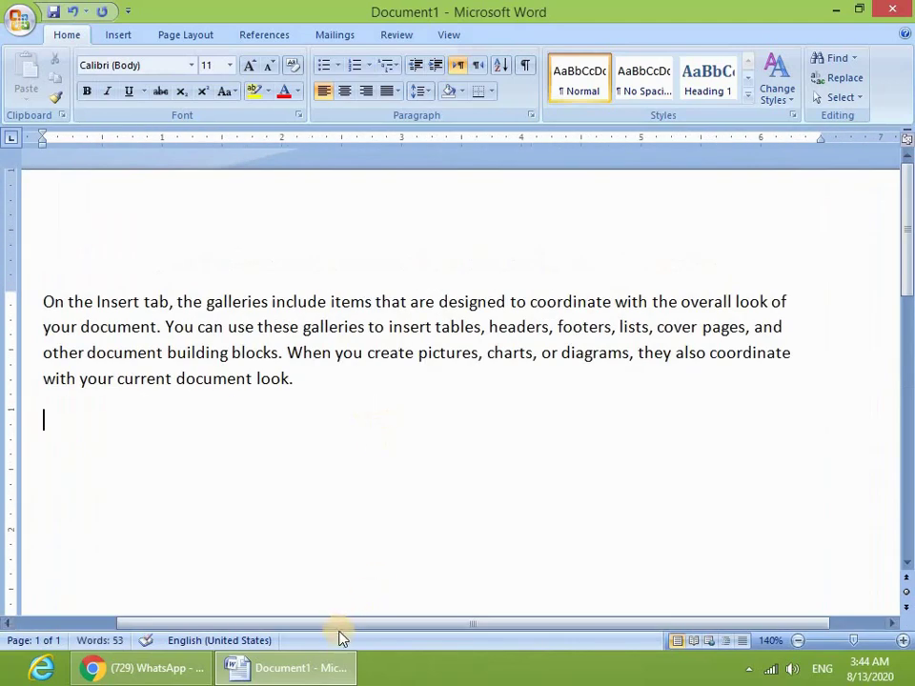
pyautogui.moveTo(277, 623); pyautogui.dragTo(249, 624)
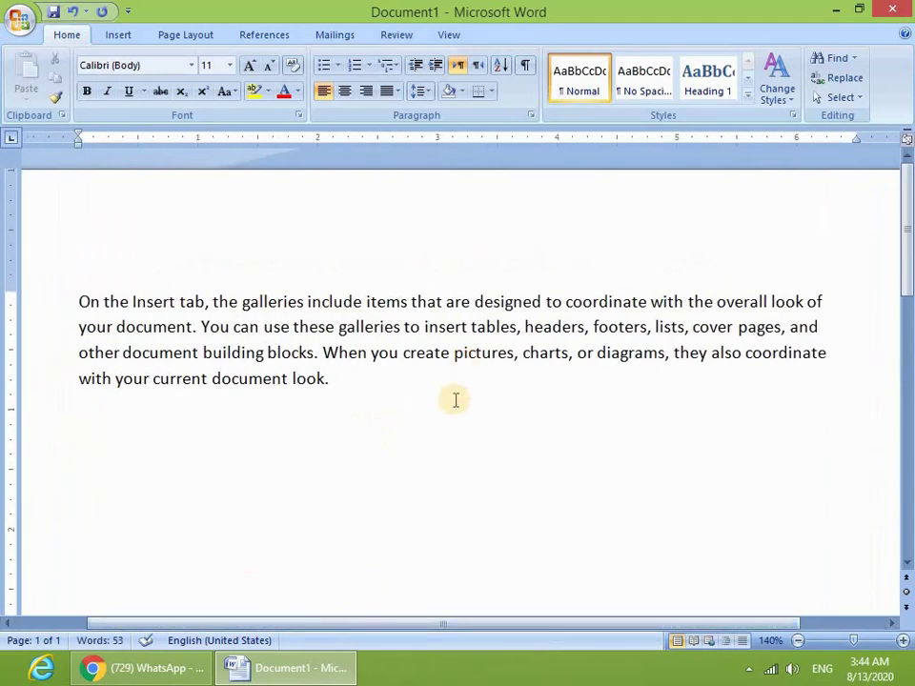
pyautogui.moveTo(455, 401); pyautogui.dragTo(69, 247)
pyautogui.click(429, 438)
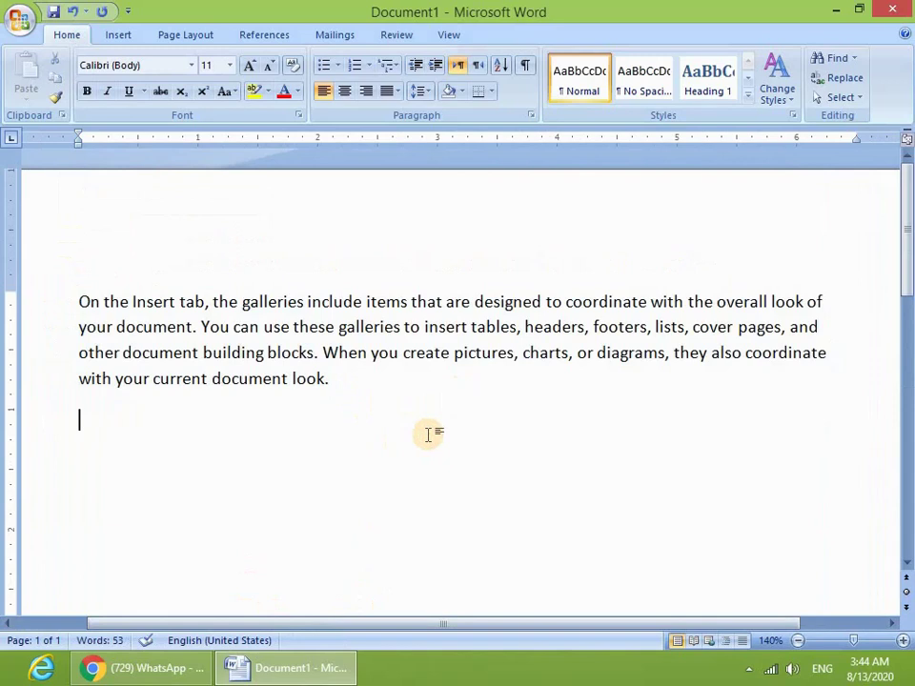
# Add blank lines below the sample paragraph and enter "On the insert tab," beneath it
pyautogui.press('Return')
pyautogui.press('Return')
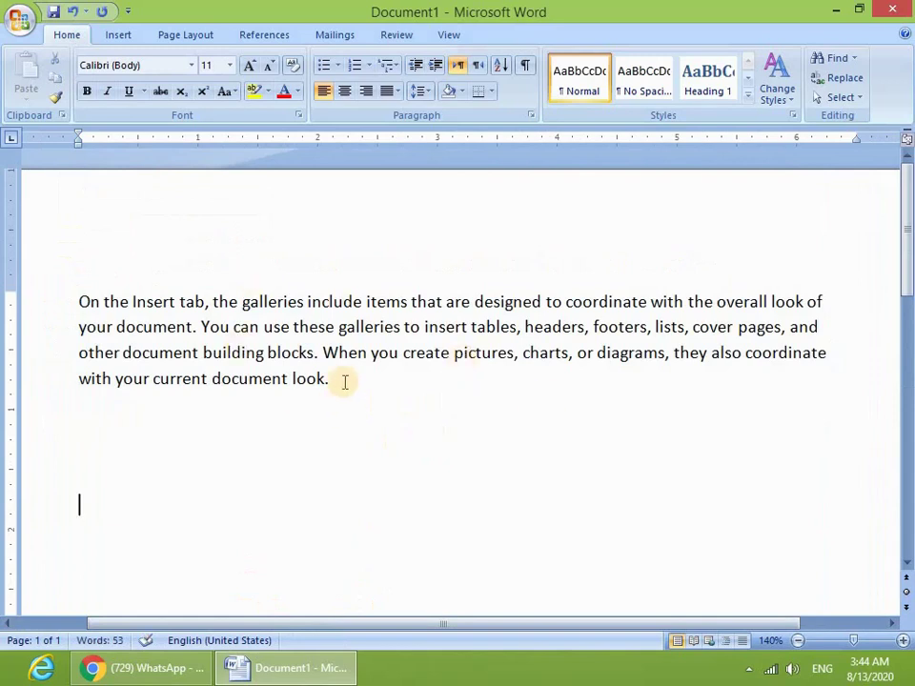
pyautogui.moveTo(345, 382); pyautogui.dragTo(75, 308)
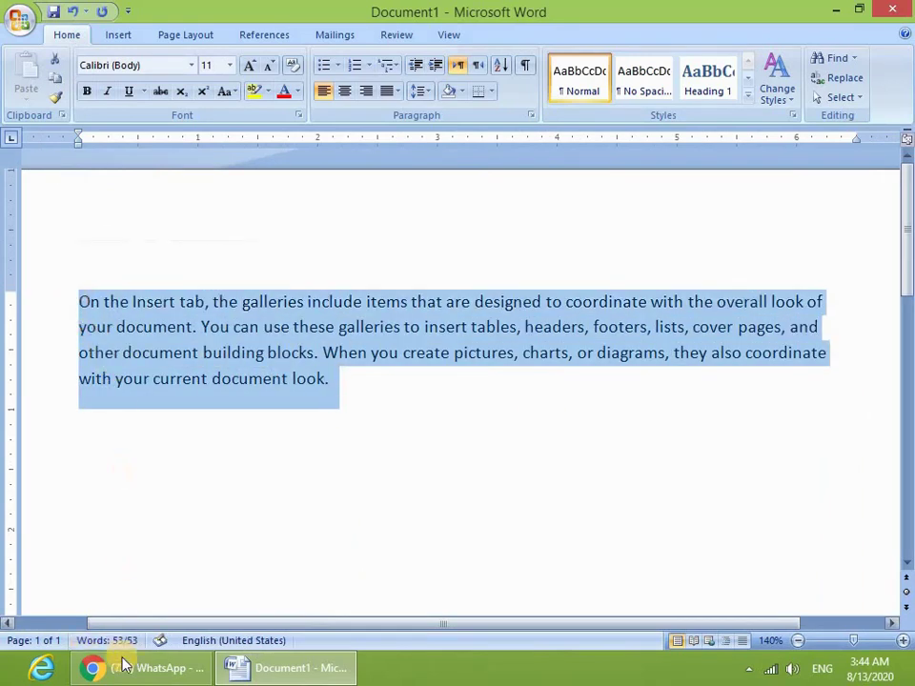
pyautogui.click(240, 439)
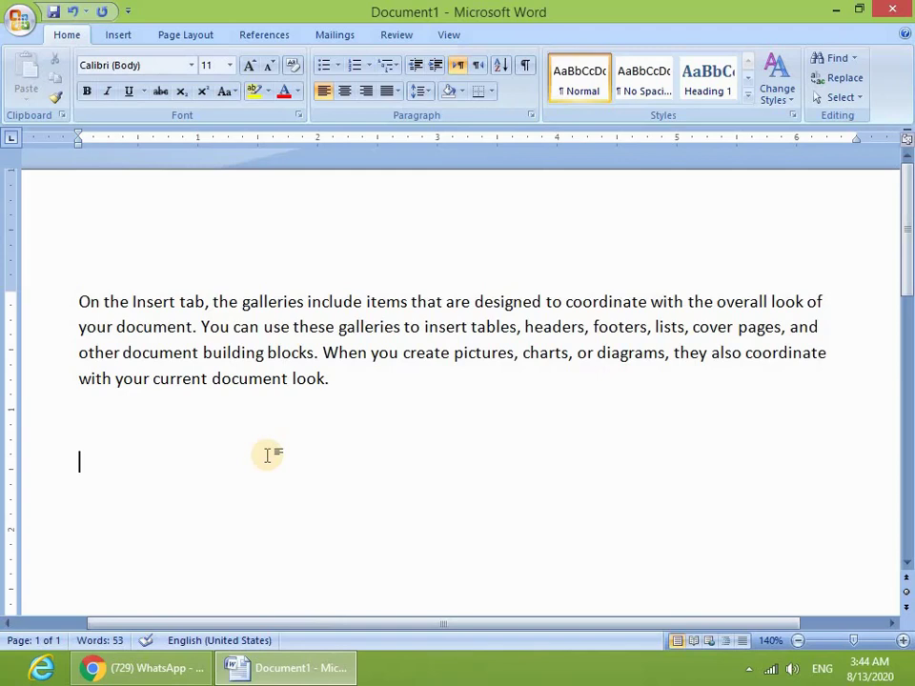
pyautogui.write('r')
pyautogui.press('BackSpace')
pyautogui.write('on the i')
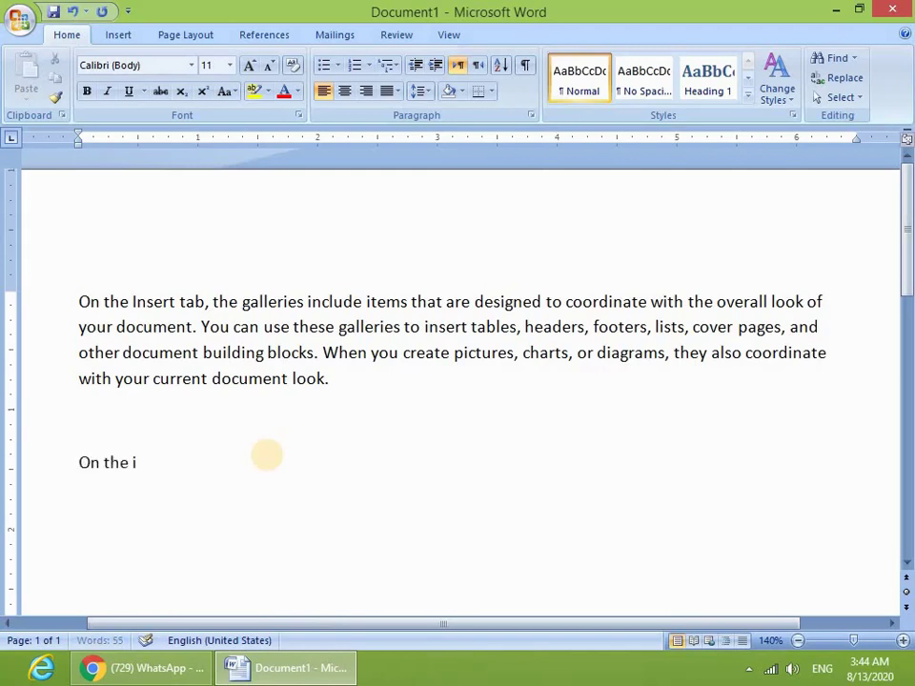
pyautogui.write('nsert tab,')
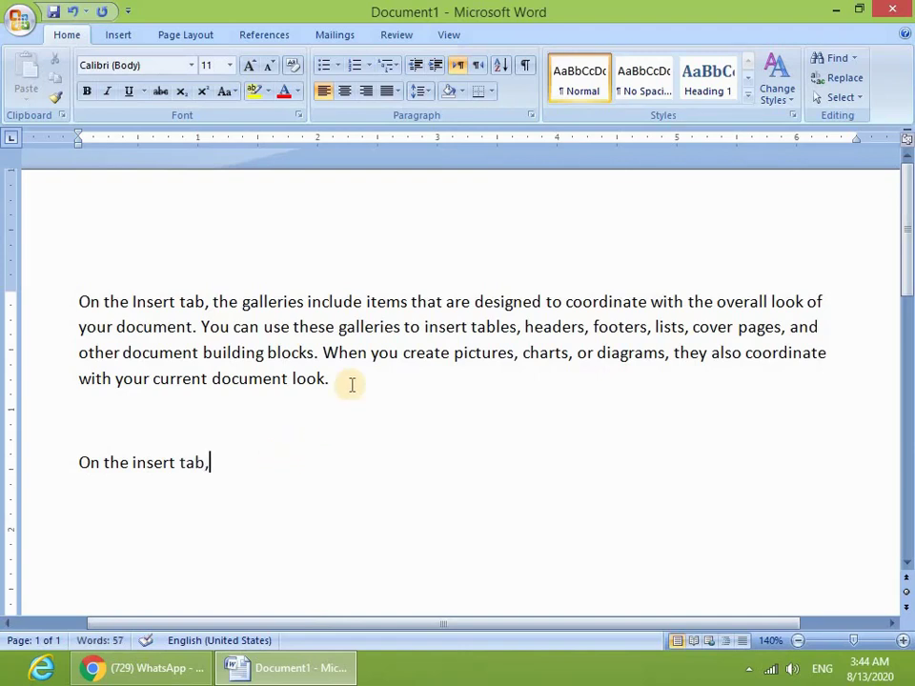
# Delete the generated sample paragraph above the line "On the insert tab,"
pyautogui.moveTo(352, 384); pyautogui.dragTo(92, 305)
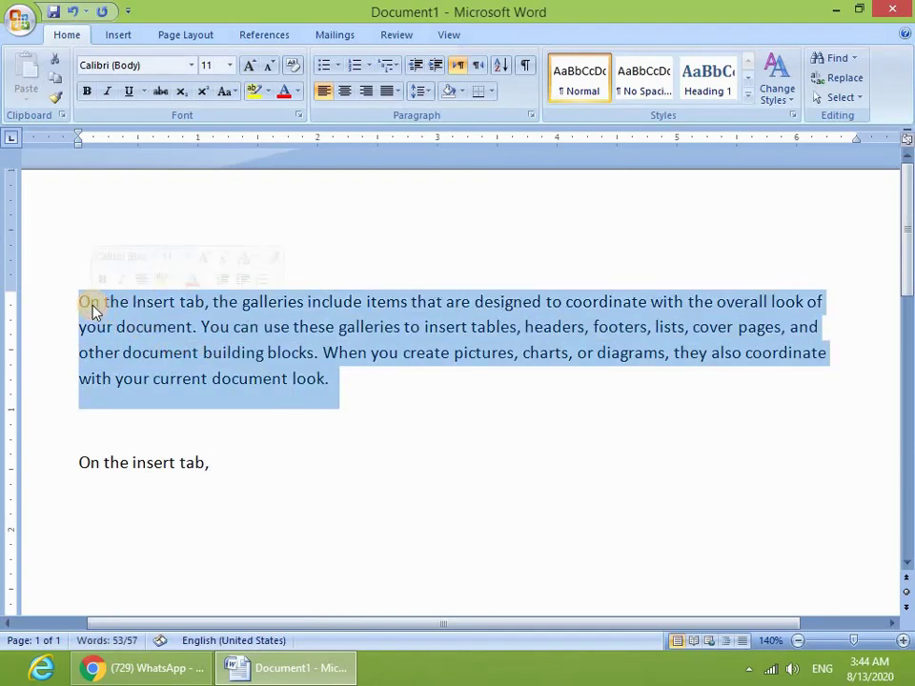
pyautogui.press('Delete')
pyautogui.click(227, 364)
pyautogui.moveTo(227, 363); pyautogui.dragTo(76, 349)
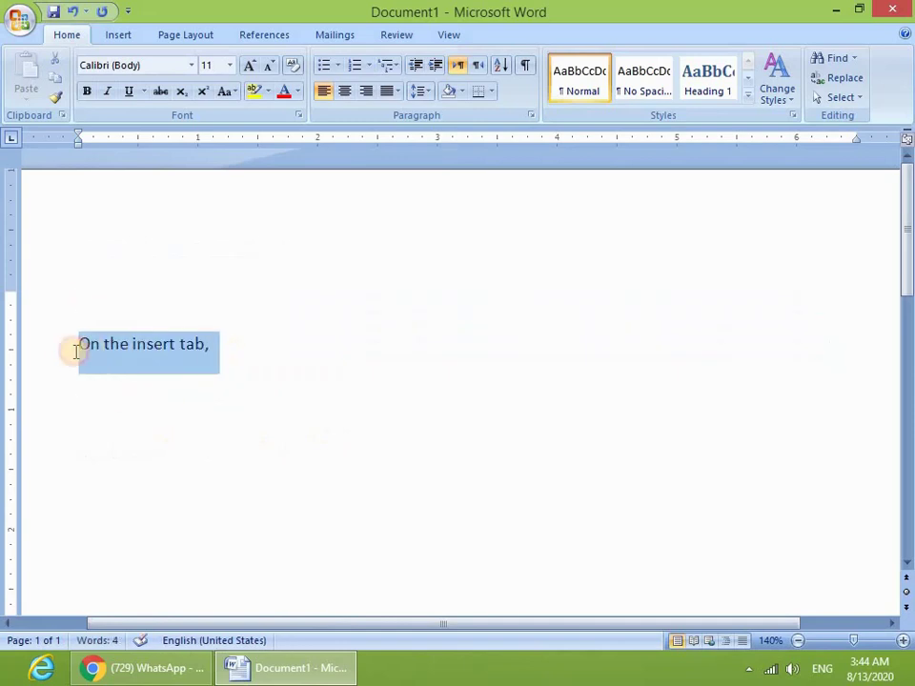
pyautogui.click(153, 444)
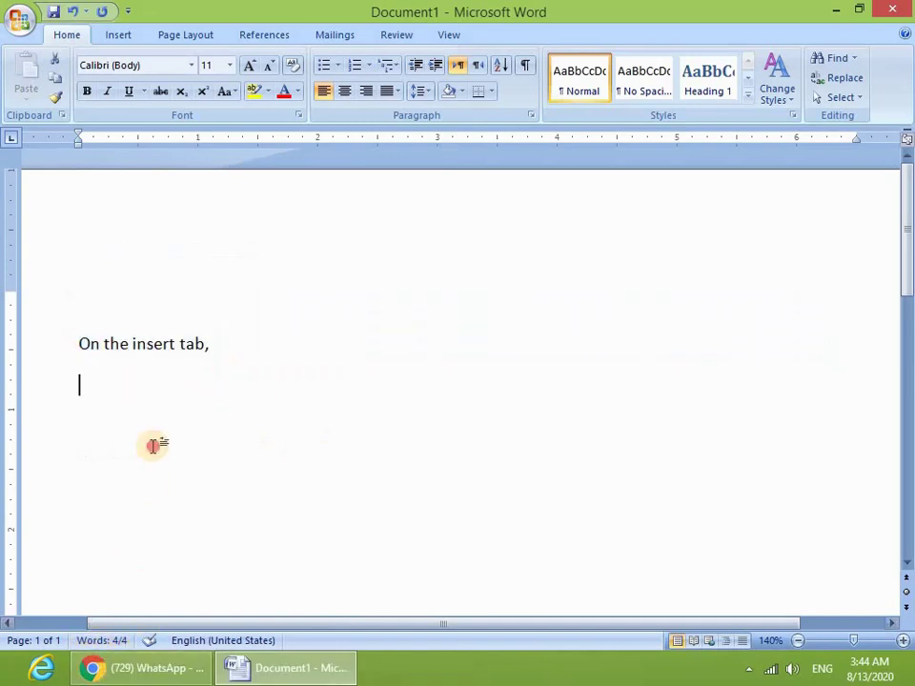
pyautogui.moveTo(228, 343); pyautogui.dragTo(93, 326)
pyautogui.click(162, 543)
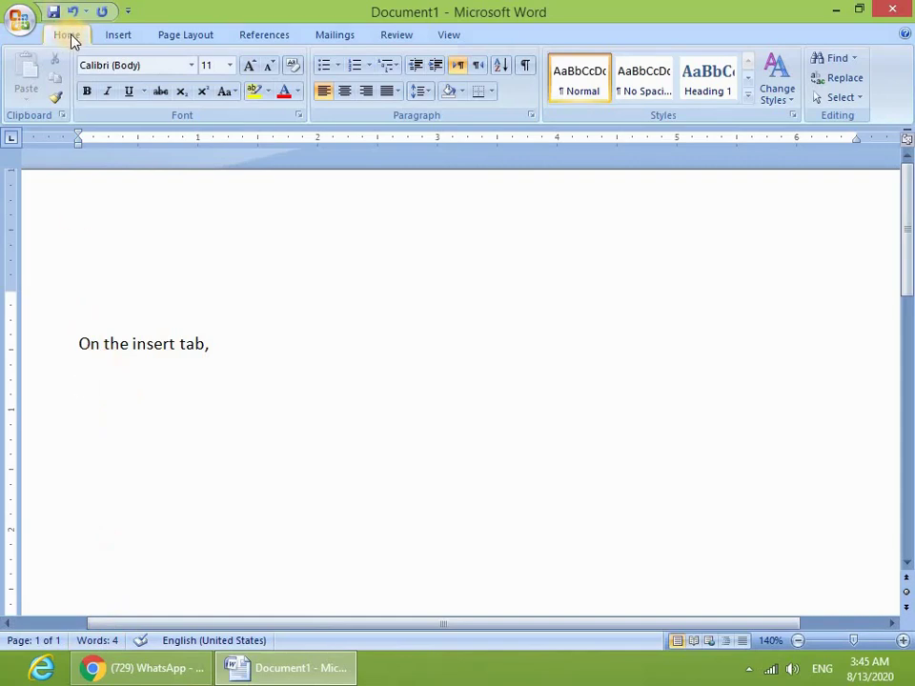
pyautogui.click(118, 35)
pyautogui.click(185, 34)
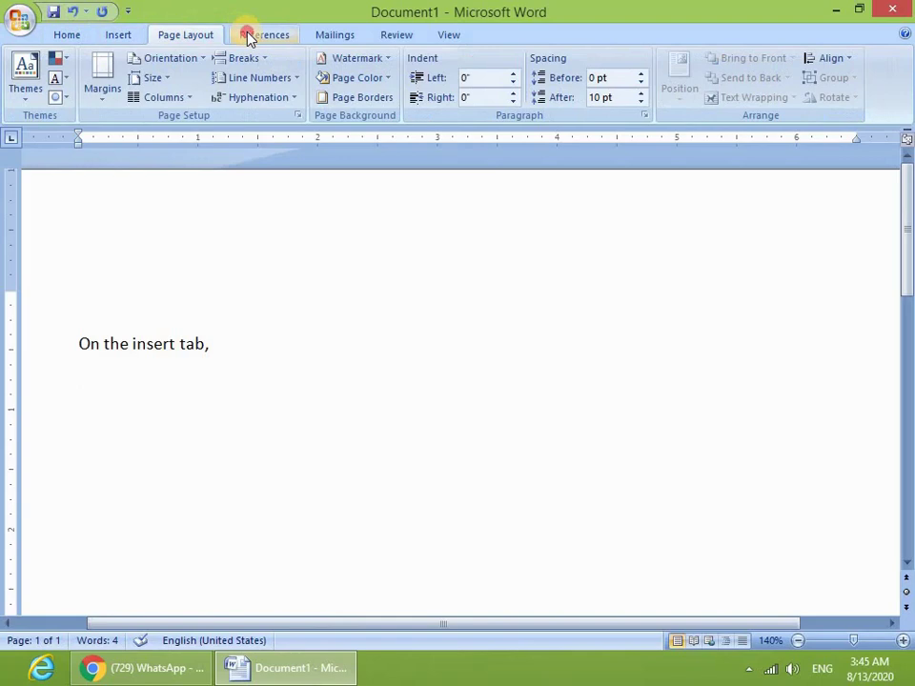
pyautogui.click(250, 34)
pyautogui.click(349, 34)
pyautogui.click(381, 40)
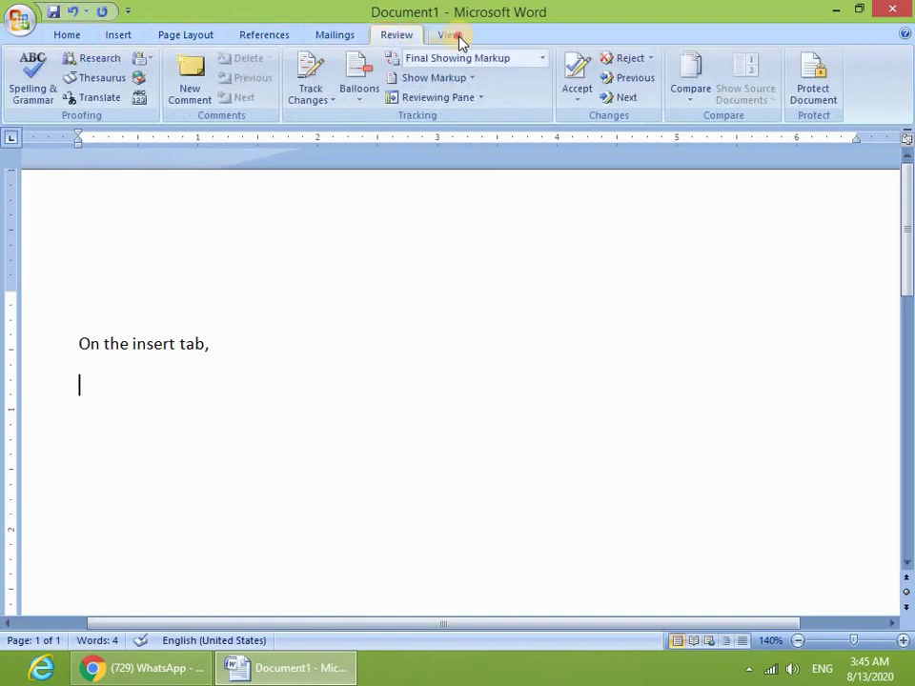
pyautogui.click(454, 38)
pyautogui.click(122, 34)
pyautogui.click(162, 36)
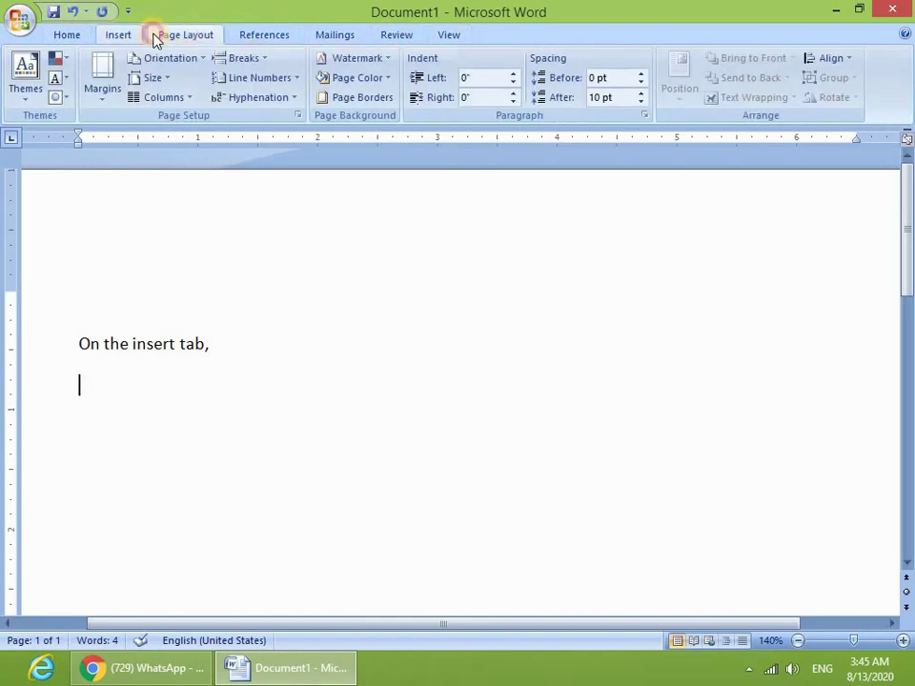
# Insert one paragraph of sample text below "On the insert tab," with =rand(1)
pyautogui.click(64, 38)
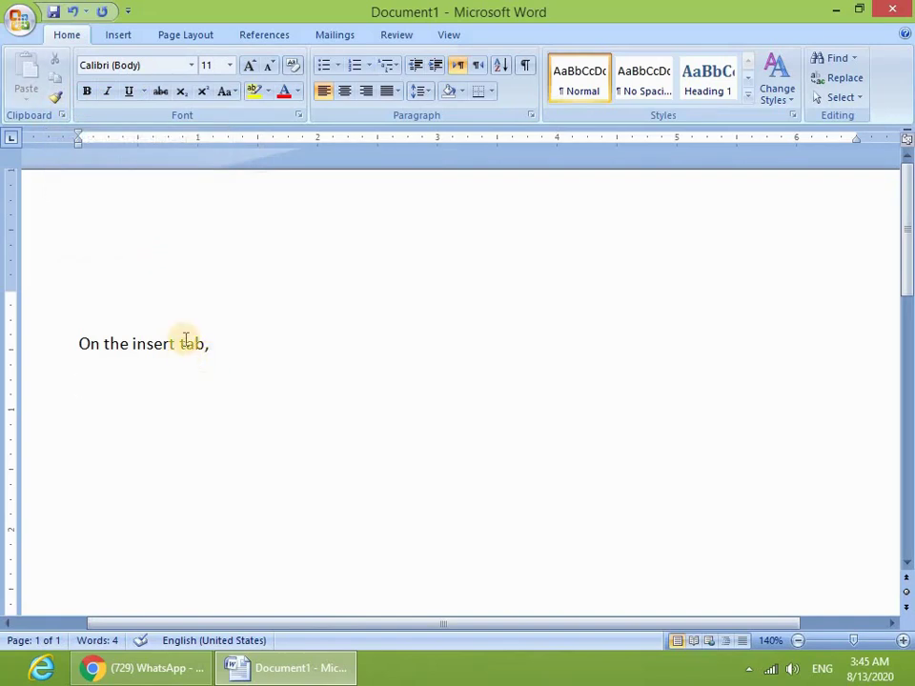
pyautogui.write('=rand(1)')
pyautogui.press('Return')
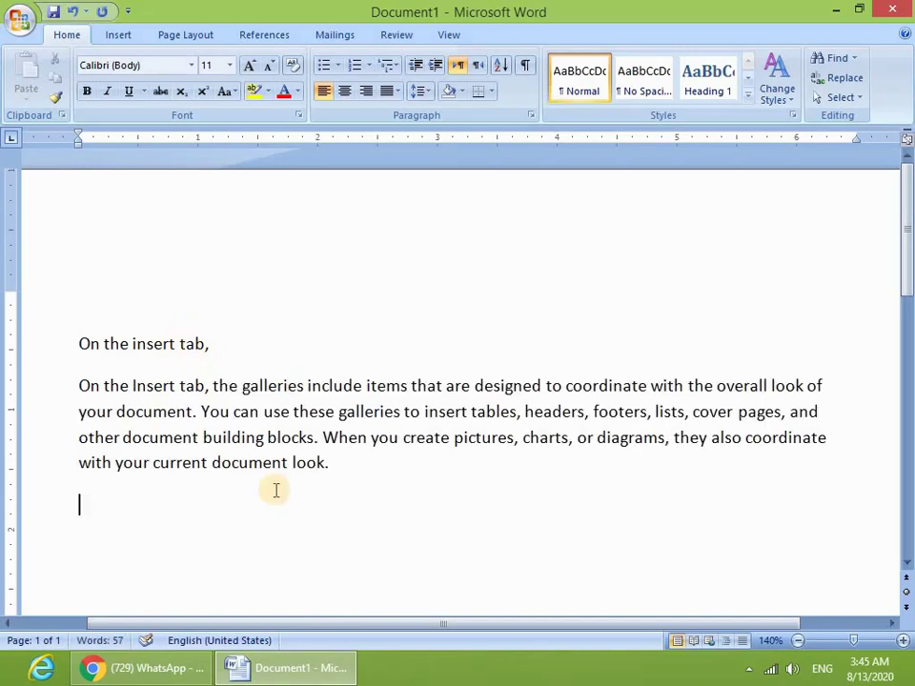
# Make "Insert tab, the galleries include items that are" bold, italic and underlined, and enlarge it to 16 pt
pyautogui.moveTo(132, 385); pyautogui.dragTo(471, 385)
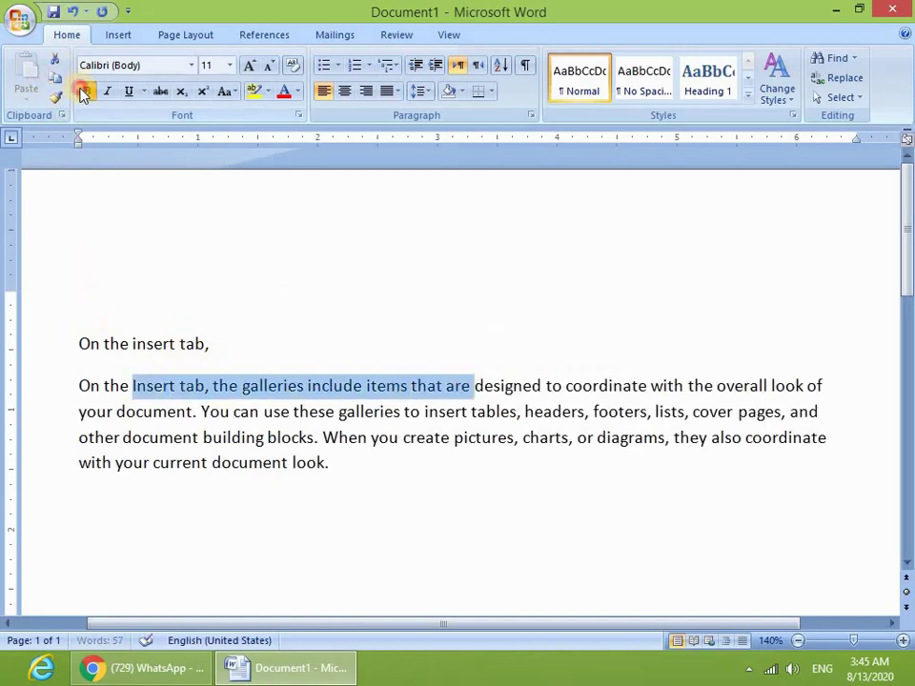
pyautogui.click(84, 92)
pyautogui.hotkey('ctrl', 'i')
pyautogui.hotkey('ctrl', 'u')
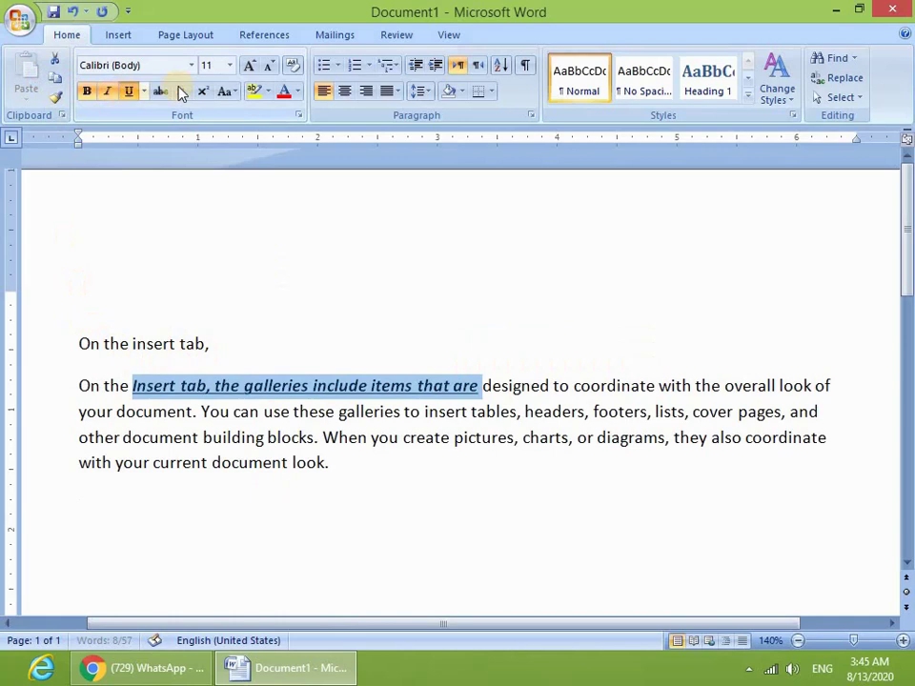
pyautogui.click(247, 67)
pyautogui.click(248, 67)
pyautogui.click(248, 67)
pyautogui.click(297, 572)
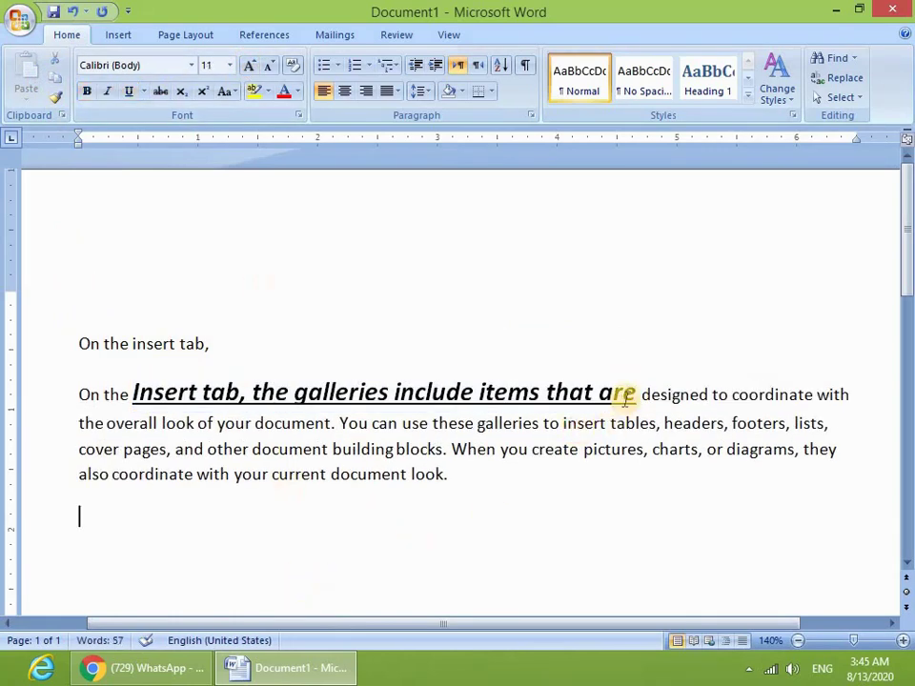
# Copy the formatting of "Insert tab, the galleries include items that are" onto "other document building" with Format Painter
pyautogui.moveTo(634, 395); pyautogui.dragTo(139, 392)
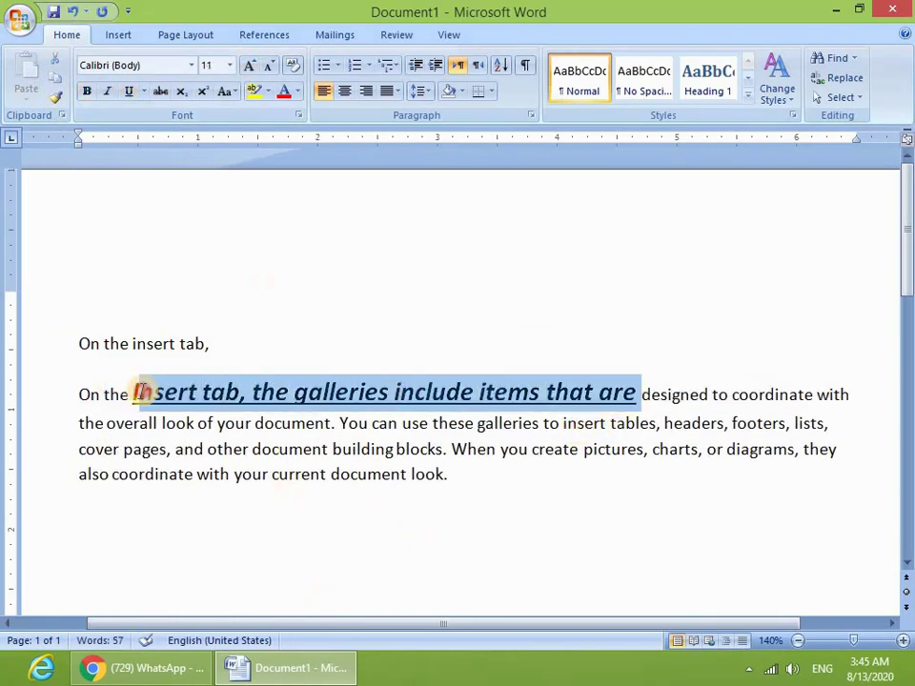
pyautogui.moveTo(82, 476); pyautogui.dragTo(372, 476)
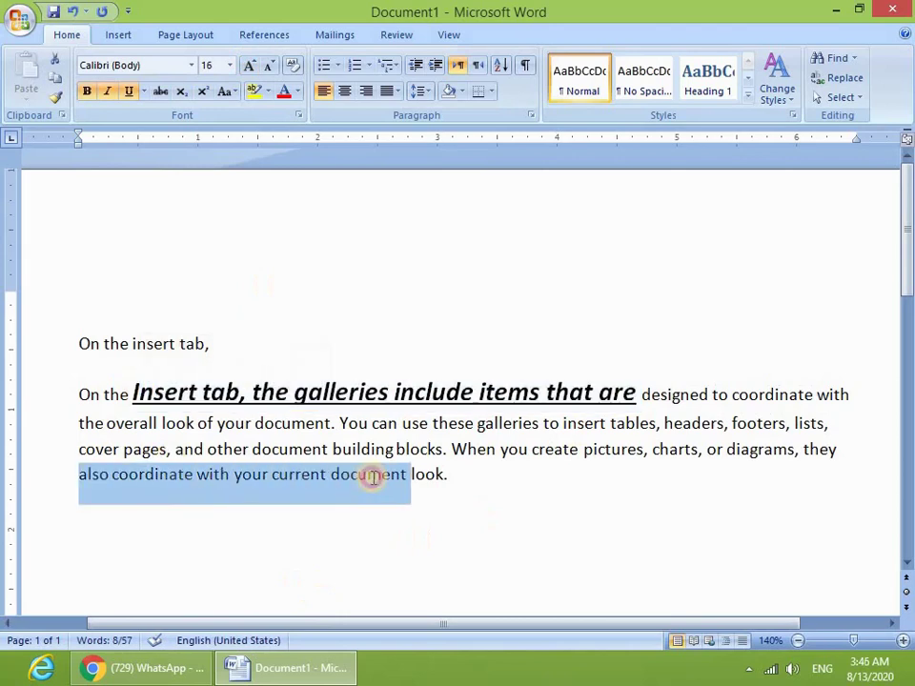
pyautogui.click(622, 520)
pyautogui.moveTo(633, 391); pyautogui.dragTo(132, 392)
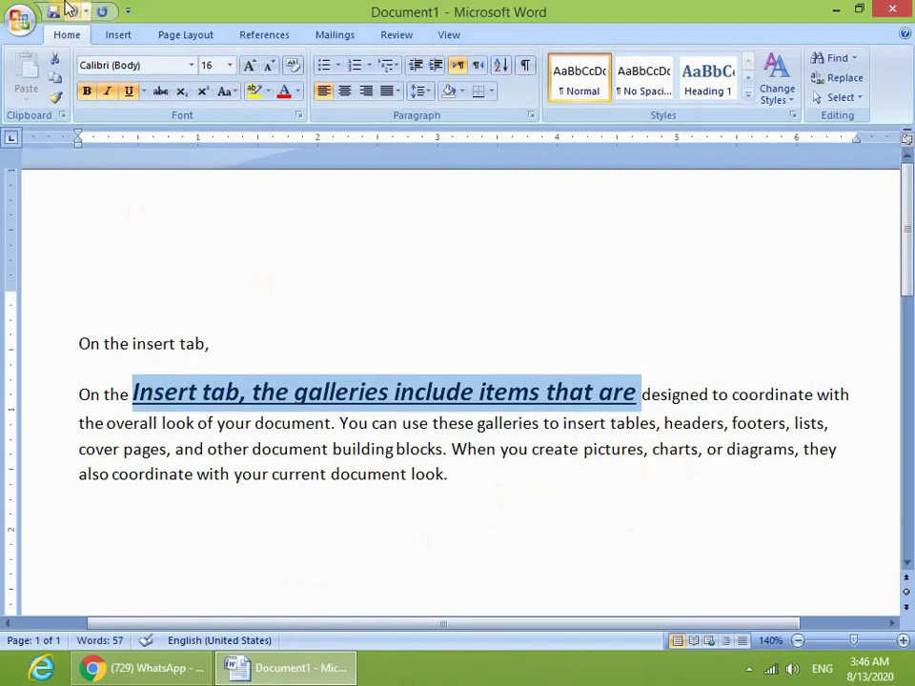
pyautogui.click(55, 96)
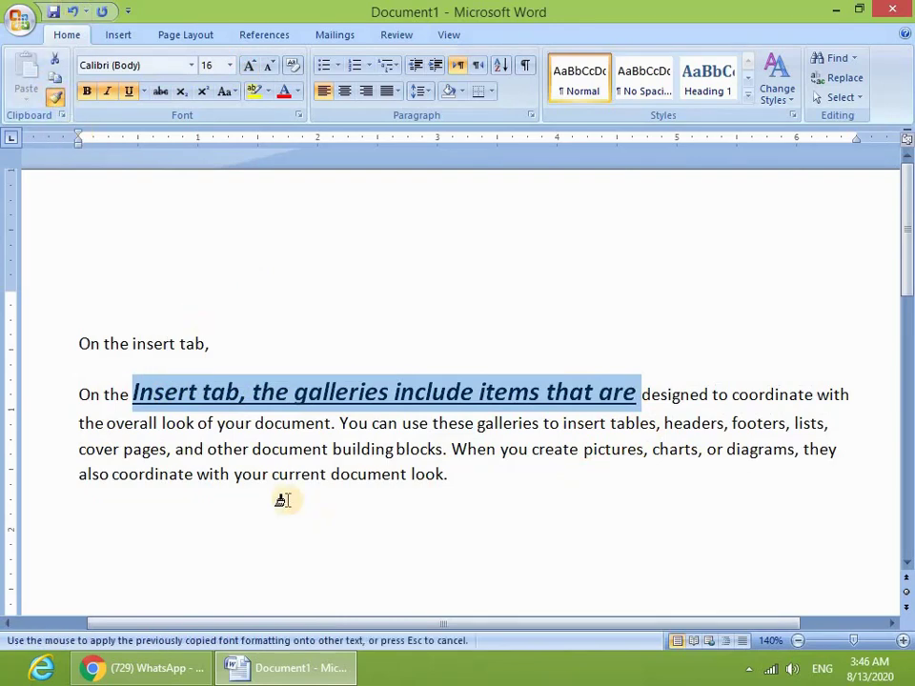
pyautogui.moveTo(208, 449); pyautogui.dragTo(441, 449)
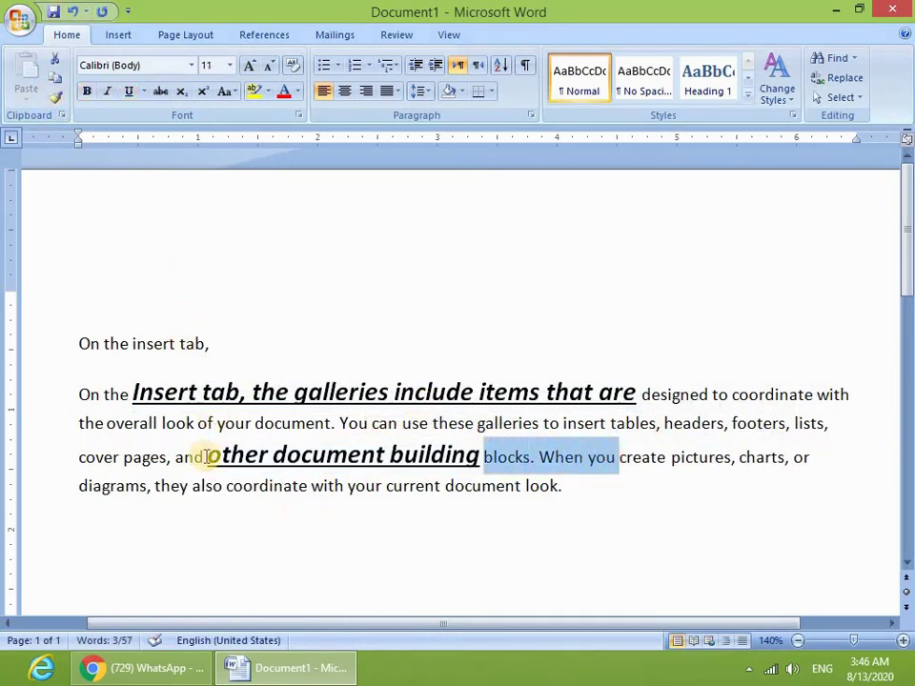
pyautogui.click(263, 299)
# Copy the formatting of "galleries include" onto "tables, headers, footers" with Format Painter
pyautogui.moveTo(350, 393); pyautogui.dragTo(476, 394)
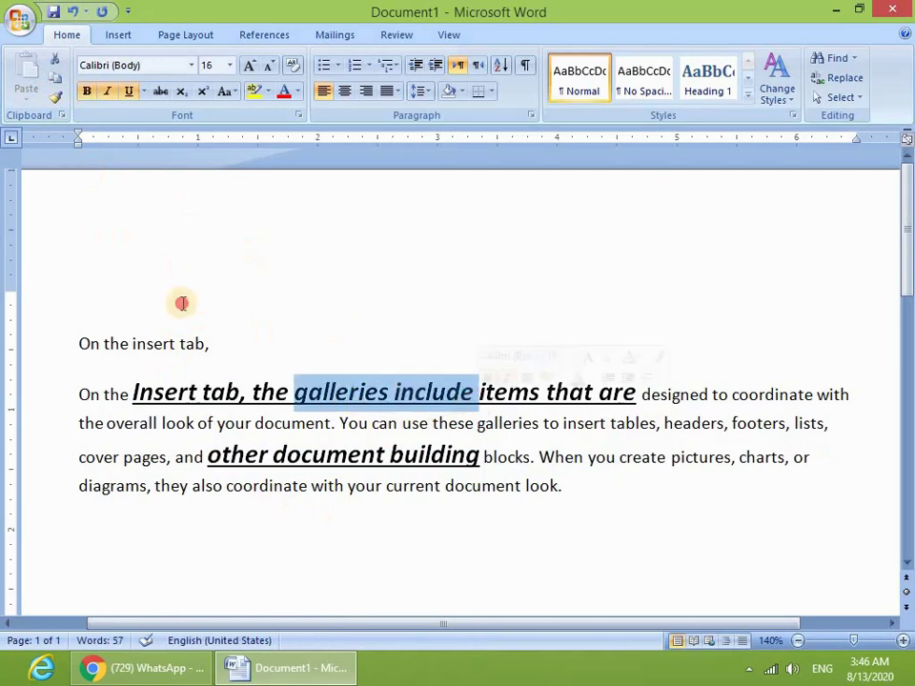
pyautogui.click(55, 98)
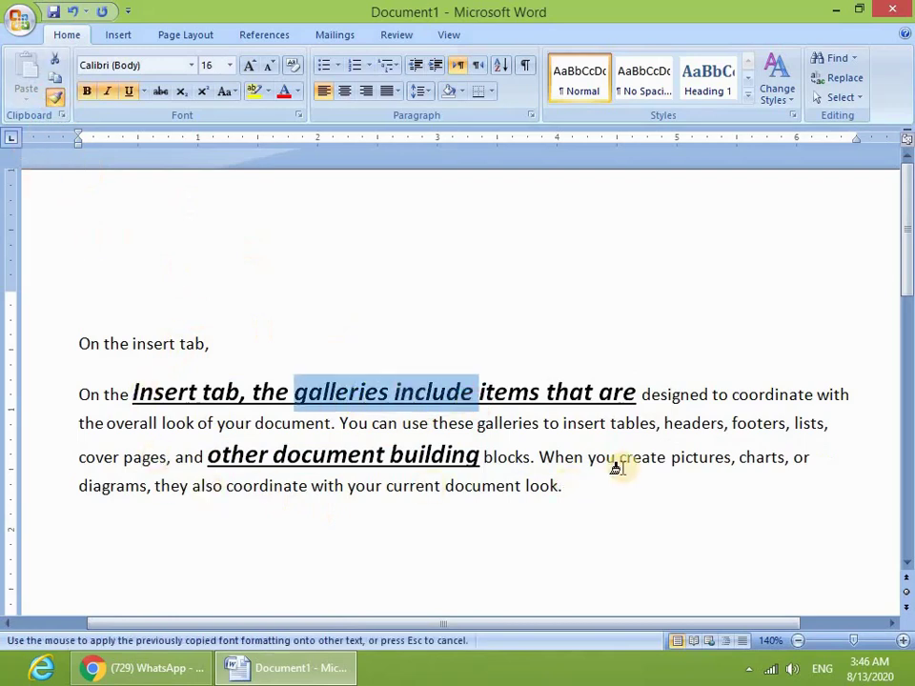
pyautogui.moveTo(610, 423); pyautogui.dragTo(785, 429)
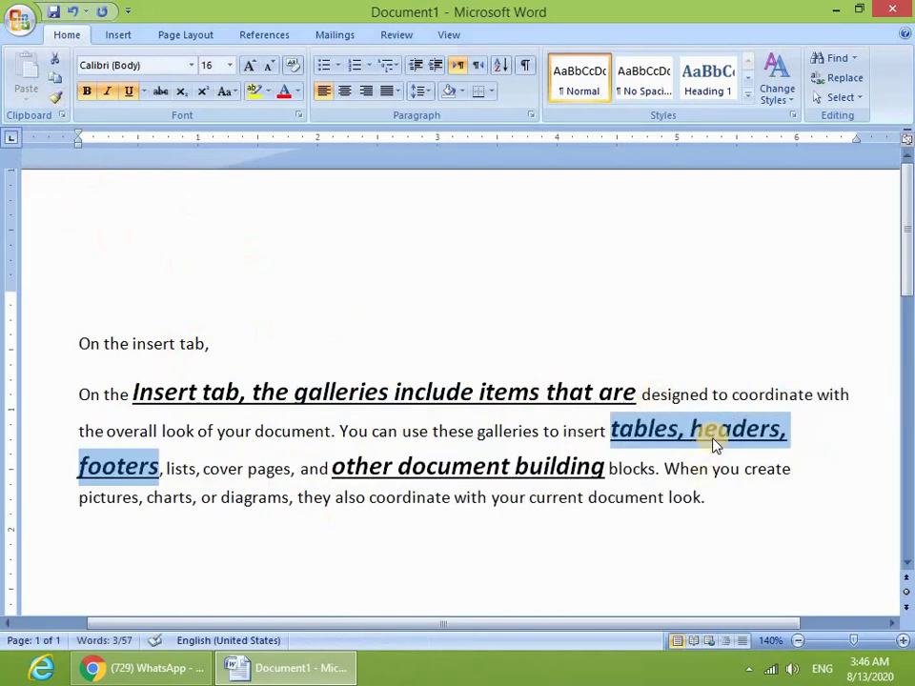
pyautogui.click(262, 247)
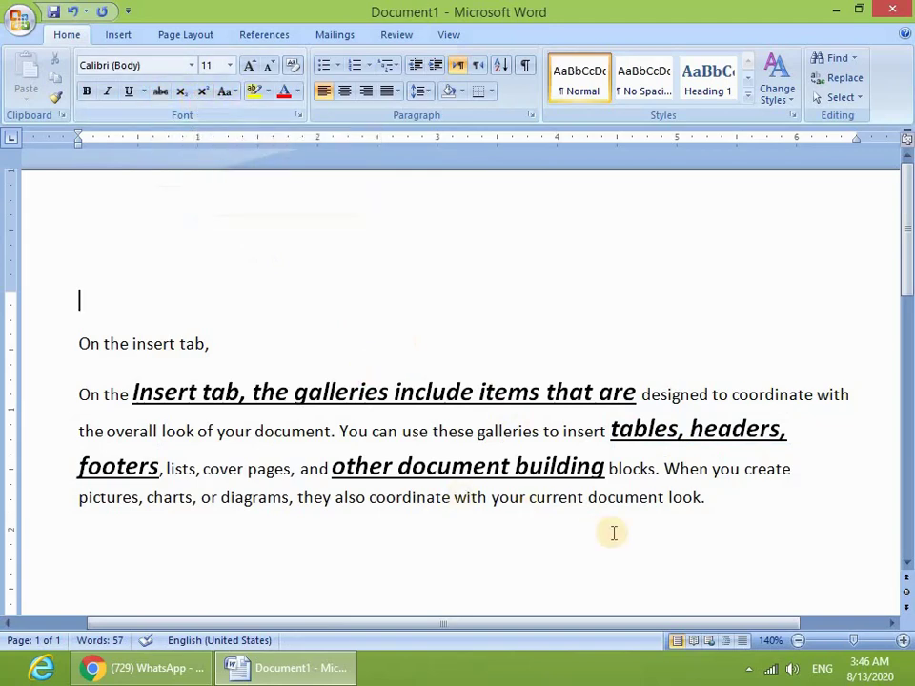
# Change the case of both text paragraphs to lowercase, to UPPERCASE and finally to Capitalize Each Word
pyautogui.moveTo(612, 535); pyautogui.dragTo(56, 360)
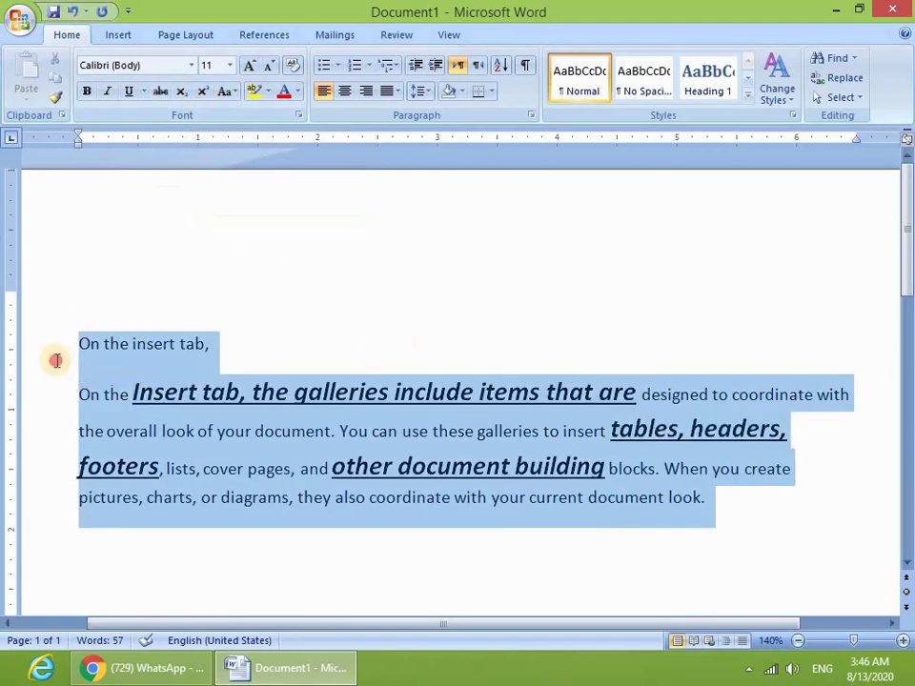
pyautogui.click(229, 95)
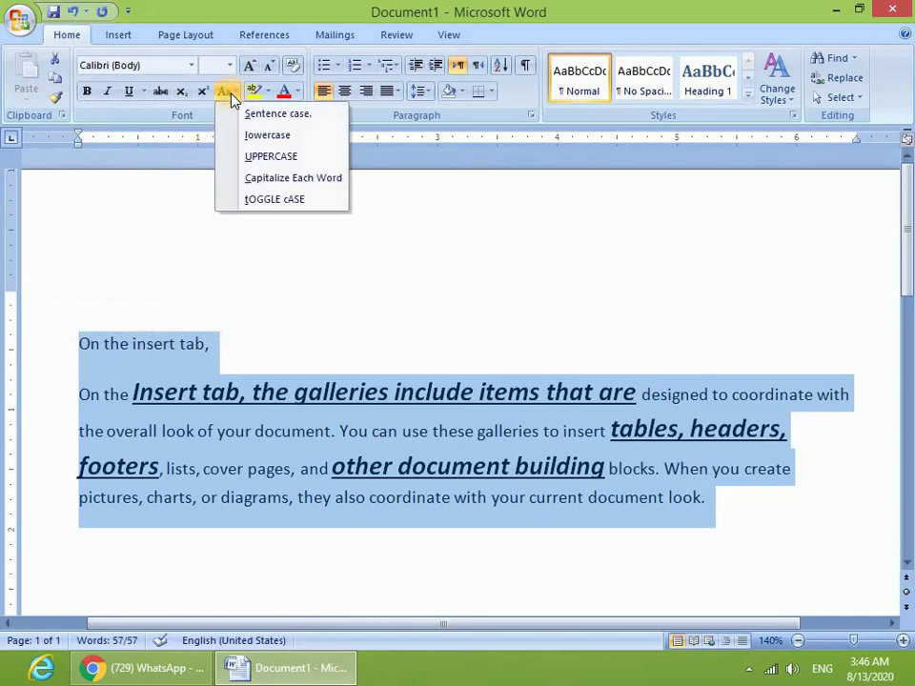
pyautogui.click(241, 136)
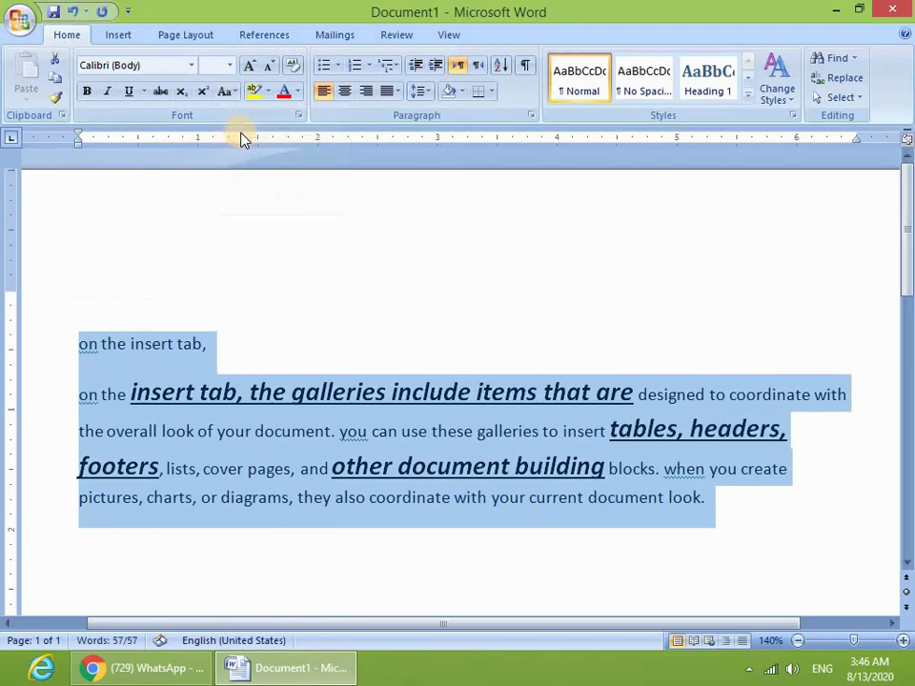
pyautogui.click(234, 92)
pyautogui.click(253, 156)
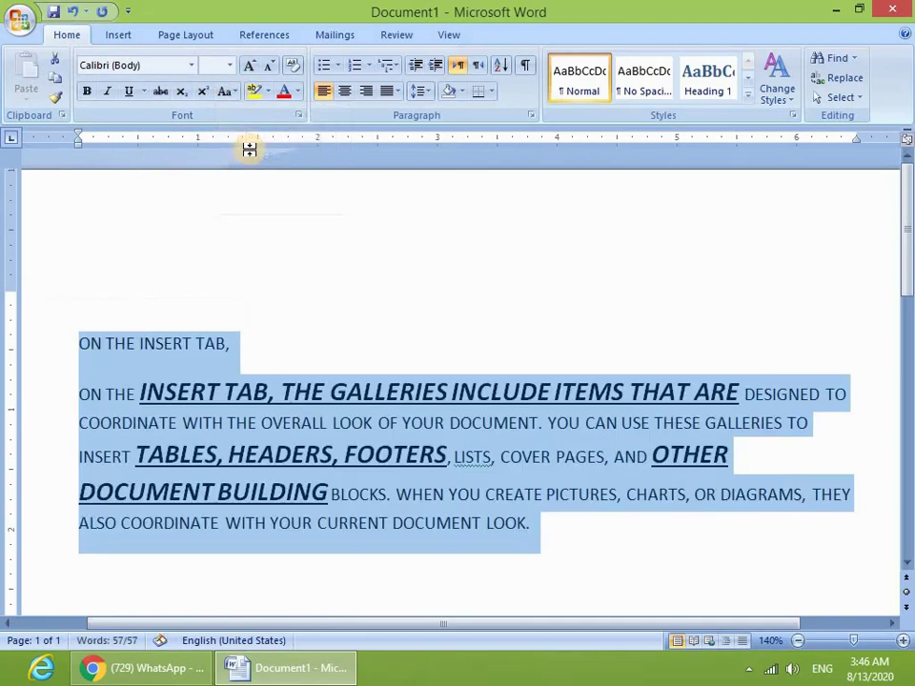
pyautogui.click(233, 95)
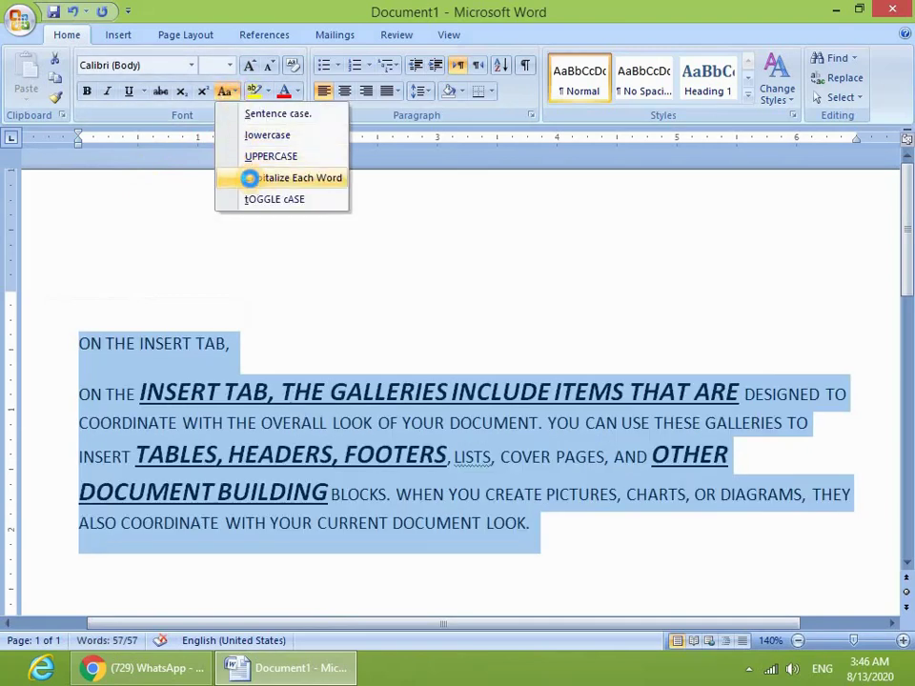
pyautogui.click(253, 177)
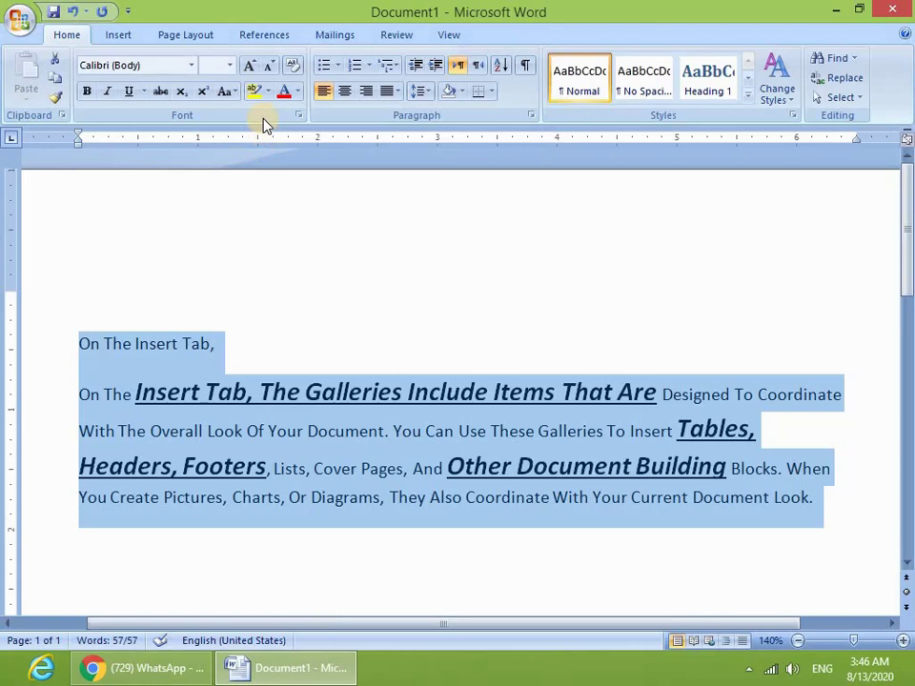
# Enlarge the text of both paragraphs with Grow Font, and clear its formatting to plain 11 pt
pyautogui.click(249, 66)
pyautogui.click(250, 68)
pyautogui.click(272, 69)
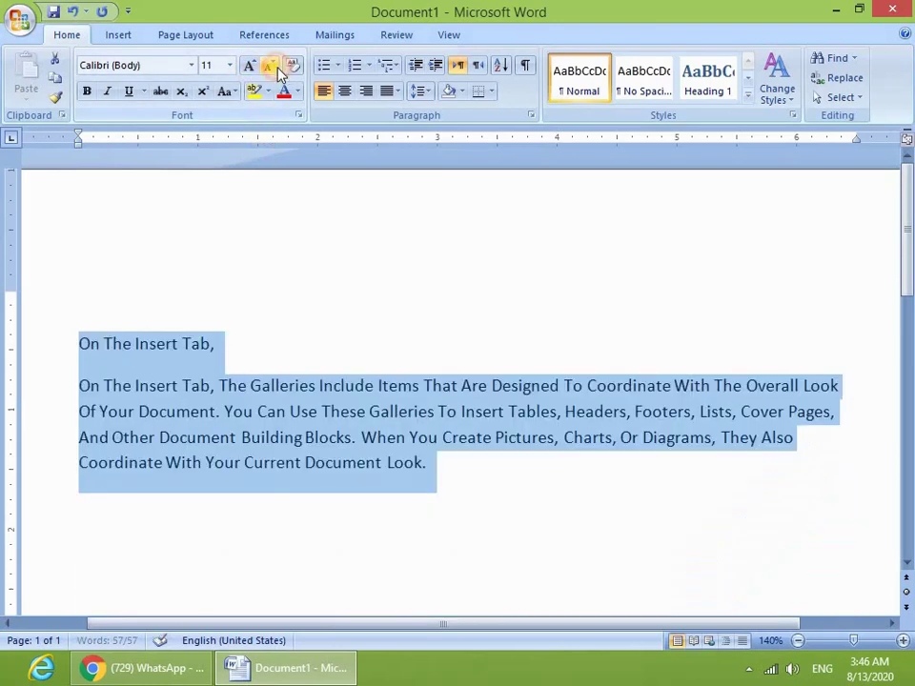
# Shrink the text of both paragraphs to 5 pt with Shrink Font, and enlarge it to 12 pt with Grow Font
pyautogui.click(272, 68)
pyautogui.click(273, 69)
pyautogui.click(273, 72)
pyautogui.click(272, 71)
pyautogui.click(268, 71)
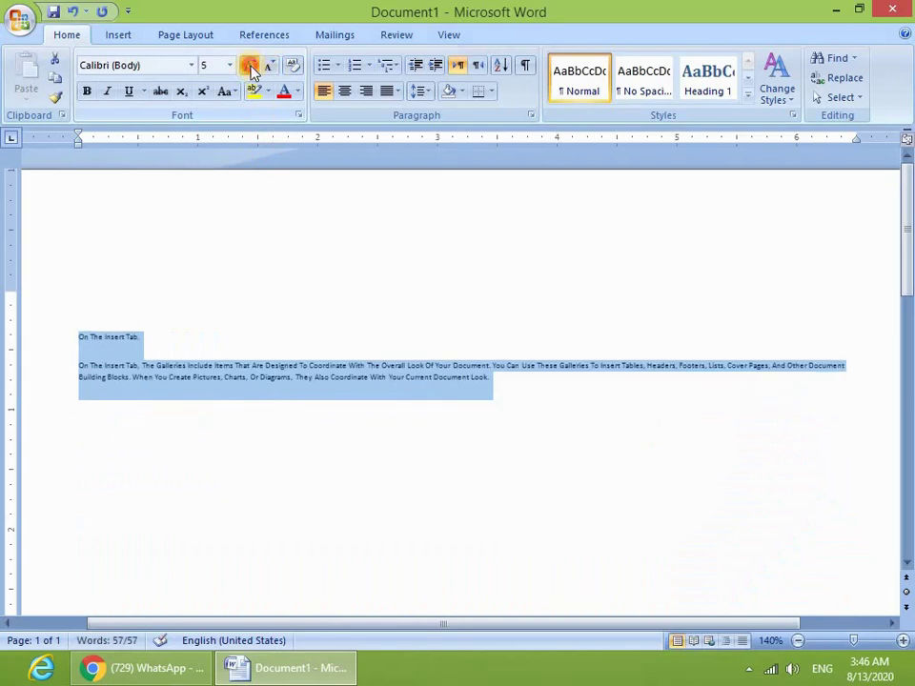
pyautogui.click(250, 71)
pyautogui.click(249, 71)
pyautogui.click(251, 72)
pyautogui.click(252, 73)
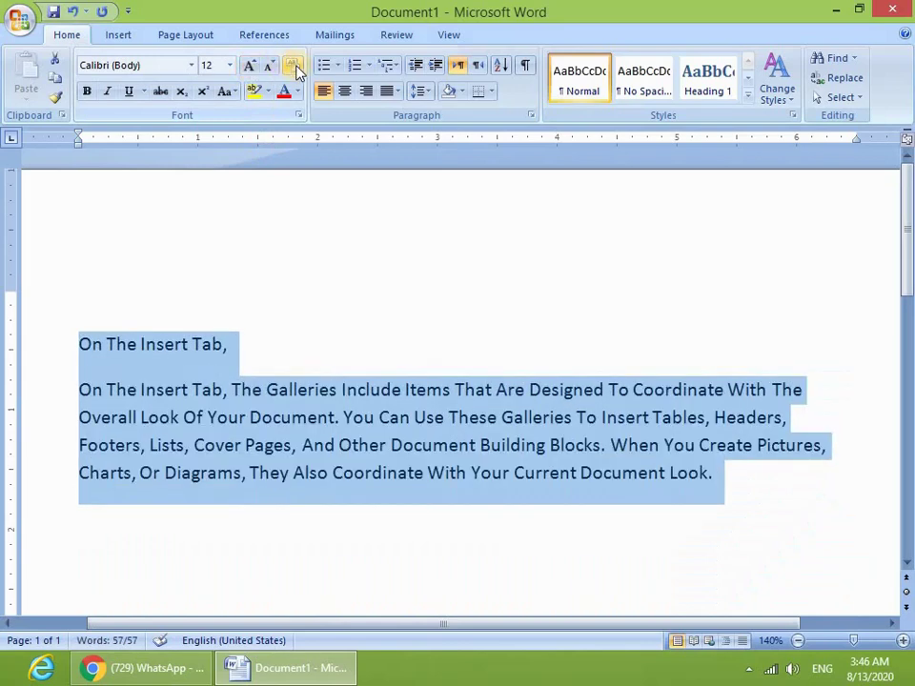
# Undo the last shrinking and growing of the text together with the clearing of its formatting
pyautogui.hotkey('ctrl', 'shift', ',')
pyautogui.hotkey('ctrl', 'shift', ',')
pyautogui.hotkey('ctrl', 'shift', ',')
pyautogui.hotkey('ctrl', 'shift', ',')
pyautogui.hotkey('ctrl', 'shift', ',')
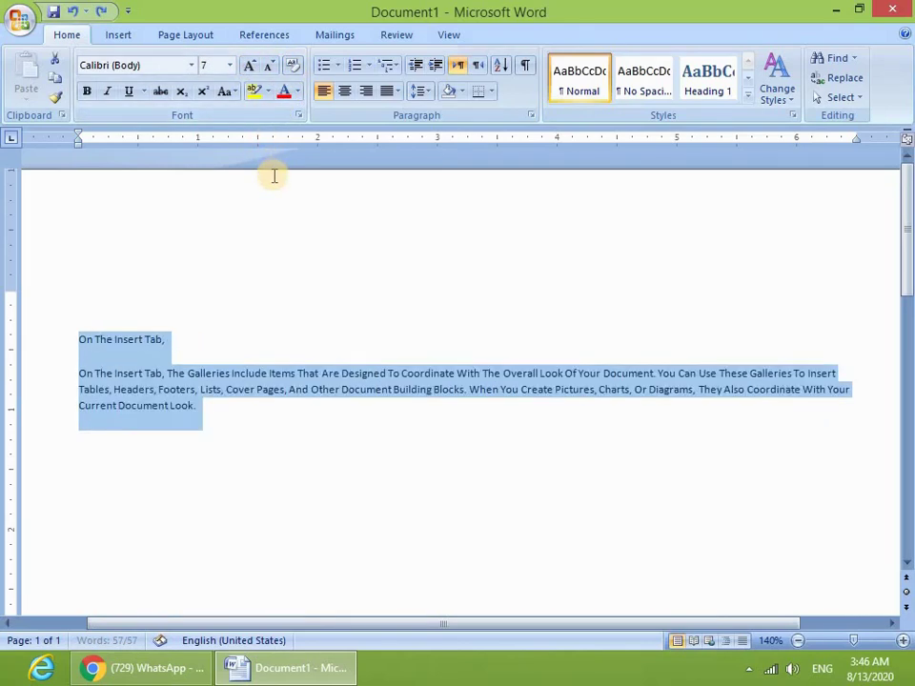
pyautogui.hotkey('ctrl', 'shift', ',')
pyautogui.hotkey('ctrl', 'shift', ',')
pyautogui.hotkey('ctrl', 'shift', '.')
pyautogui.hotkey('ctrl', 'shift', '.')
pyautogui.hotkey('ctrl', 'shift', '.')
pyautogui.hotkey('ctrl', 'shift', '.')
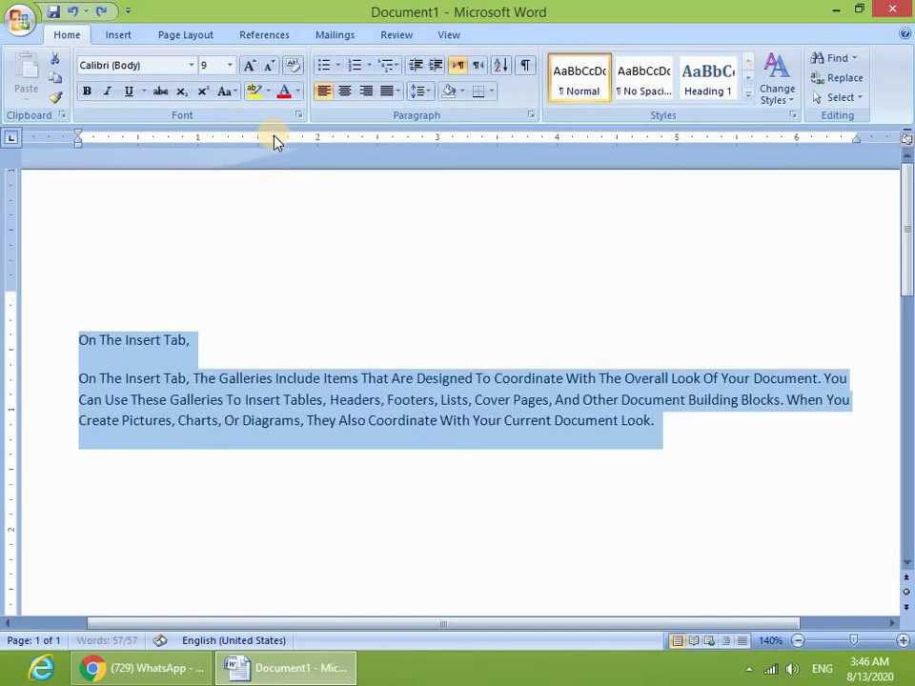
pyautogui.hotkey('ctrl', 'shift', '.')
pyautogui.hotkey('ctrl', 'shift', '.')
pyautogui.hotkey('ctrl', 'shift', '.')
pyautogui.hotkey('ctrl', 'shift', '.')
pyautogui.hotkey('ctrl', 'shift', '.')
pyautogui.hotkey('ctrl', 'shift', '.')
pyautogui.hotkey('ctrl', 'shift', '.')
pyautogui.scroll(-2, 415, 241)
pyautogui.click(422, 367)
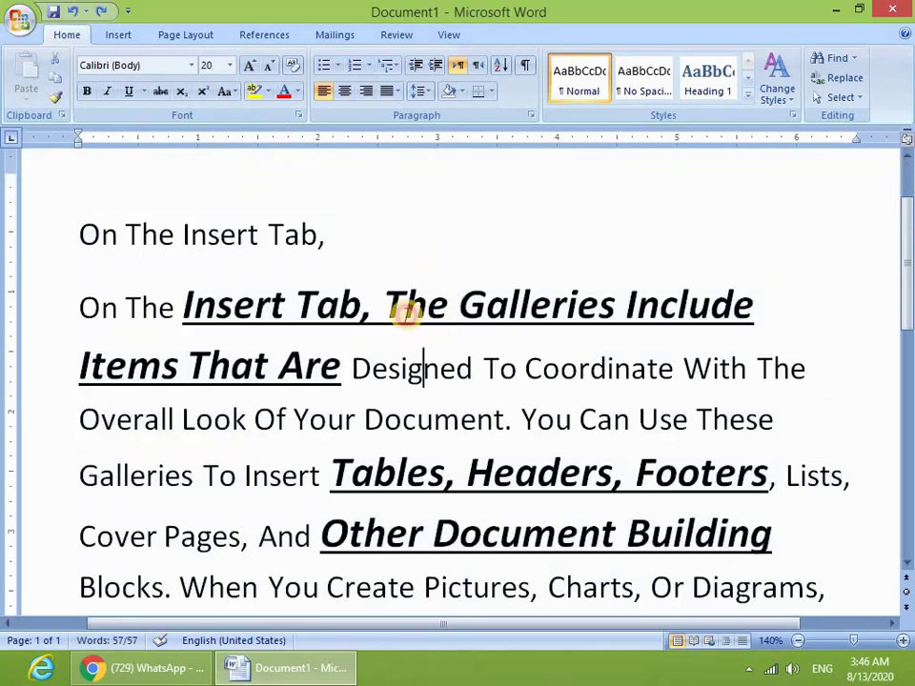
# Make "Designed To Coordinate" bold, italic and red
pyautogui.scroll(-2, 391, 305)
pyautogui.scroll(2, 374, 299)
pyautogui.moveTo(355, 375); pyautogui.dragTo(683, 372)
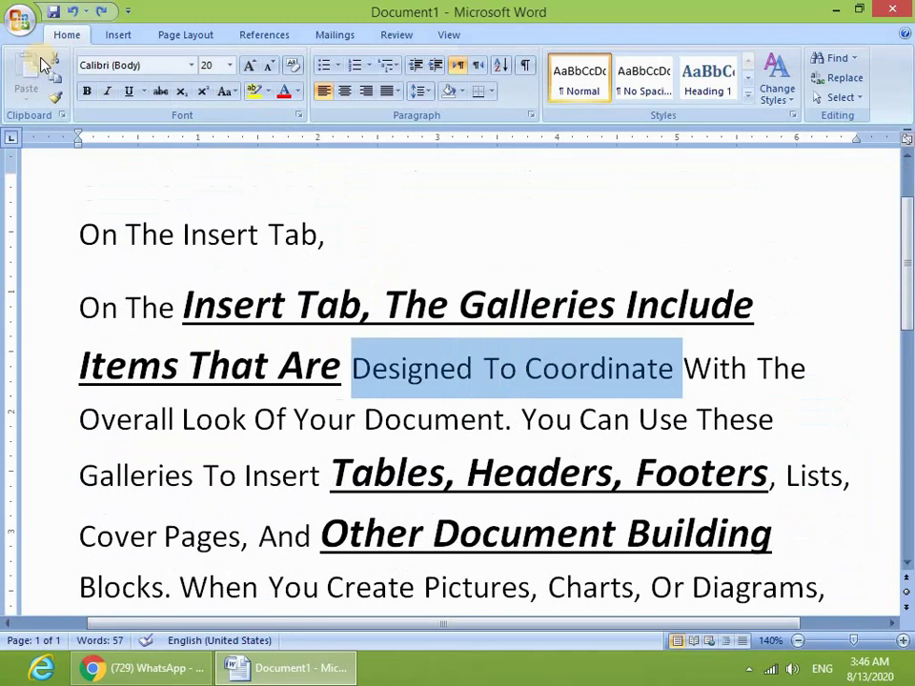
pyautogui.click(85, 91)
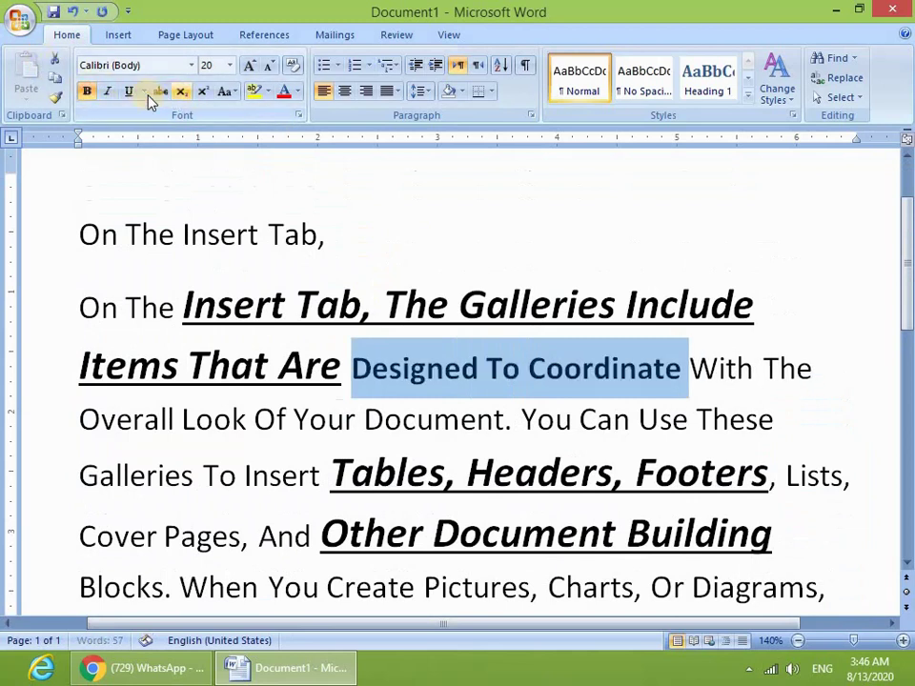
pyautogui.click(283, 93)
pyautogui.click(298, 374)
pyautogui.moveTo(80, 419); pyautogui.dragTo(365, 420)
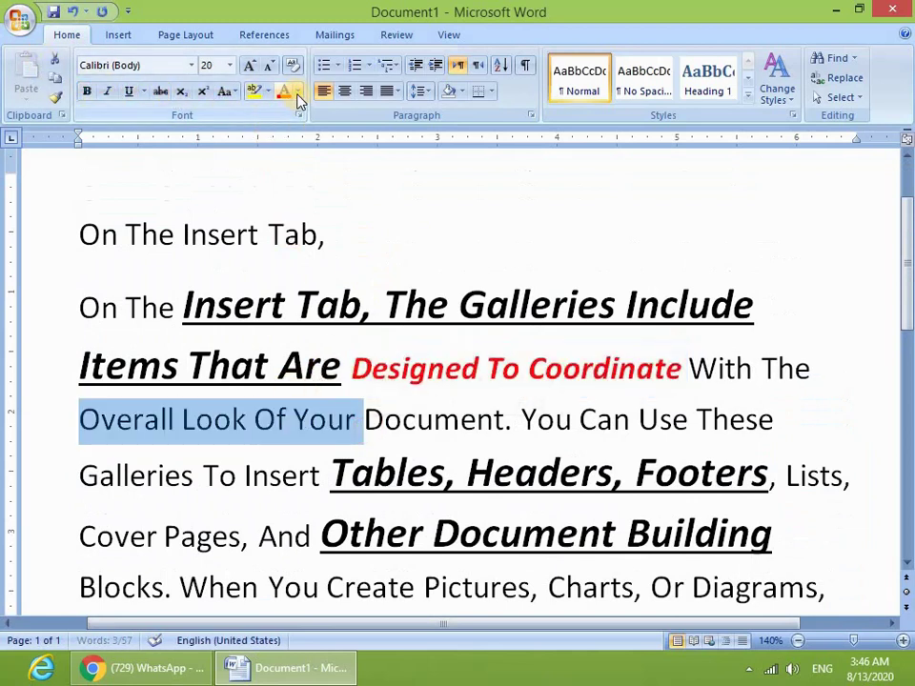
pyautogui.click(191, 65)
pyautogui.click(358, 514)
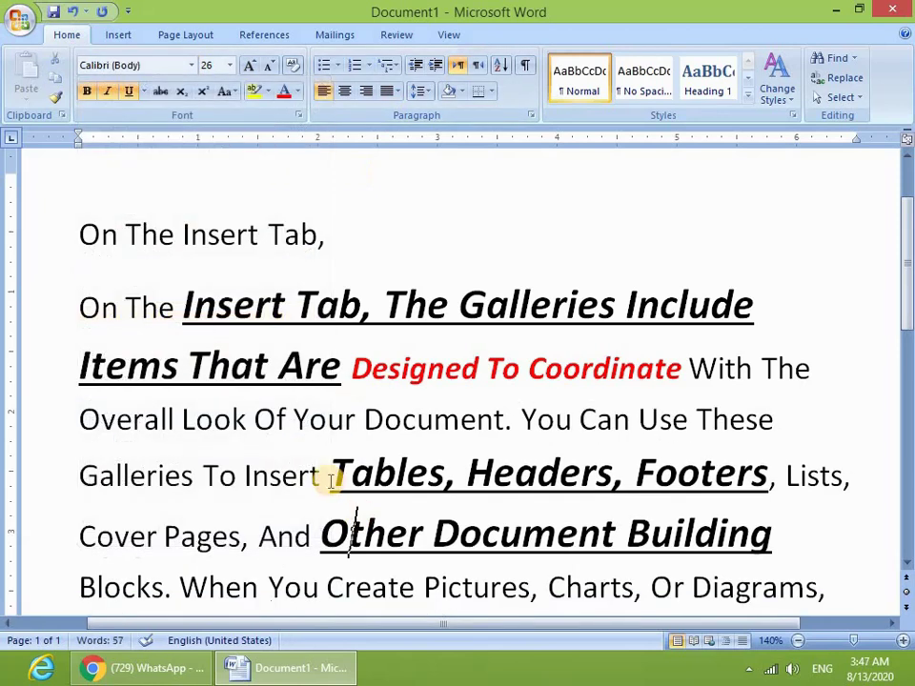
pyautogui.scroll(-2, 320, 473)
pyautogui.scroll(4, 305, 454)
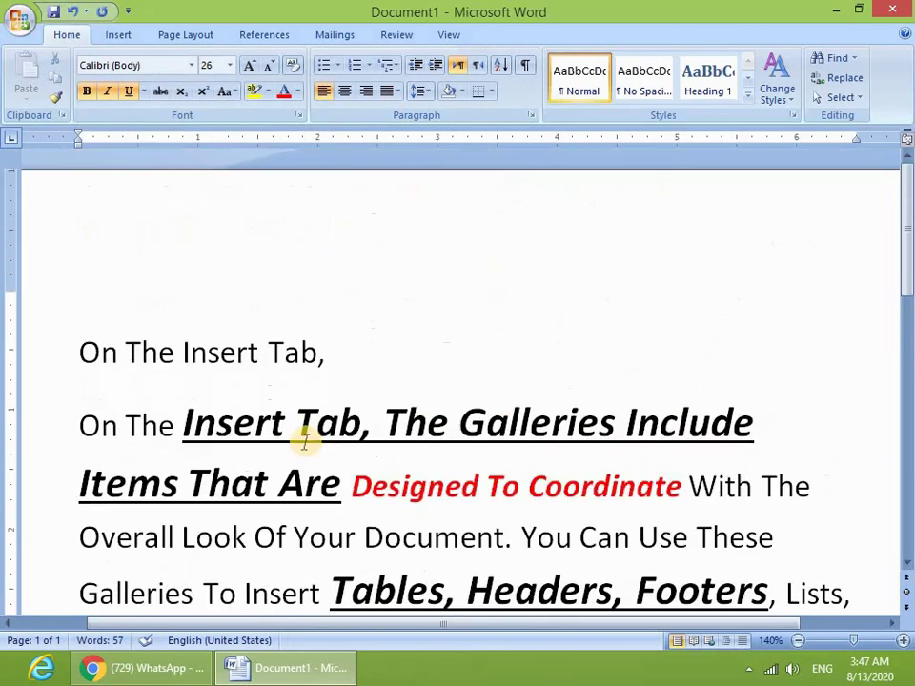
pyautogui.scroll(-3, 290, 426)
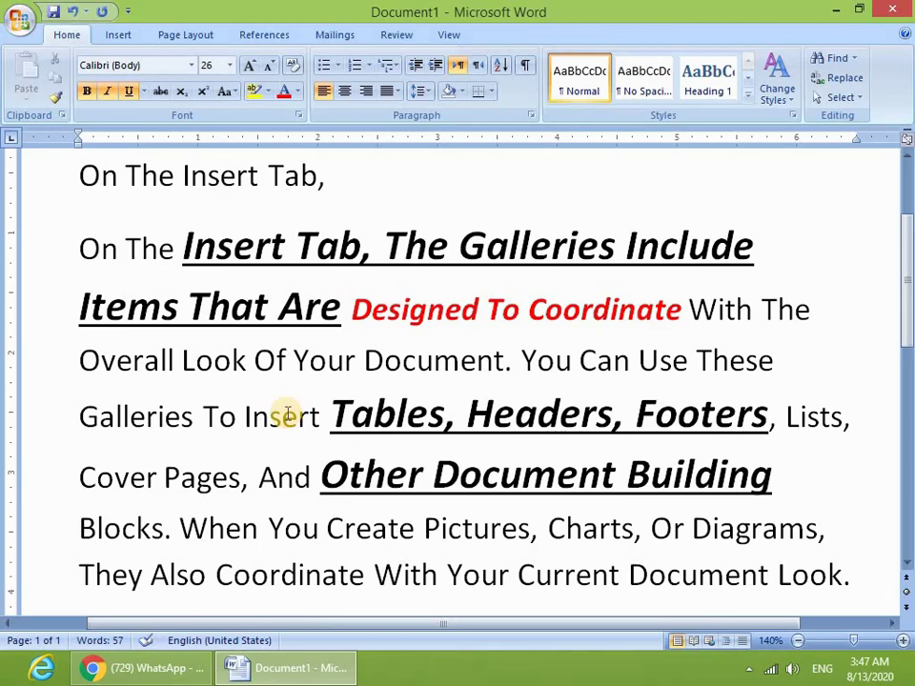
# Clear all formatting from the entire document text
pyautogui.scroll(3, 286, 416)
pyautogui.hotkey('ctrl', 'a')
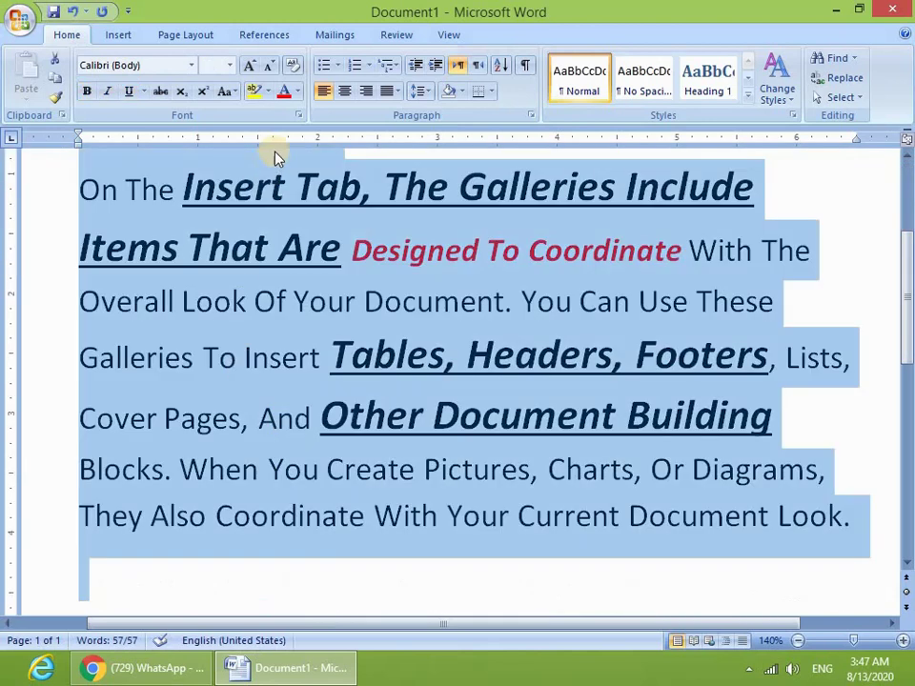
pyautogui.click(294, 67)
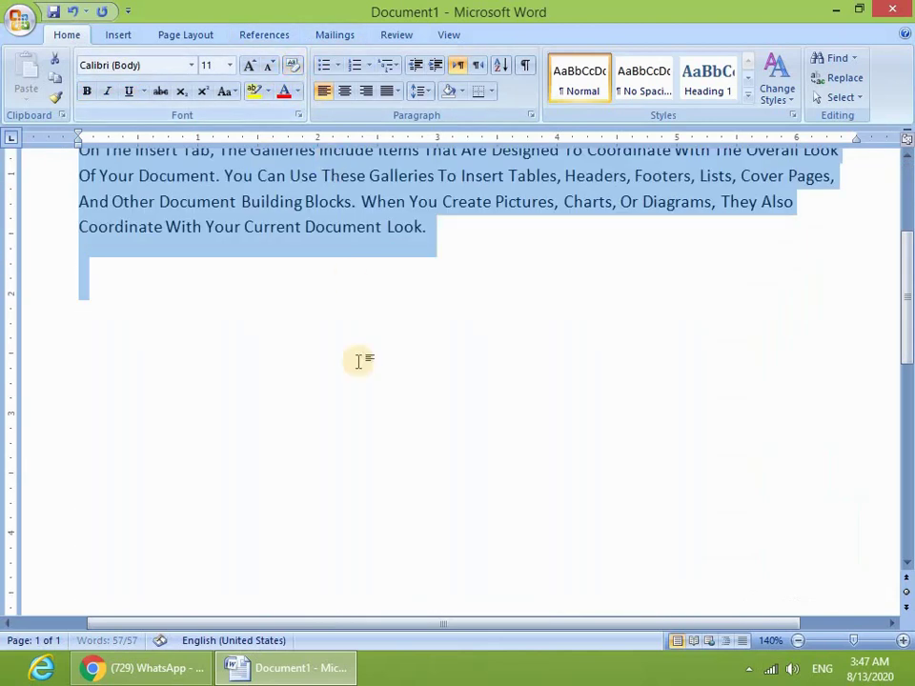
pyautogui.scroll(3, 381, 400)
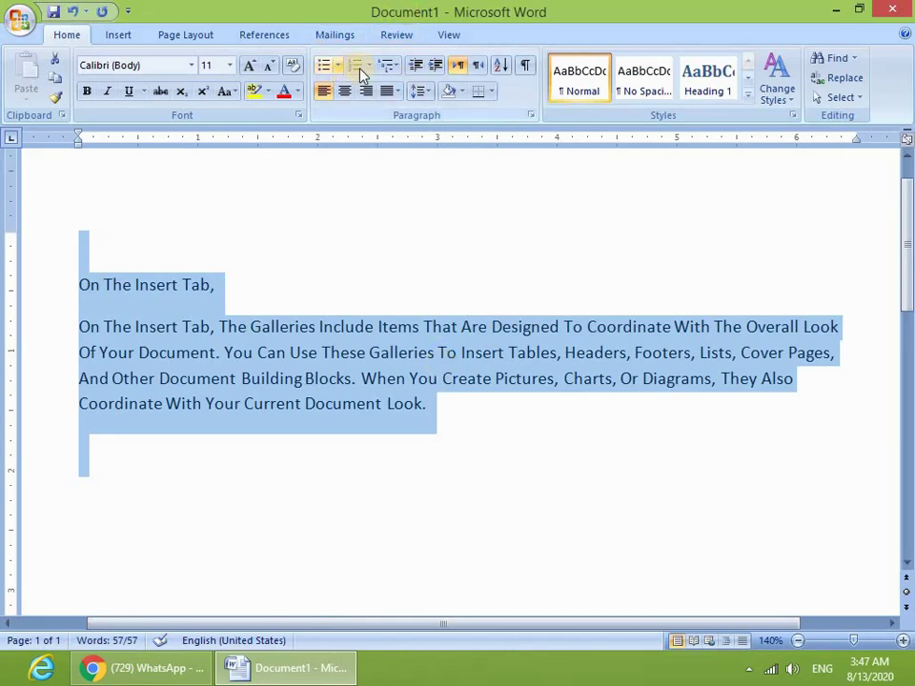
pyautogui.click(306, 355)
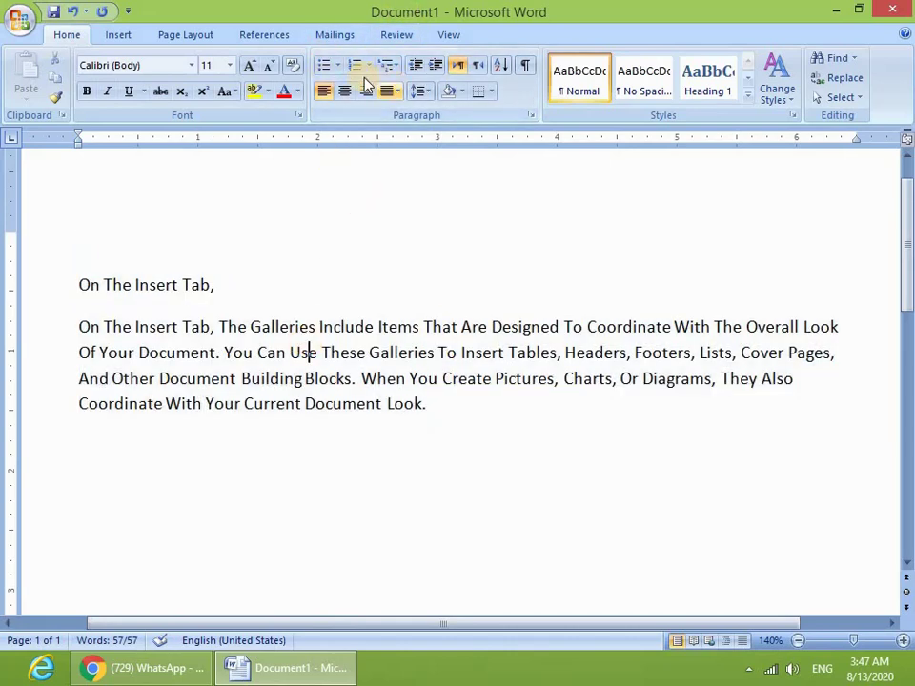
pyautogui.click(341, 68)
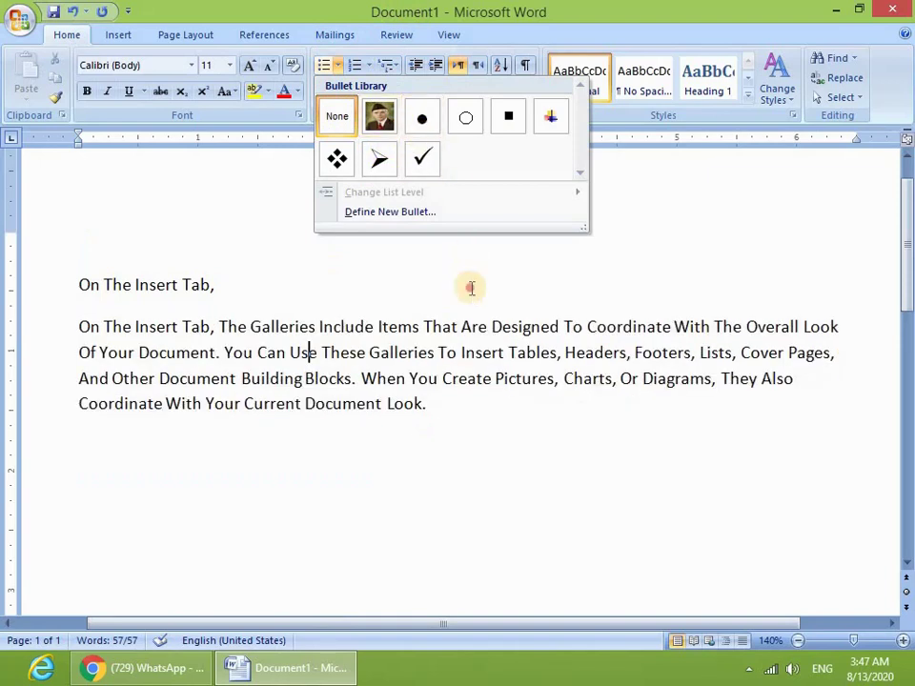
pyautogui.click(360, 148)
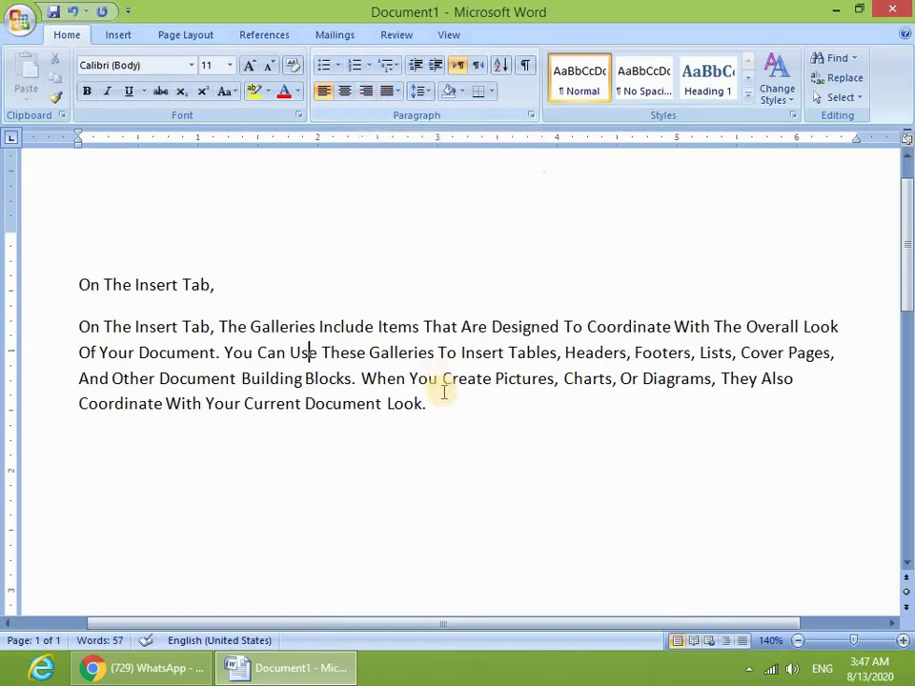
# Try centre and right alignment on the long paragraph, and finish by justifying it
pyautogui.moveTo(439, 381); pyautogui.dragTo(164, 338)
pyautogui.moveTo(436, 410); pyautogui.dragTo(78, 329)
pyautogui.click(343, 92)
pyautogui.click(367, 92)
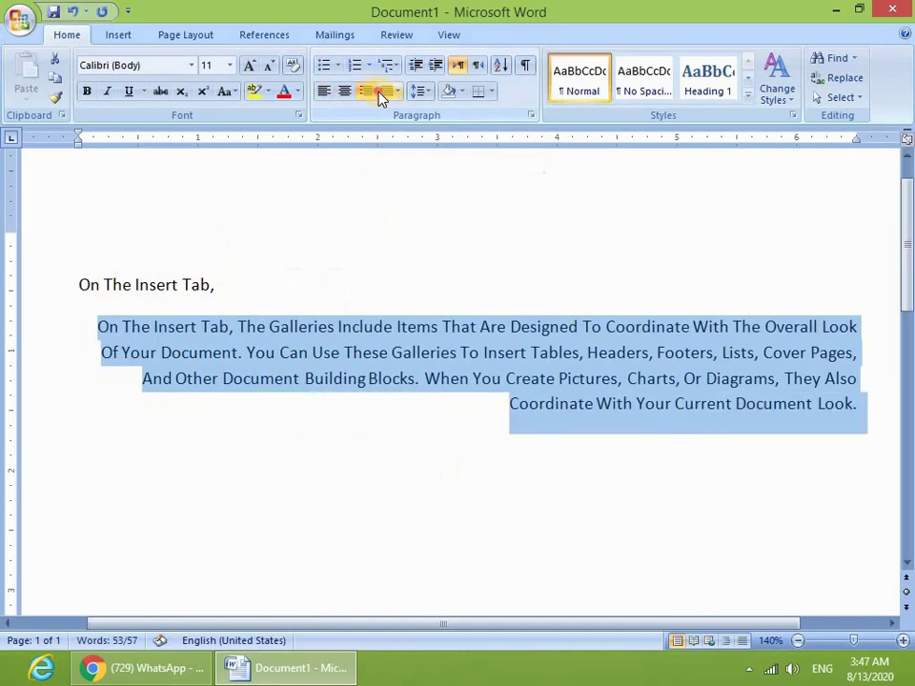
pyautogui.click(397, 91)
pyautogui.click(410, 113)
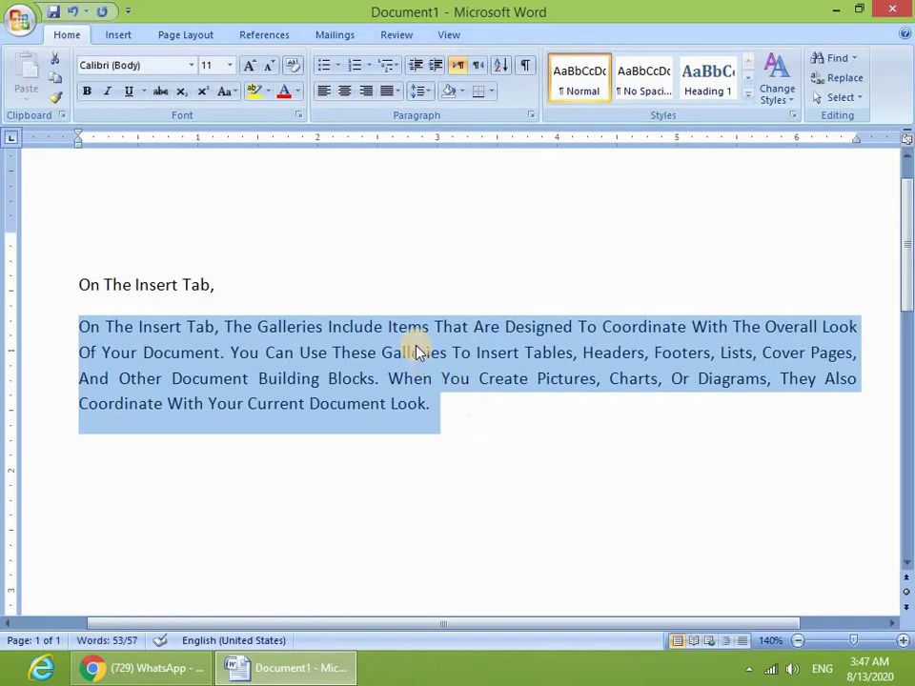
# Set the long paragraph's line spacing to 2.0 and to 2.5
pyautogui.click(424, 91)
pyautogui.click(424, 172)
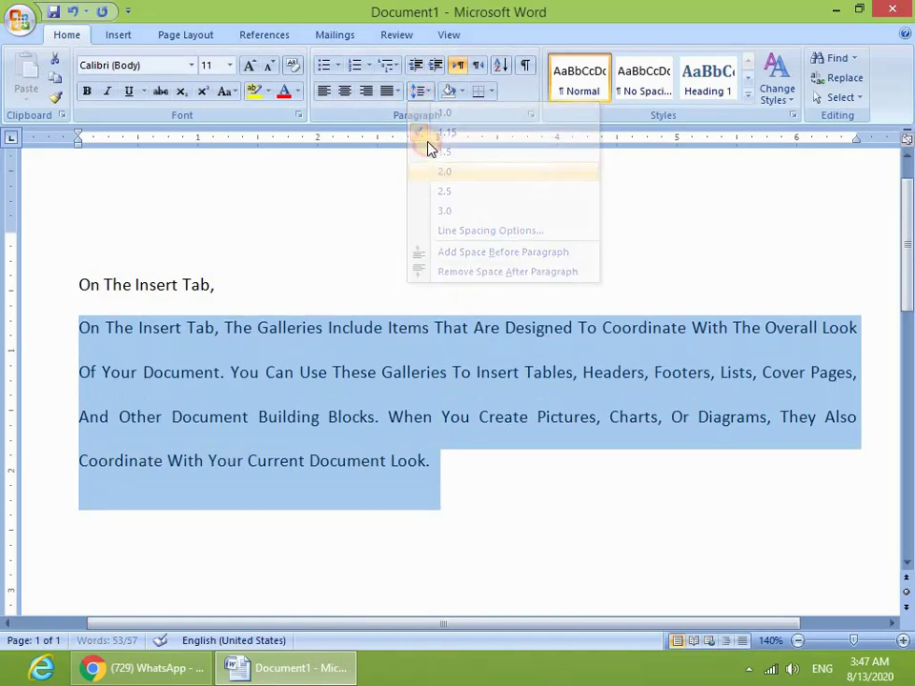
pyautogui.click(422, 92)
pyautogui.click(429, 191)
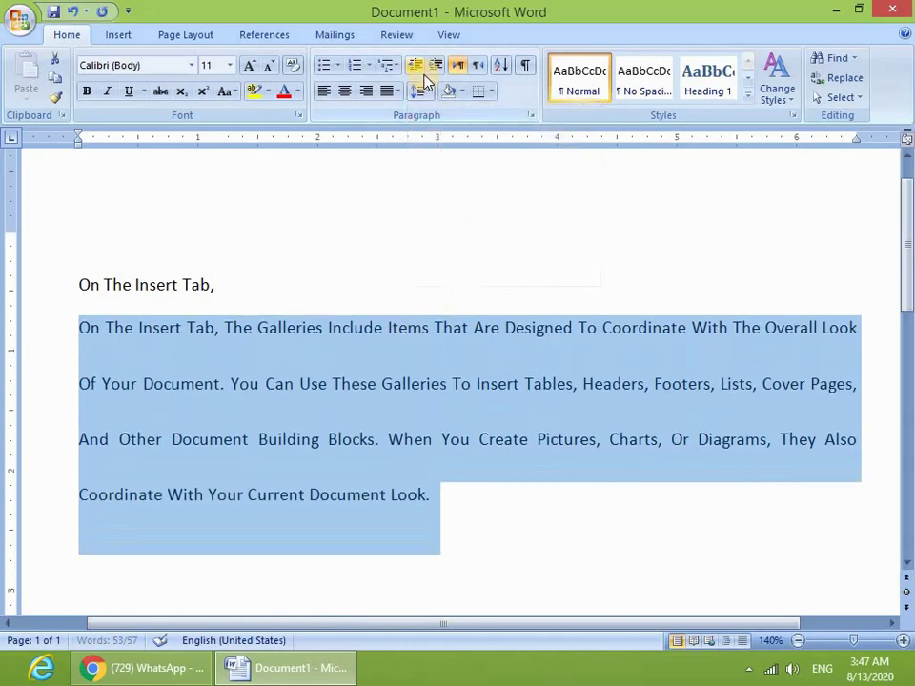
# Remove the space after the long paragraph and after the paragraphs above it
pyautogui.click(422, 92)
pyautogui.click(449, 272)
pyautogui.moveTo(449, 527); pyautogui.dragTo(84, 240)
pyautogui.click(422, 92)
pyautogui.click(456, 275)
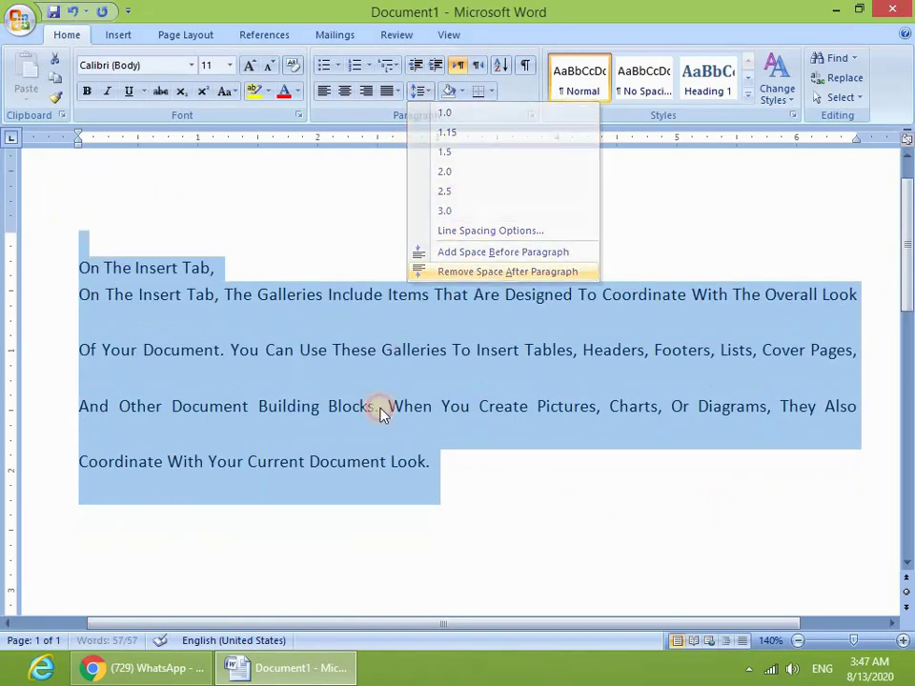
pyautogui.click(379, 408)
# Set the line spacing of all the text to 1.0
pyautogui.moveTo(510, 527); pyautogui.dragTo(21, 233)
pyautogui.click(422, 92)
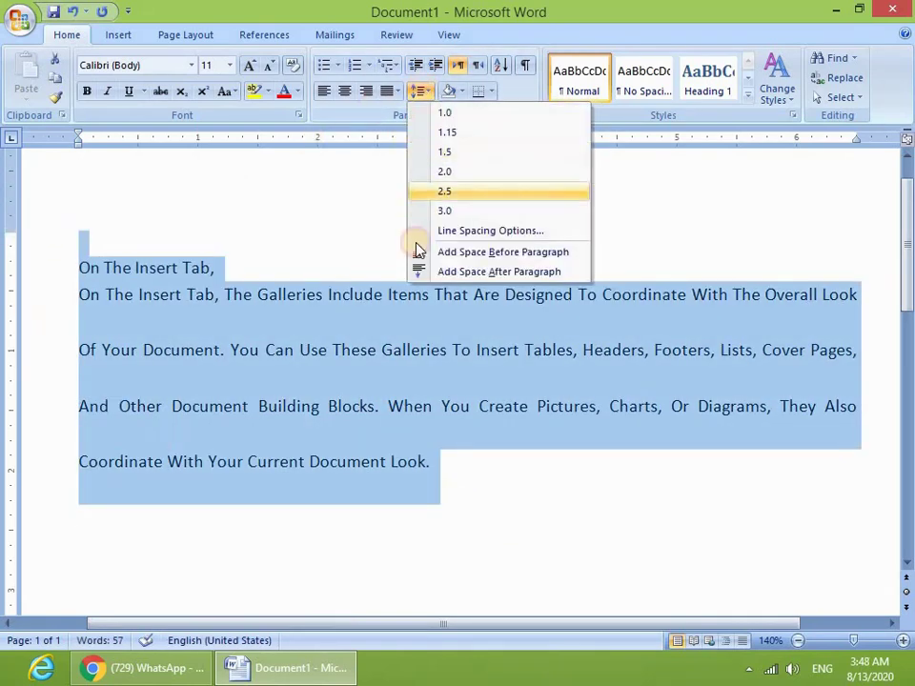
pyautogui.click(441, 114)
pyautogui.click(379, 371)
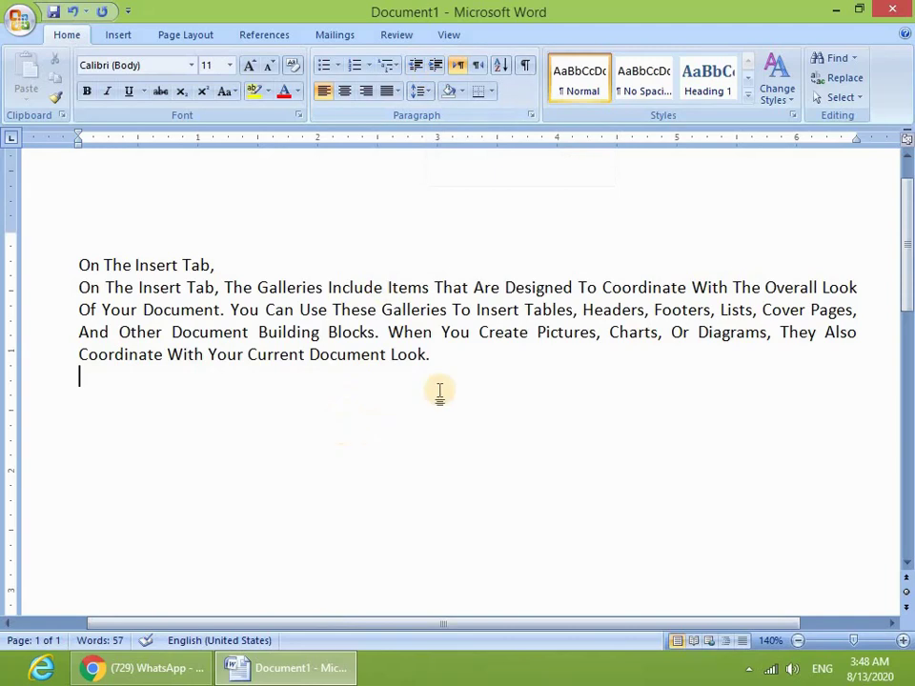
# Increase the long paragraph's indent by several levels, and decrease it back to the left margin
pyautogui.moveTo(437, 392); pyautogui.dragTo(67, 298)
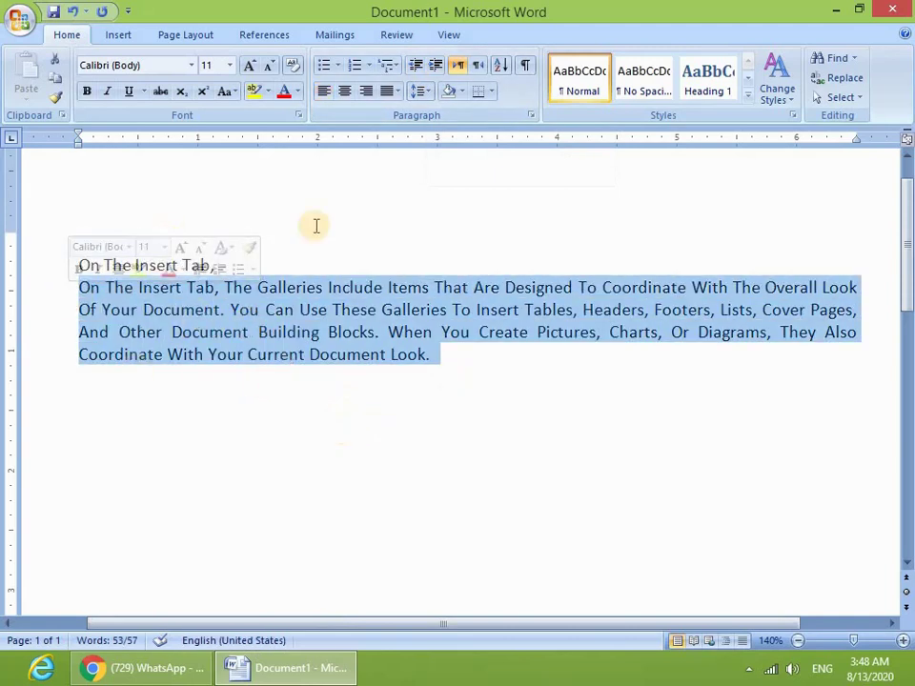
pyautogui.click(435, 66)
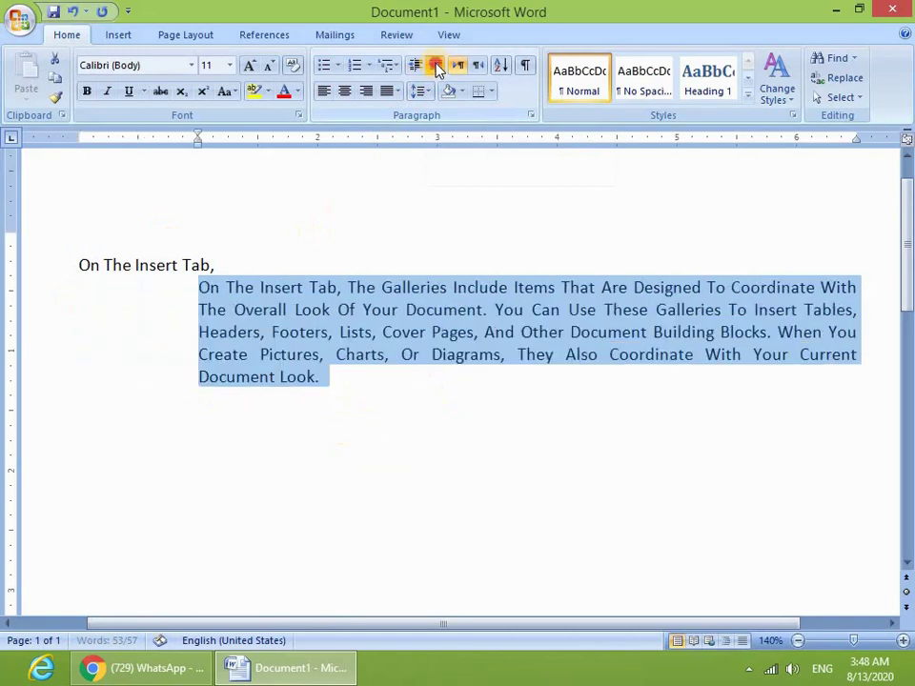
pyautogui.click(436, 67)
pyautogui.click(416, 66)
pyautogui.click(416, 67)
pyautogui.click(416, 67)
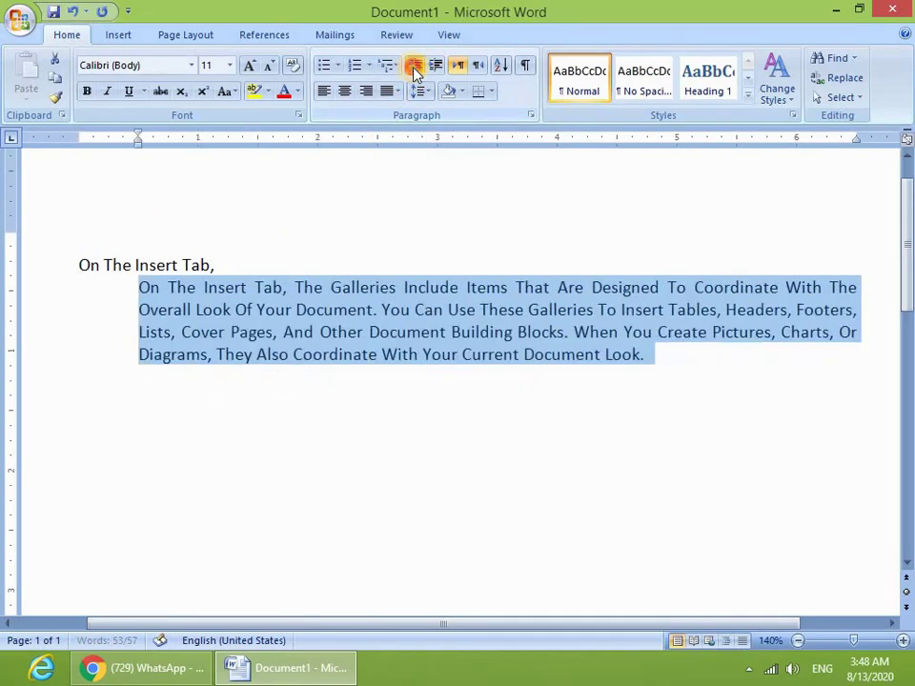
pyautogui.click(415, 66)
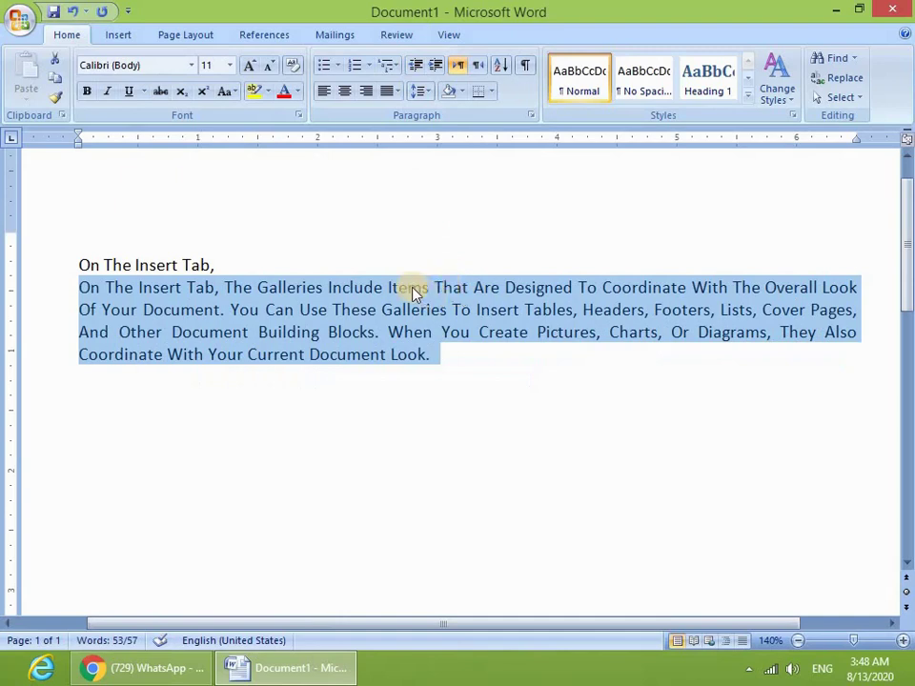
# Indent the long paragraph by one tab level and return it to the left margin
pyautogui.press('Tab')
pyautogui.hotkey('shift', 'Tab')
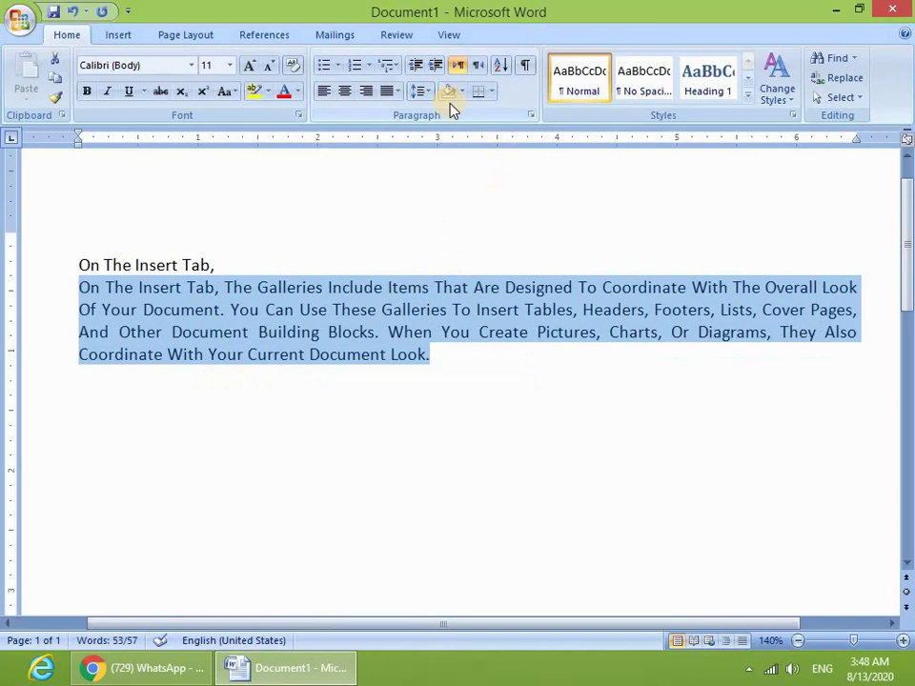
pyautogui.click(429, 287)
# Shade the first line, "On The Insert Tab,", with a light red theme color
pyautogui.click(59, 257)
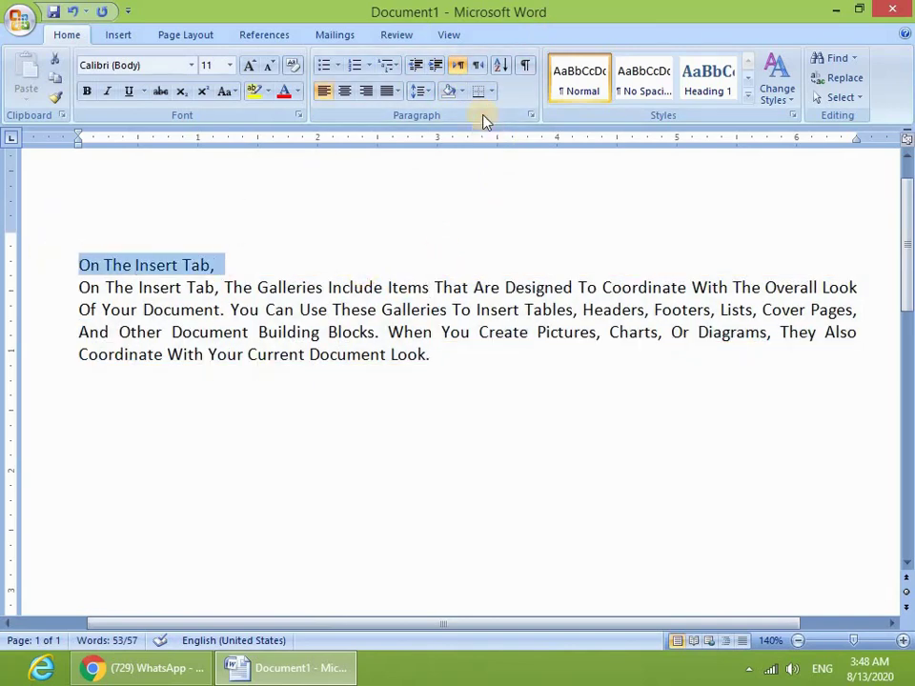
pyautogui.click(461, 91)
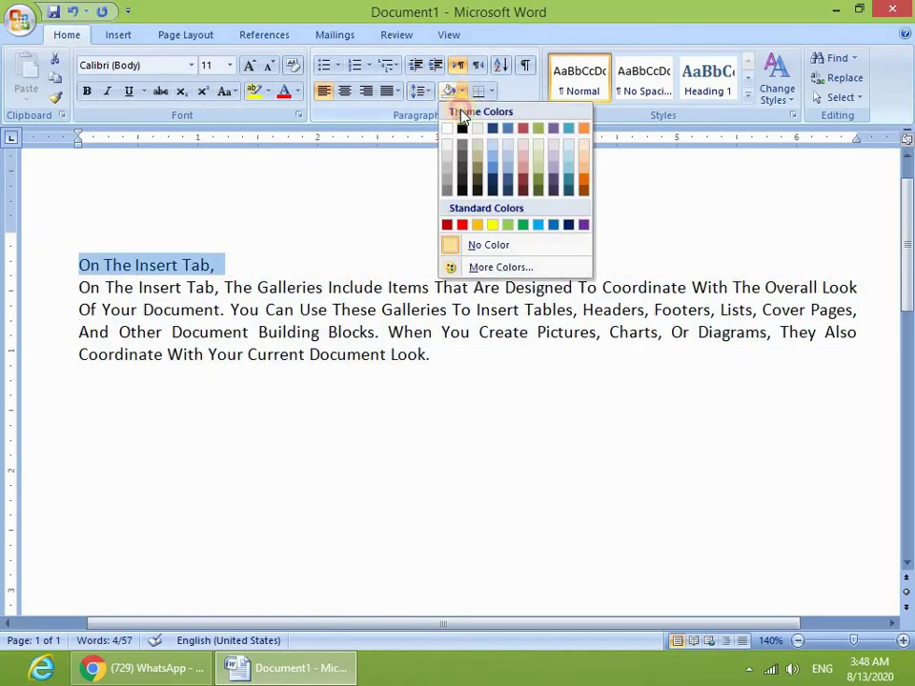
pyautogui.click(520, 161)
pyautogui.click(249, 240)
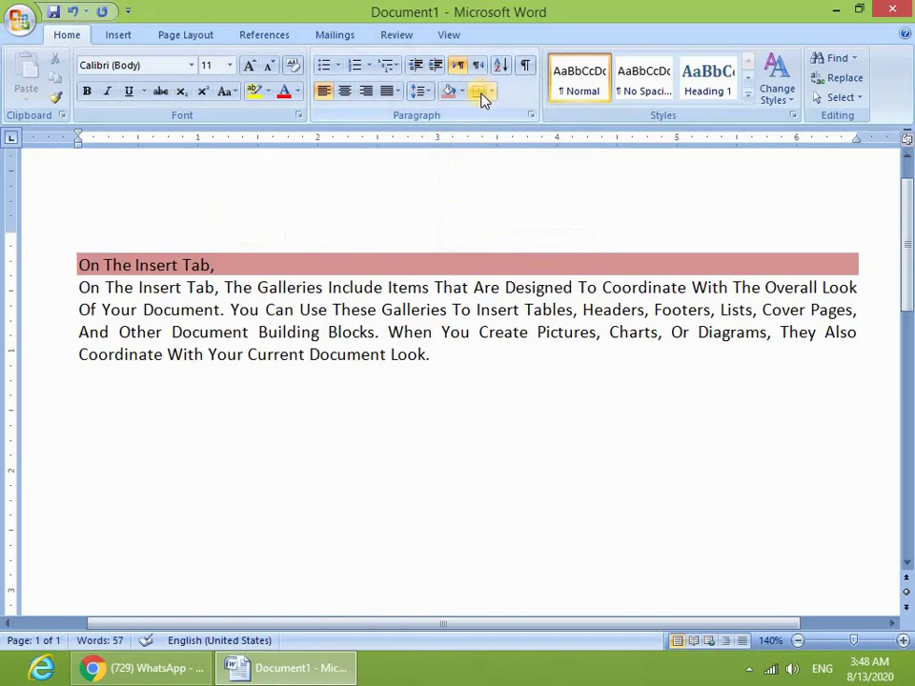
# Give the long paragraph a bottom border and a left border, and complete the box with outside borders
pyautogui.moveTo(425, 365); pyautogui.dragTo(86, 353)
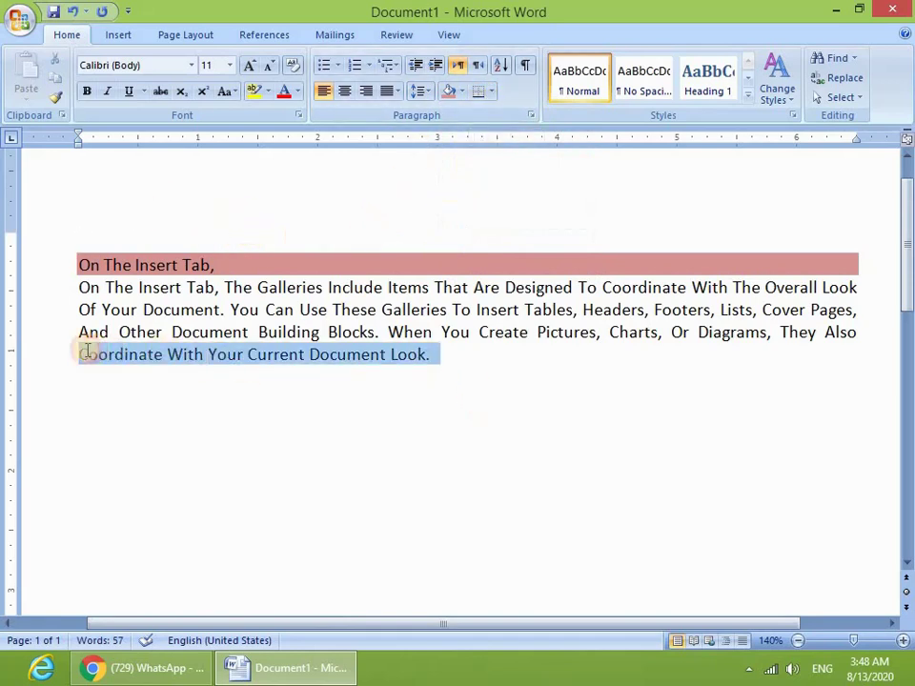
pyautogui.click(479, 91)
pyautogui.click(491, 90)
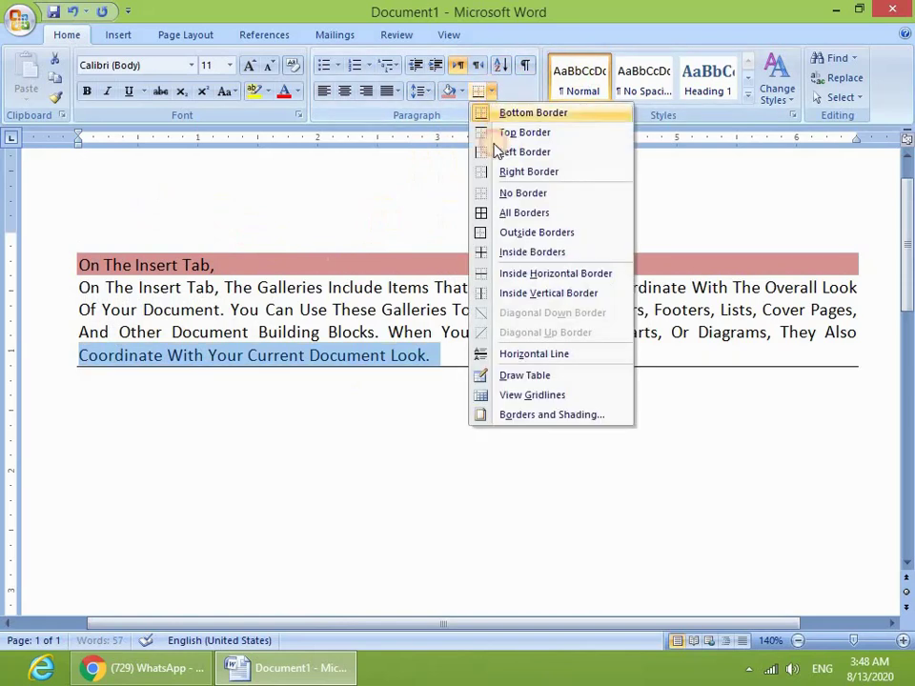
pyautogui.click(506, 153)
pyautogui.click(489, 90)
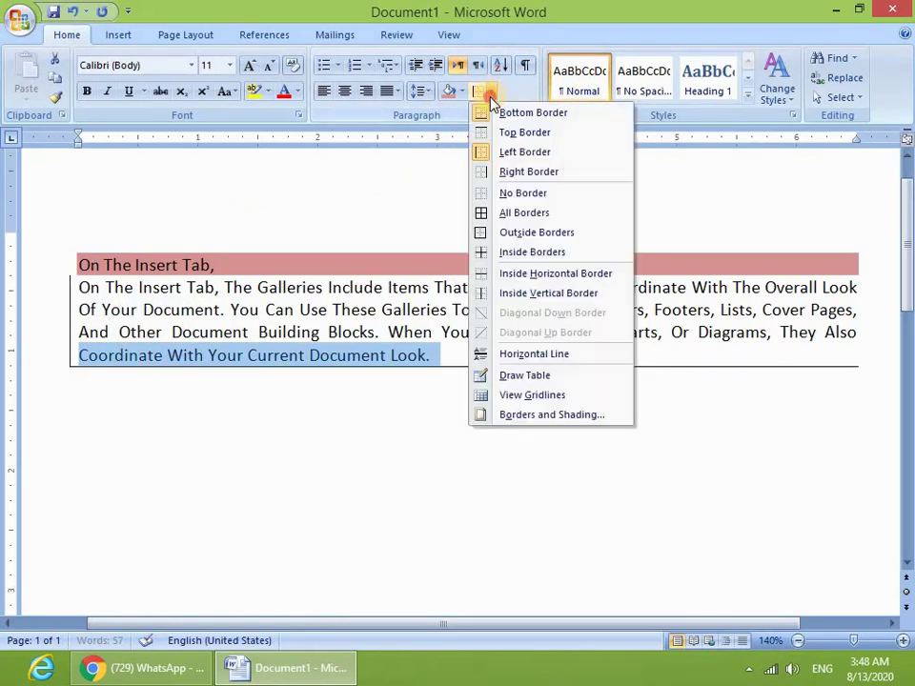
pyautogui.click(529, 231)
pyautogui.click(227, 367)
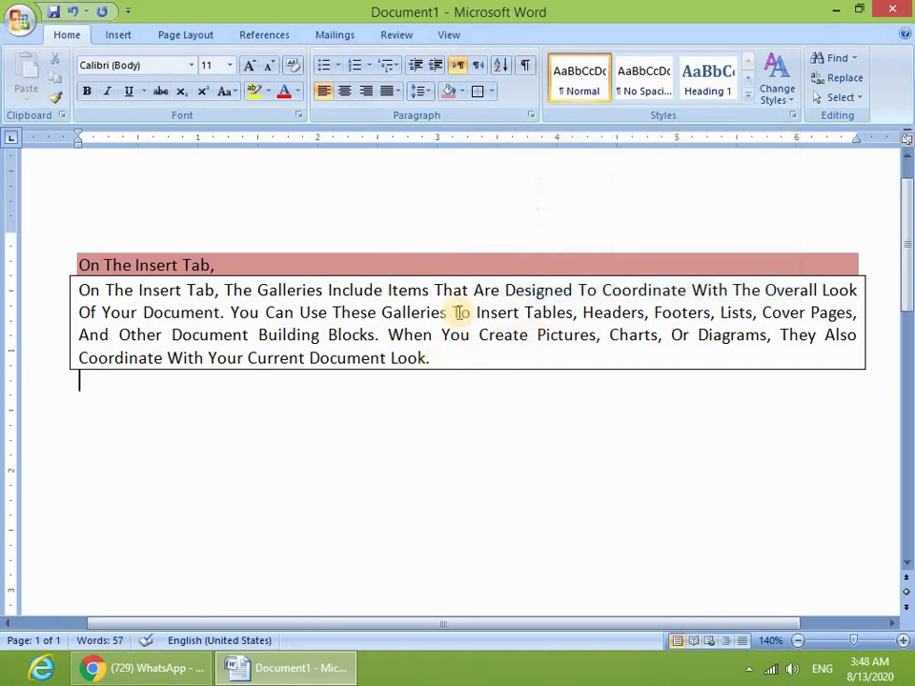
# Show the paragraph marks and other hidden formatting symbols, and hide them again
pyautogui.click(525, 66)
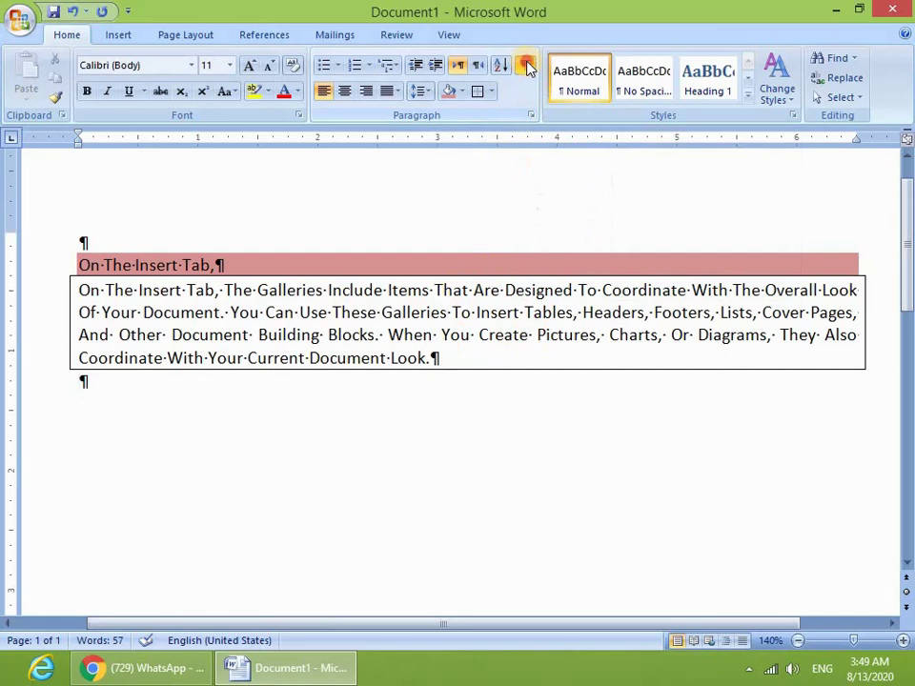
pyautogui.click(527, 67)
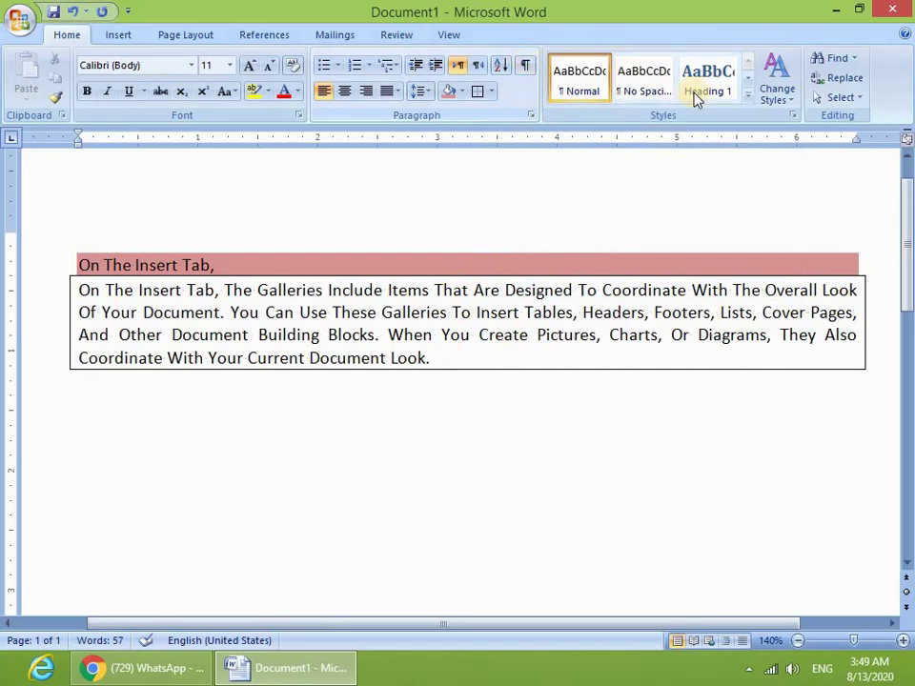
# Look through the quick styles with most of the long paragraph selected, and view the options of the No Spacing style
pyautogui.click(751, 97)
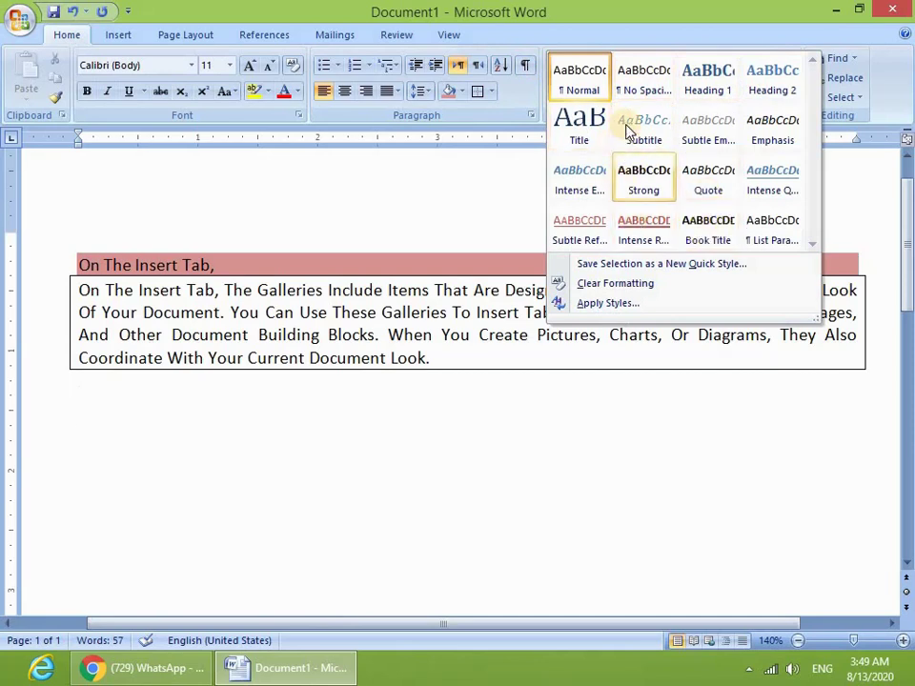
pyautogui.click(588, 511)
pyautogui.moveTo(420, 359); pyautogui.dragTo(143, 314)
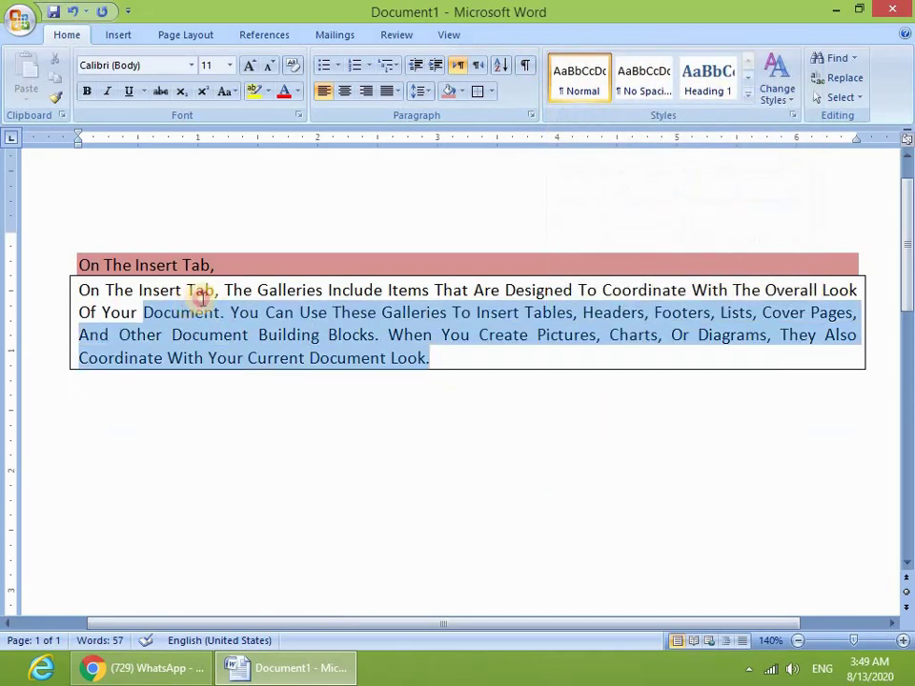
pyautogui.click(749, 97)
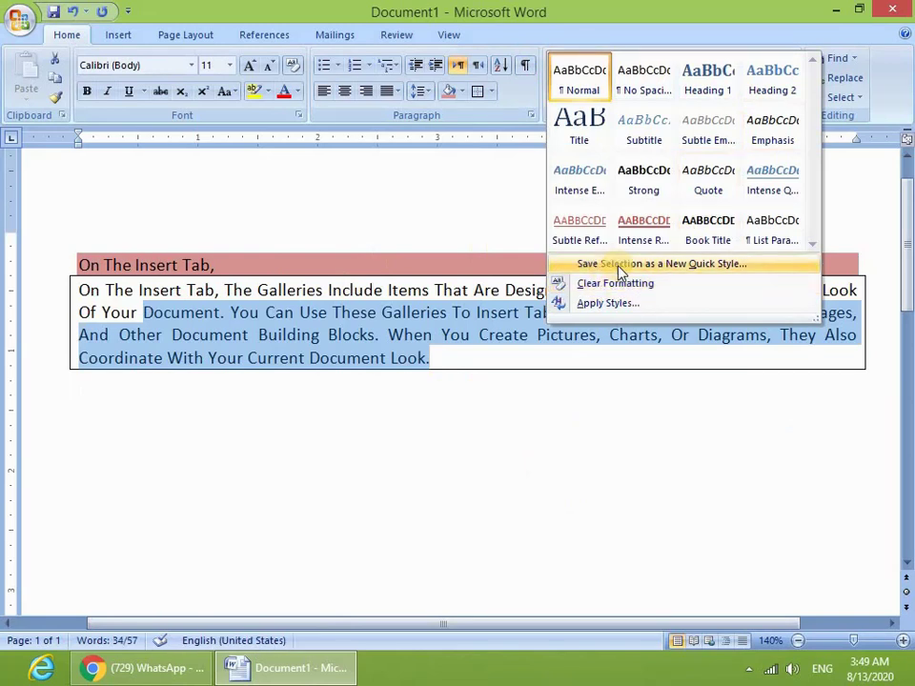
pyautogui.rightClick(652, 84)
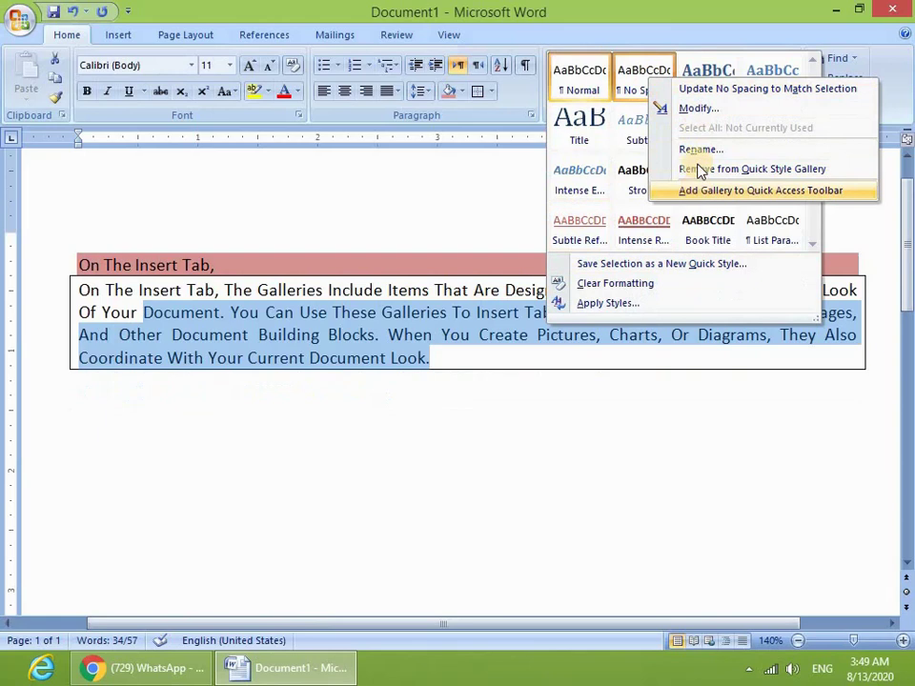
pyautogui.click(699, 110)
pyautogui.click(690, 493)
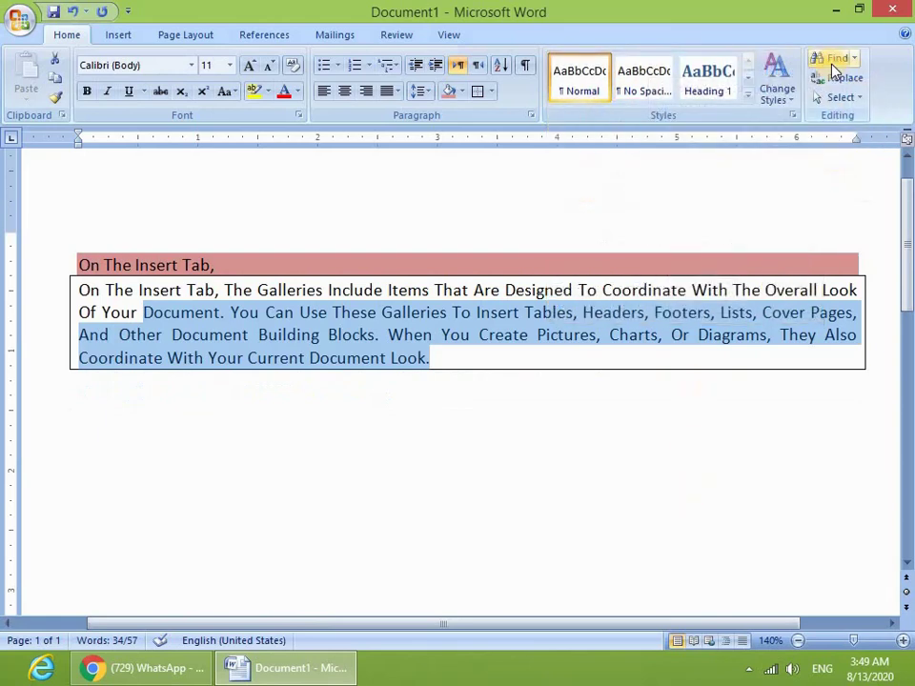
# Review the text selection options, and select the long paragraph line by line and as a whole, clearing each selection
pyautogui.click(525, 408)
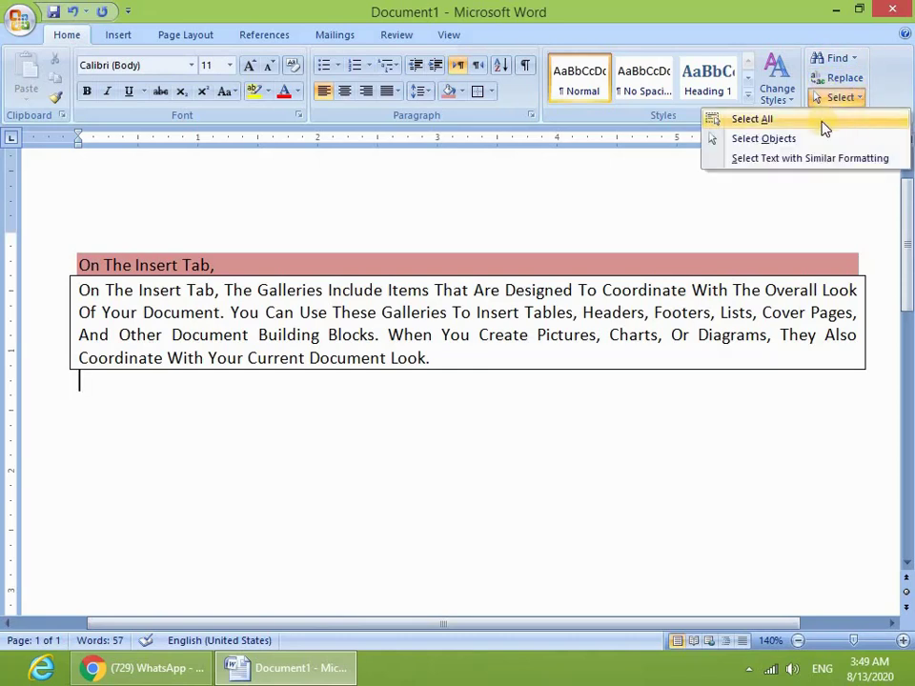
pyautogui.click(270, 301)
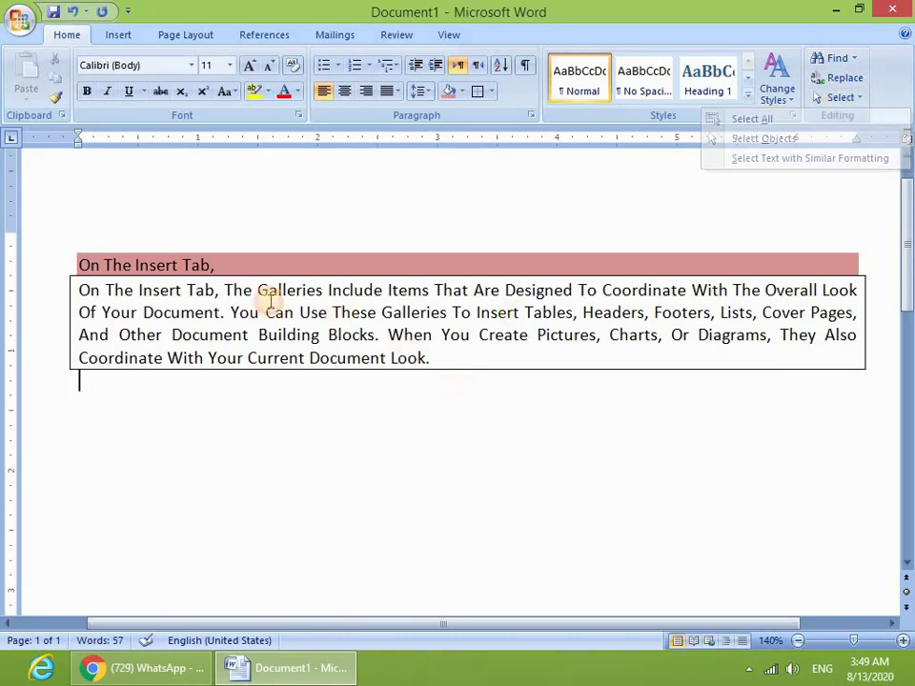
pyautogui.click(47, 291)
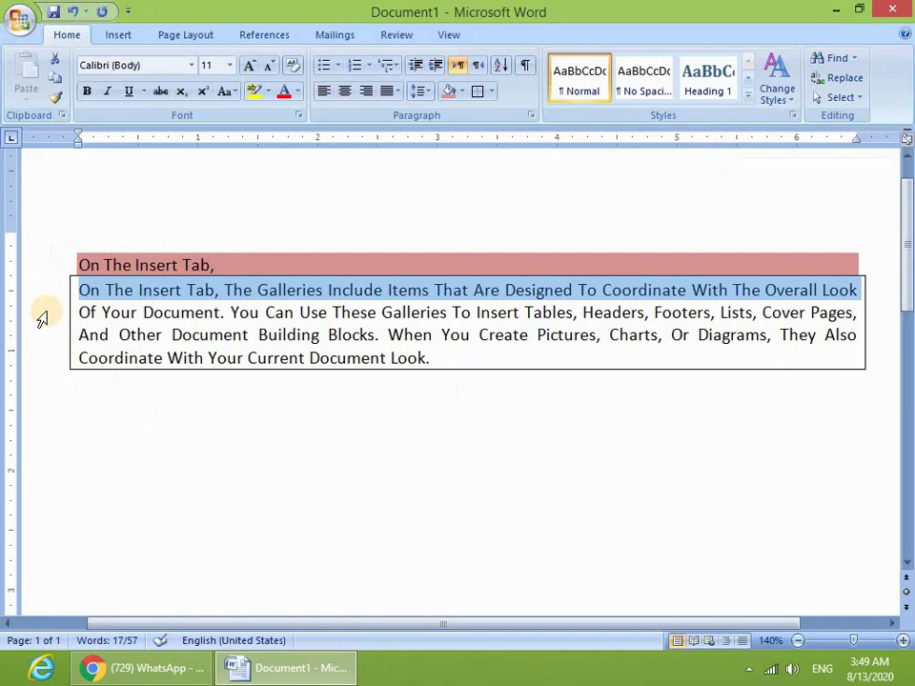
pyautogui.click(42, 314)
pyautogui.click(50, 337)
pyautogui.click(202, 369)
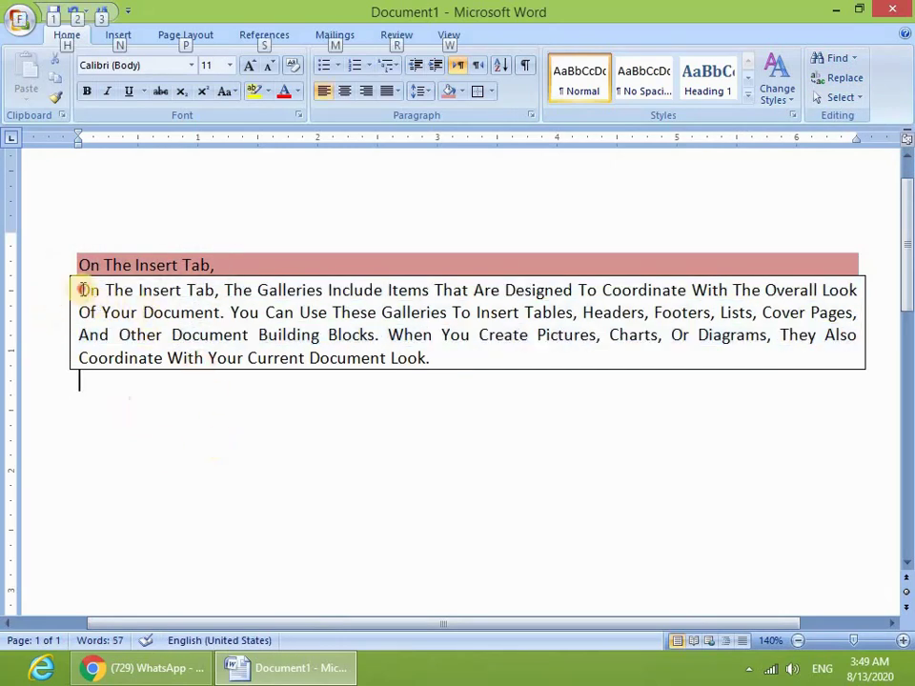
pyautogui.moveTo(82, 286); pyautogui.dragTo(369, 521)
pyautogui.click(369, 521)
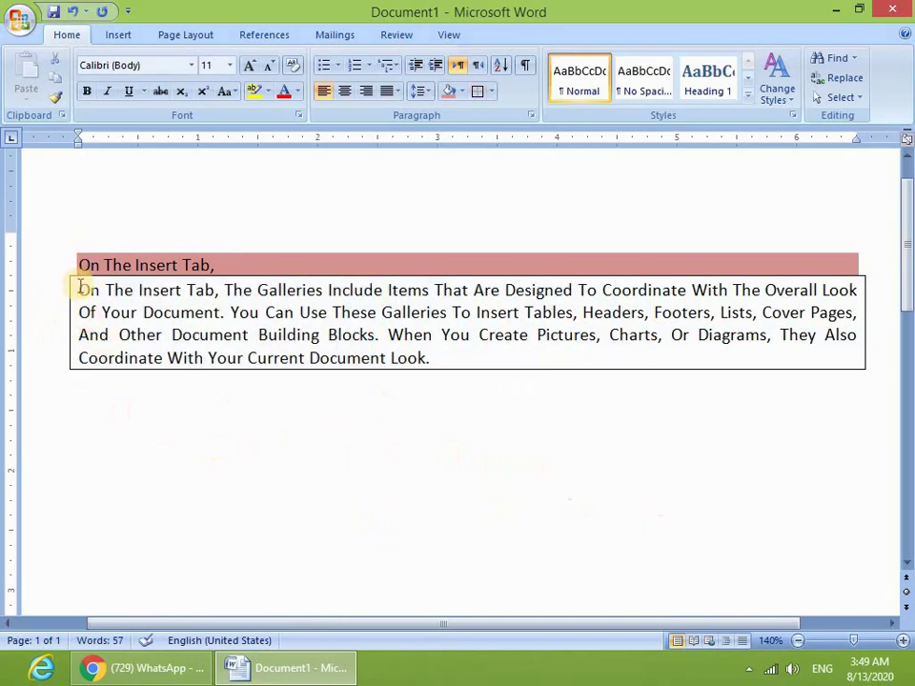
# Extend a text selection from the start of the long paragraph down into its last line
pyautogui.click(79, 289)
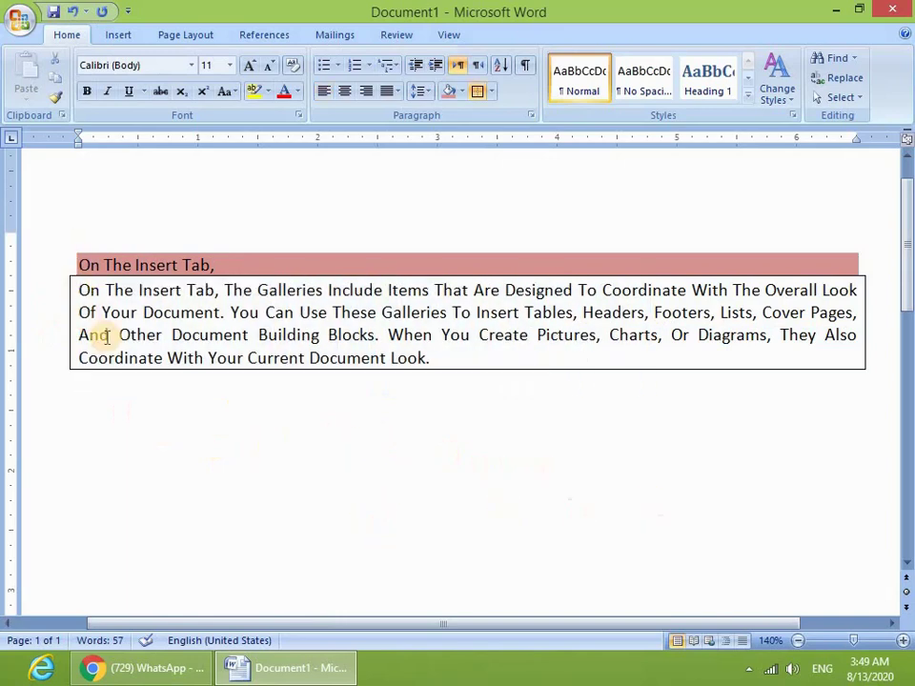
pyautogui.hotkey('shift', 'Right')
pyautogui.hotkey('shift', 'Right')
pyautogui.hotkey('shift', 'Right')
pyautogui.hotkey('shift', 'Right')
pyautogui.hotkey('shift', 'Right')
pyautogui.hotkey('shift', 'Right')
pyautogui.hotkey('shift', 'Right')
pyautogui.hotkey('shift', 'Right')
pyautogui.hotkey('shift', 'Right')
pyautogui.hotkey('shift', 'Right')
pyautogui.hotkey('shift', 'Right')
pyautogui.hotkey('shift', 'Right')
pyautogui.hotkey('shift', 'Right')
pyautogui.hotkey('shift', 'Right')
pyautogui.hotkey('shift', 'Right')
pyautogui.hotkey('shift', 'Right')
pyautogui.hotkey('shift', 'Right')
pyautogui.hotkey('shift', 'Right')
pyautogui.hotkey('shift', 'Right')
pyautogui.hotkey('shift', 'Right')
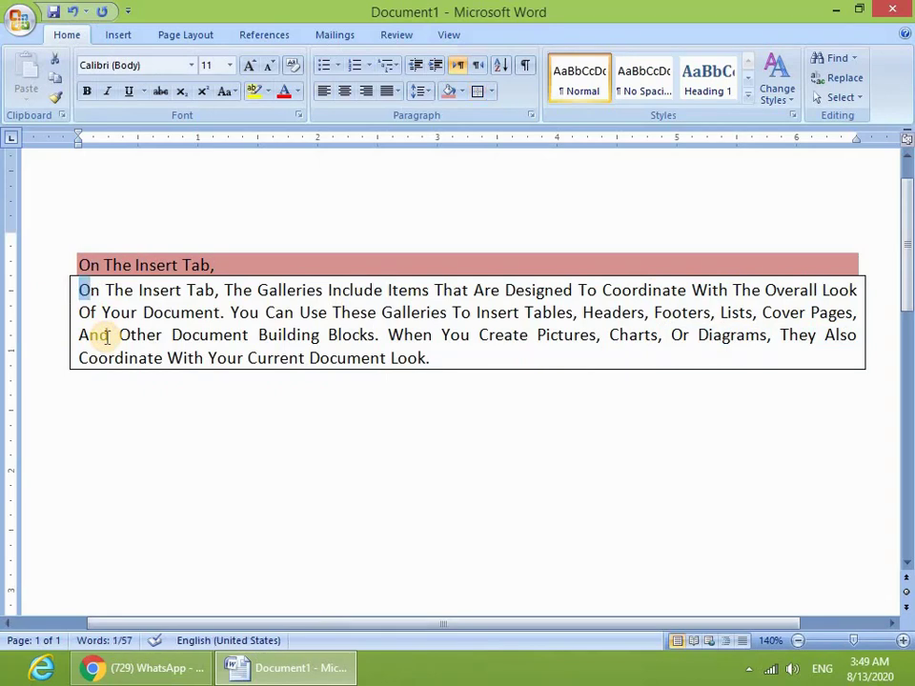
pyautogui.hotkey('shift', 'Down')
pyautogui.hotkey('shift', 'Down')
pyautogui.hotkey('shift', 'Down')
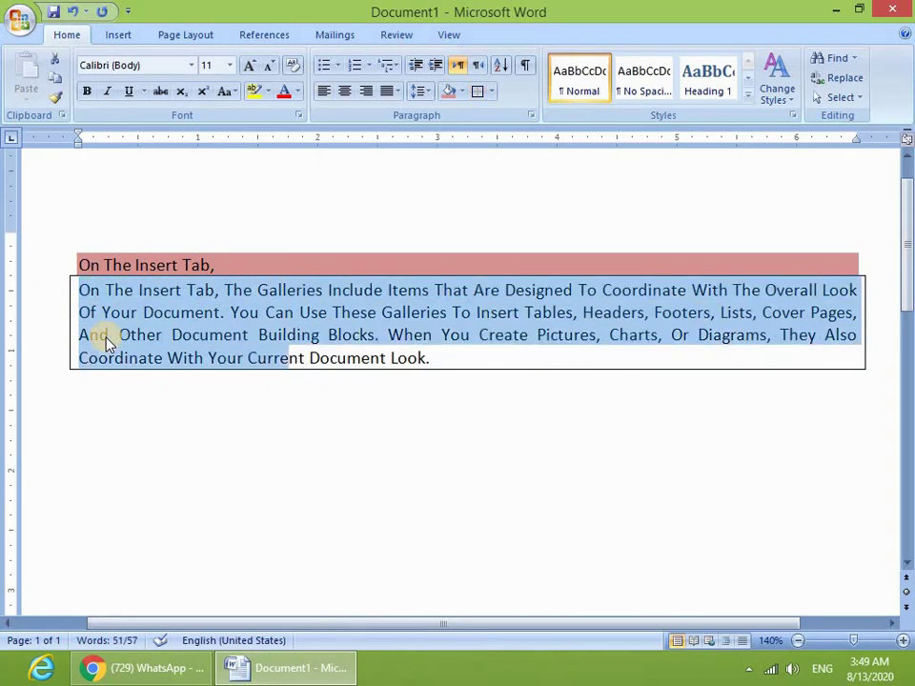
# Shrink the selection character by character back to "Wh" of "When" in the paragraph's third line
pyautogui.hotkey('shift', 'Left')
pyautogui.hotkey('shift', 'Left')
pyautogui.hotkey('shift', 'Left')
pyautogui.hotkey('shift', 'Left')
pyautogui.hotkey('shift', 'Left')
pyautogui.hotkey('shift', 'Left')
pyautogui.hotkey('shift', 'Left')
pyautogui.hotkey('shift', 'Left')
pyautogui.hotkey('shift', 'Left')
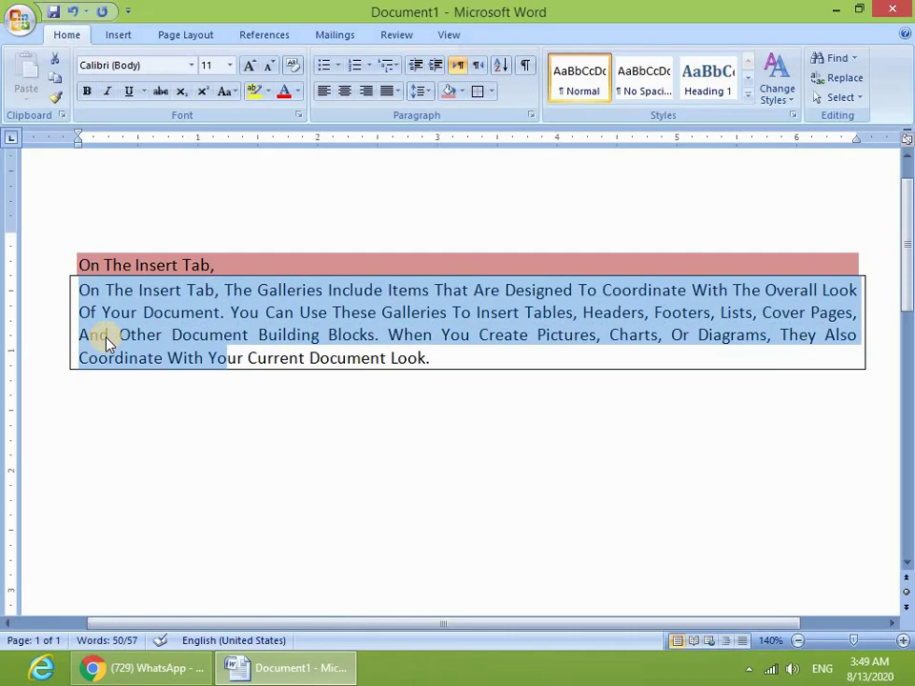
pyautogui.hotkey('shift', 'Left')
pyautogui.hotkey('shift', 'Left')
pyautogui.hotkey('shift', 'Left')
pyautogui.hotkey('shift', 'Left')
pyautogui.hotkey('shift', 'Left')
pyautogui.hotkey('shift', 'Left')
pyautogui.hotkey('shift', 'Left')
pyautogui.hotkey('shift', 'Left')
pyautogui.hotkey('shift', 'Left')
pyautogui.hotkey('shift', 'Left')
pyautogui.hotkey('shift', 'Left')
pyautogui.hotkey('shift', 'Left')
pyautogui.hotkey('shift', 'Left')
pyautogui.hotkey('shift', 'Left')
pyautogui.hotkey('shift', 'Left')
pyautogui.hotkey('shift', 'Left')
pyautogui.hotkey('shift', 'Left')
pyautogui.hotkey('shift', 'Left')
pyautogui.hotkey('shift', 'Left')
pyautogui.hotkey('shift', 'Left')
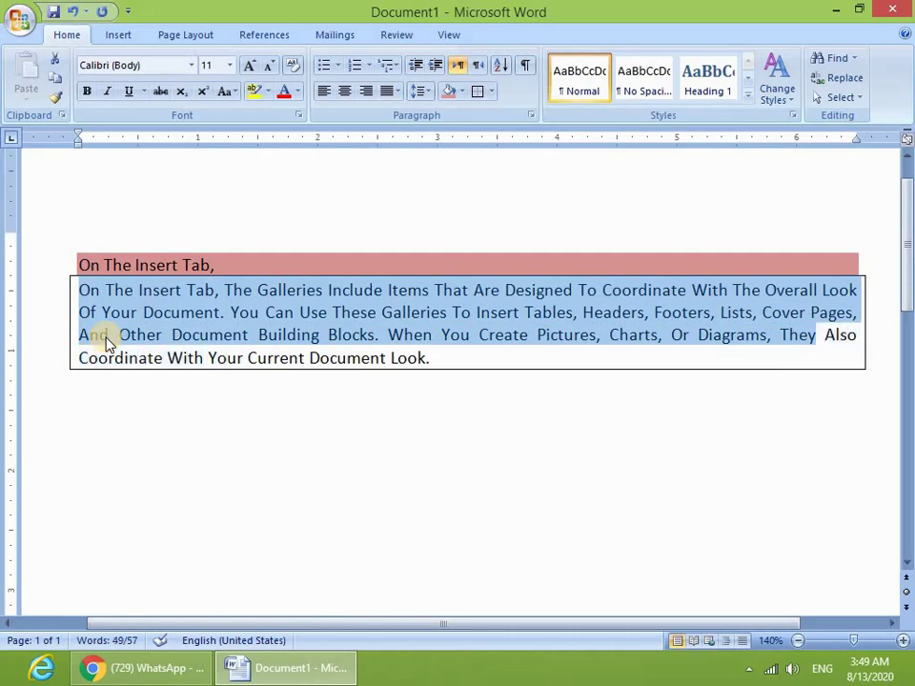
pyautogui.hotkey('shift', 'Left')
pyautogui.hotkey('shift', 'Left')
pyautogui.hotkey('shift', 'Left')
pyautogui.hotkey('shift', 'Left')
pyautogui.hotkey('shift', 'Left')
pyautogui.hotkey('shift', 'Left')
pyautogui.hotkey('shift', 'Left')
pyautogui.hotkey('shift', 'Left')
pyautogui.hotkey('shift', 'Left')
pyautogui.hotkey('shift', 'Left')
pyautogui.hotkey('shift', 'Left')
pyautogui.hotkey('shift', 'Left')
pyautogui.hotkey('shift', 'Left')
pyautogui.hotkey('shift', 'Left')
pyautogui.hotkey('shift', 'Left')
pyautogui.hotkey('shift', 'Left')
pyautogui.hotkey('shift', 'Left')
pyautogui.hotkey('shift', 'Left')
pyautogui.hotkey('shift', 'Left')
pyautogui.hotkey('shift', 'Left')
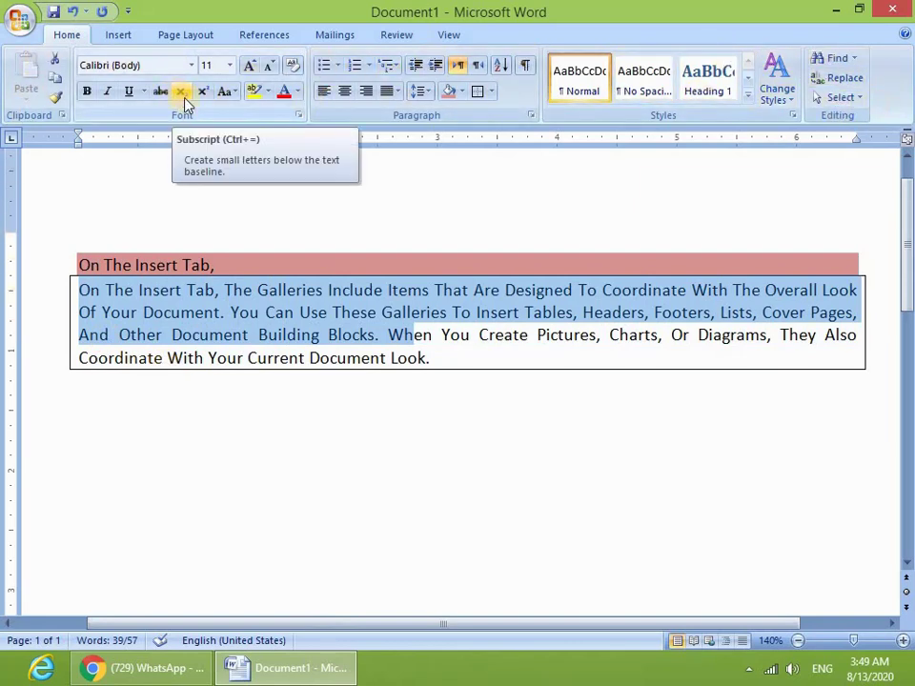
# Clear the text selection and look through the built-in cover pages without inserting one
pyautogui.click(118, 34)
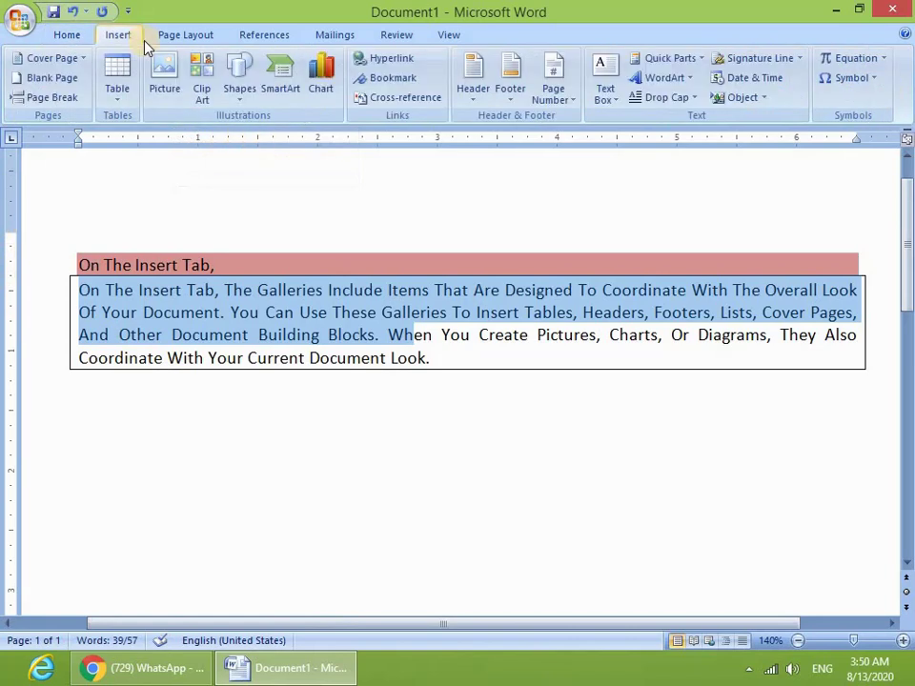
pyautogui.click(219, 221)
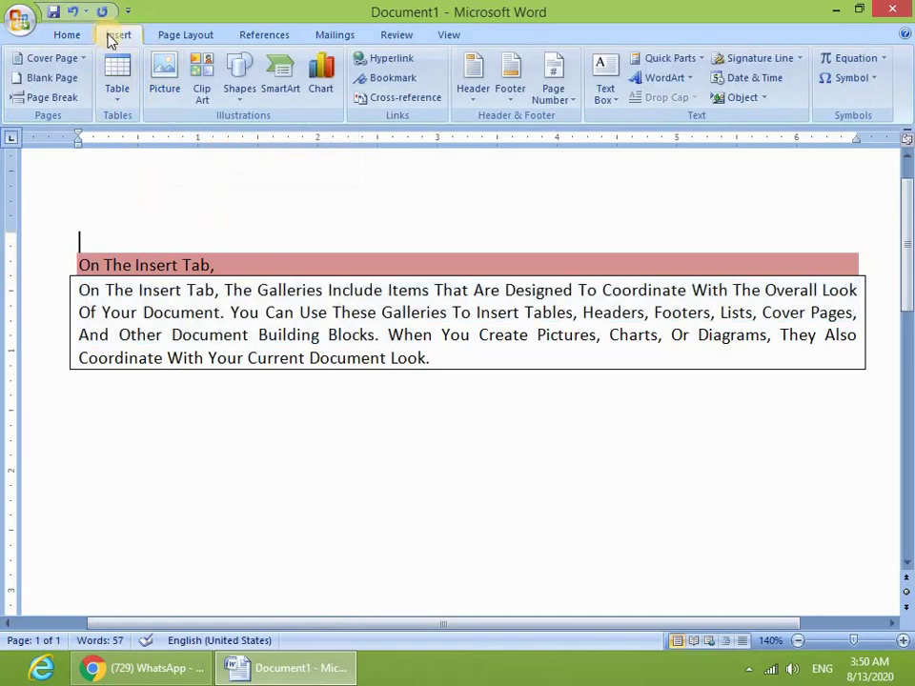
pyautogui.click(40, 58)
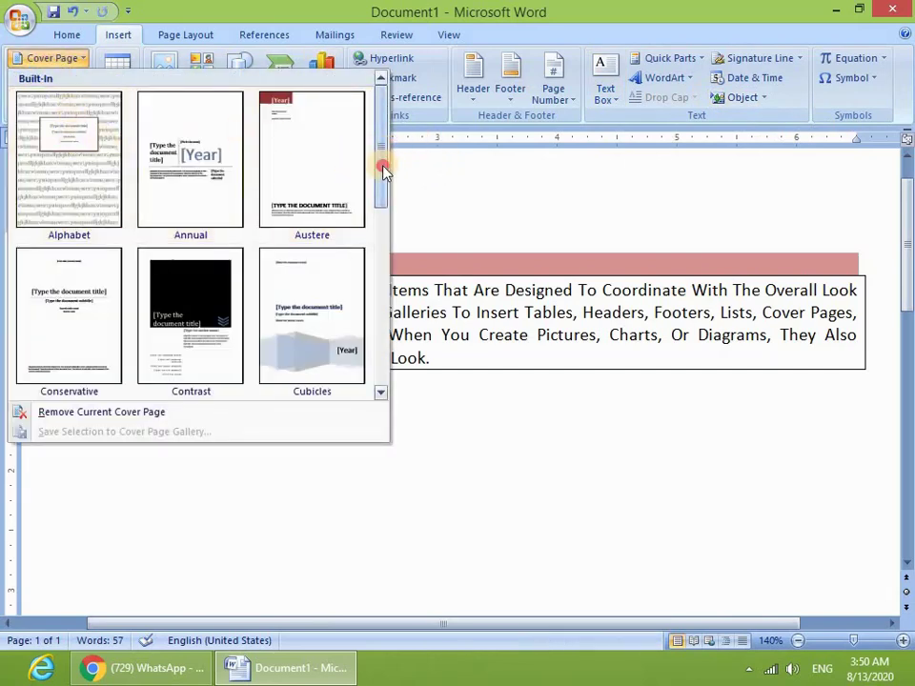
pyautogui.moveTo(382, 168); pyautogui.dragTo(388, 143)
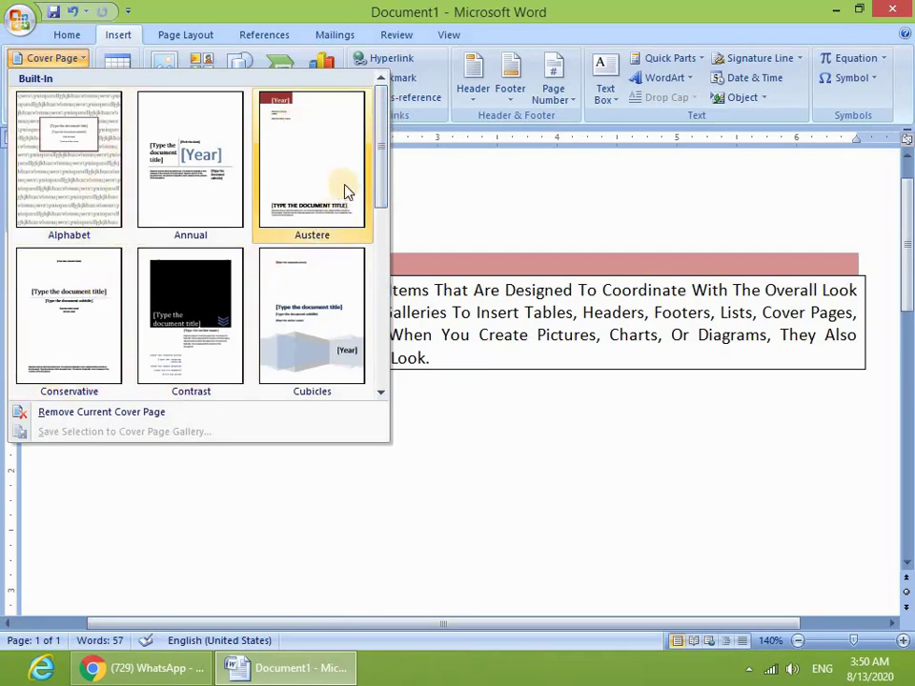
pyautogui.press('Escape')
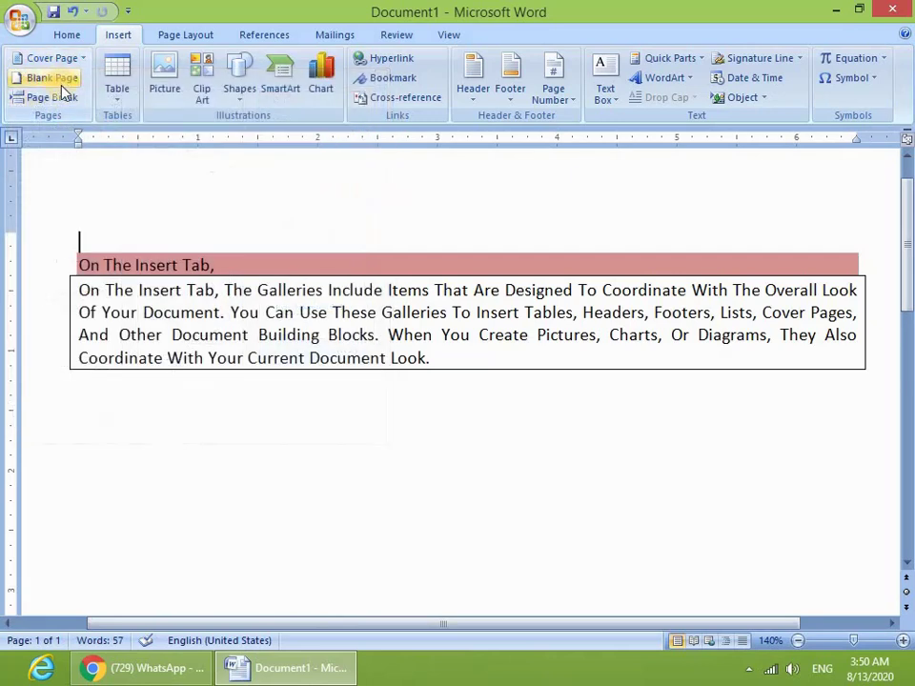
# Insert a blank page after the sample text at the end of the document
pyautogui.scroll(-9, 366, 371)
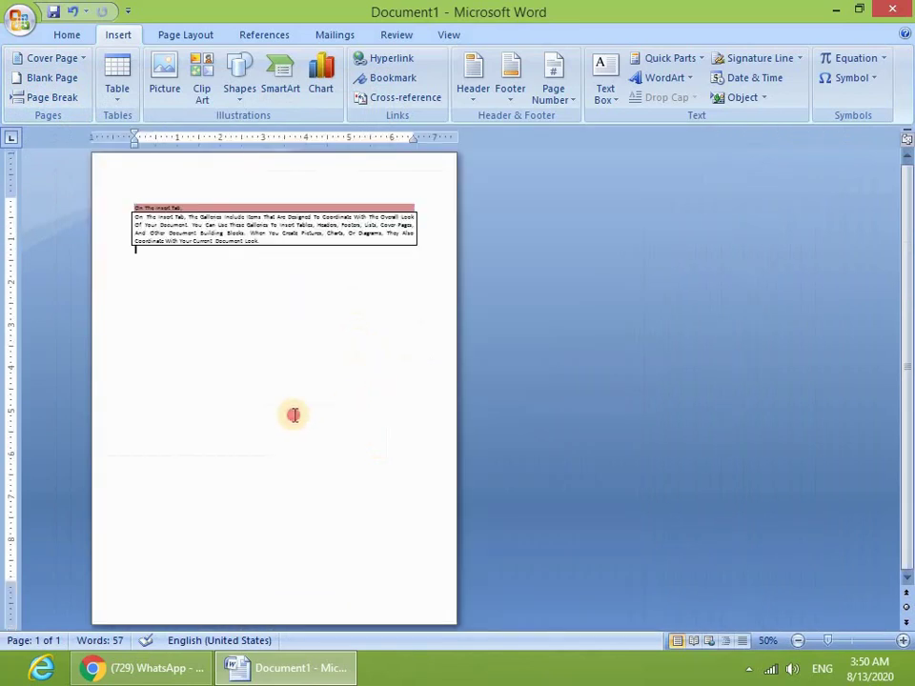
pyautogui.scroll(1, 293, 415)
pyautogui.click(48, 78)
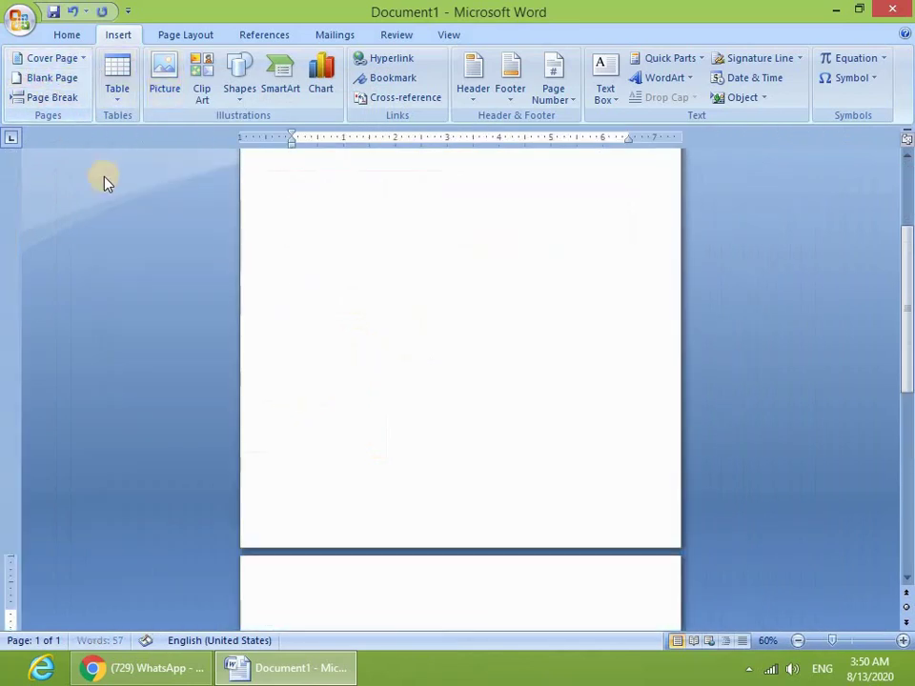
pyautogui.click(27, 103)
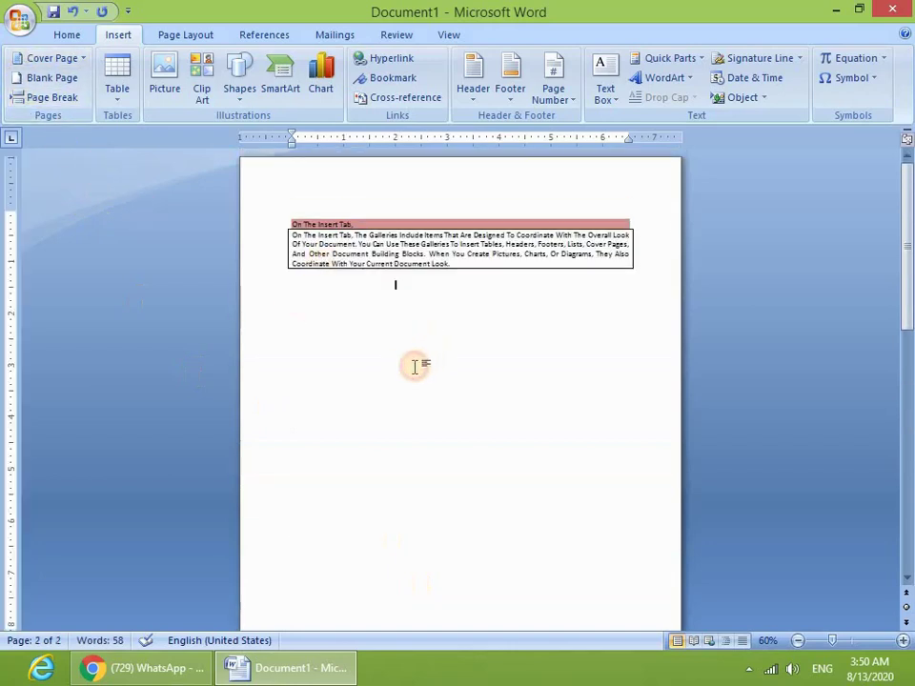
pyautogui.click(196, 186)
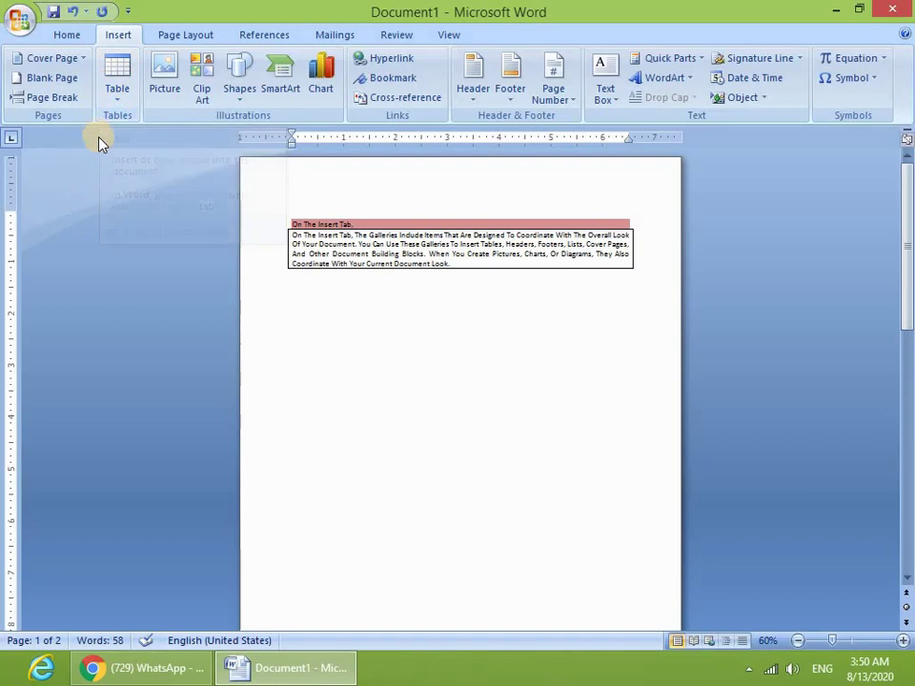
# Look through the table insertion options and preview grid sizes without inserting a table
pyautogui.click(120, 95)
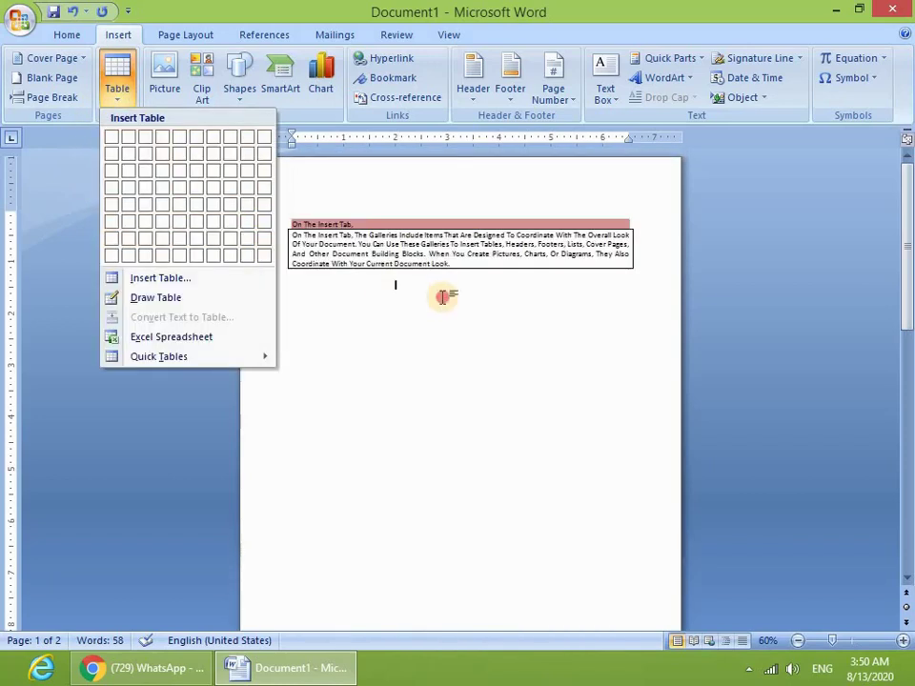
pyautogui.click(367, 449)
pyautogui.scroll(8, 284, 257)
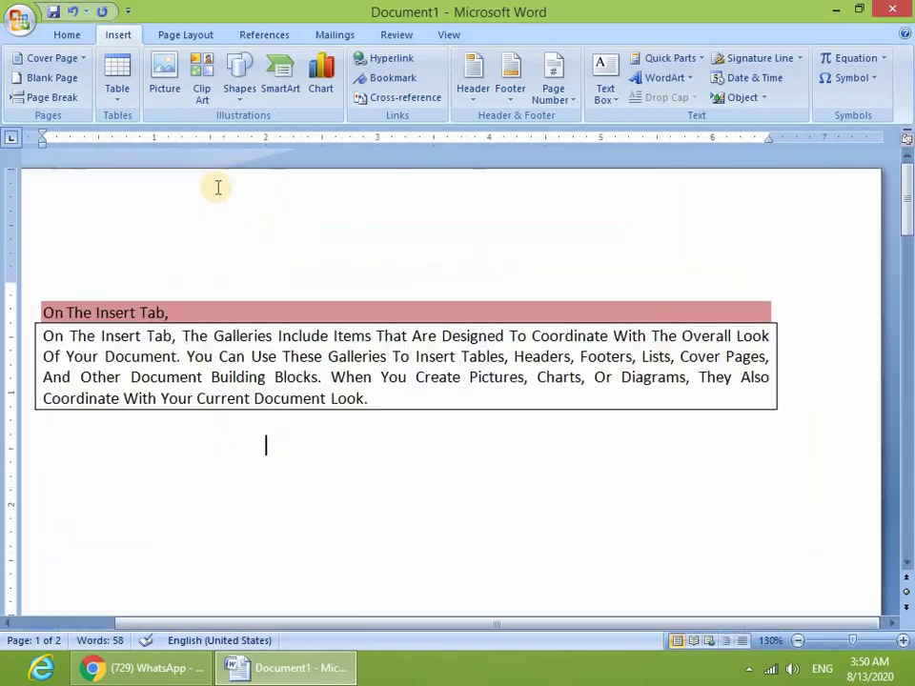
pyautogui.click(111, 87)
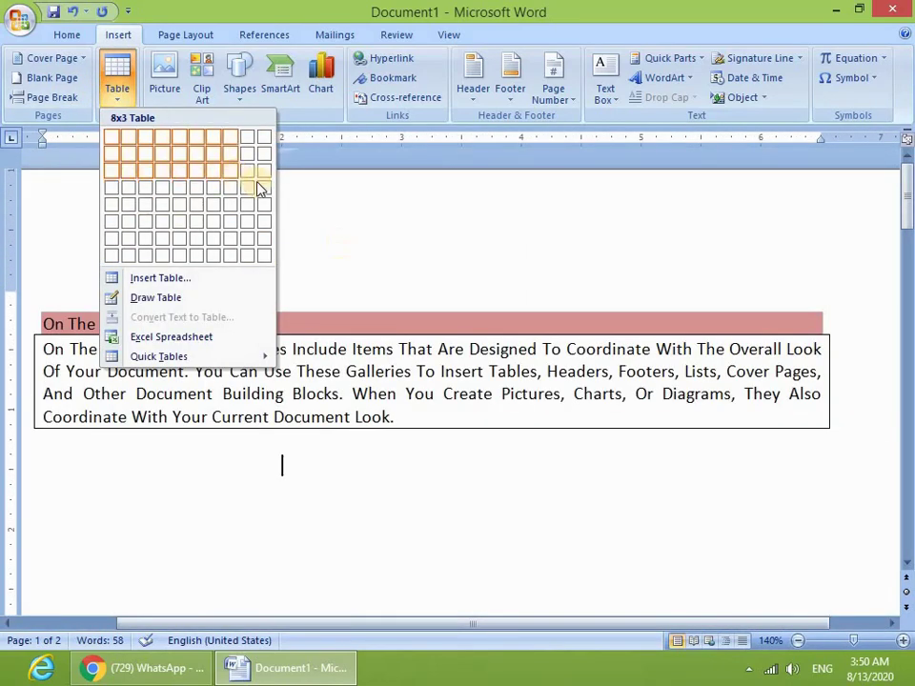
pyautogui.scroll(-4, 331, 303)
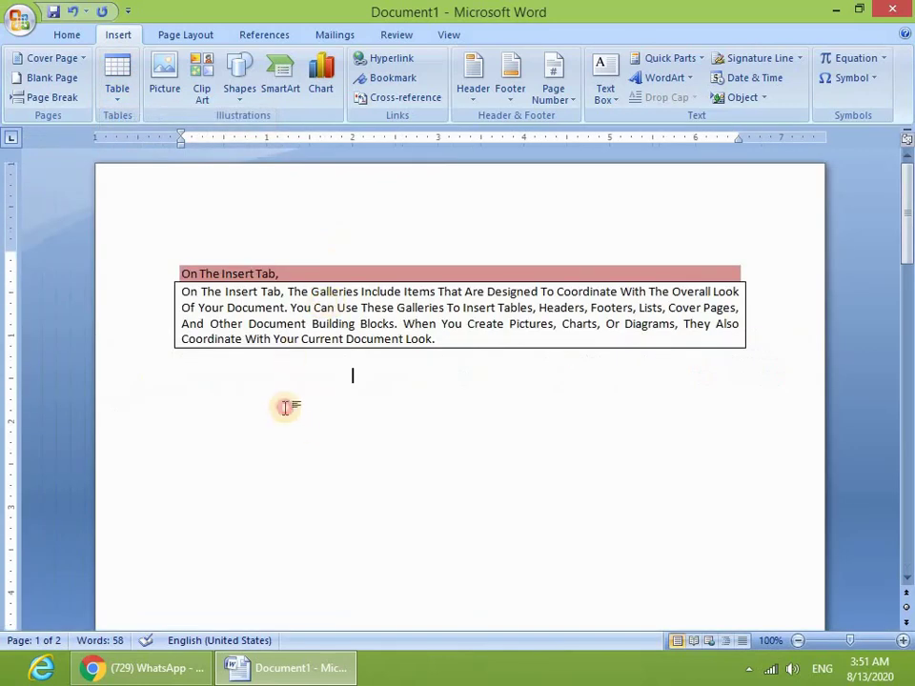
# Insert a table with 5 columns and 2 rows through the table size settings, and undo it
pyautogui.click(119, 92)
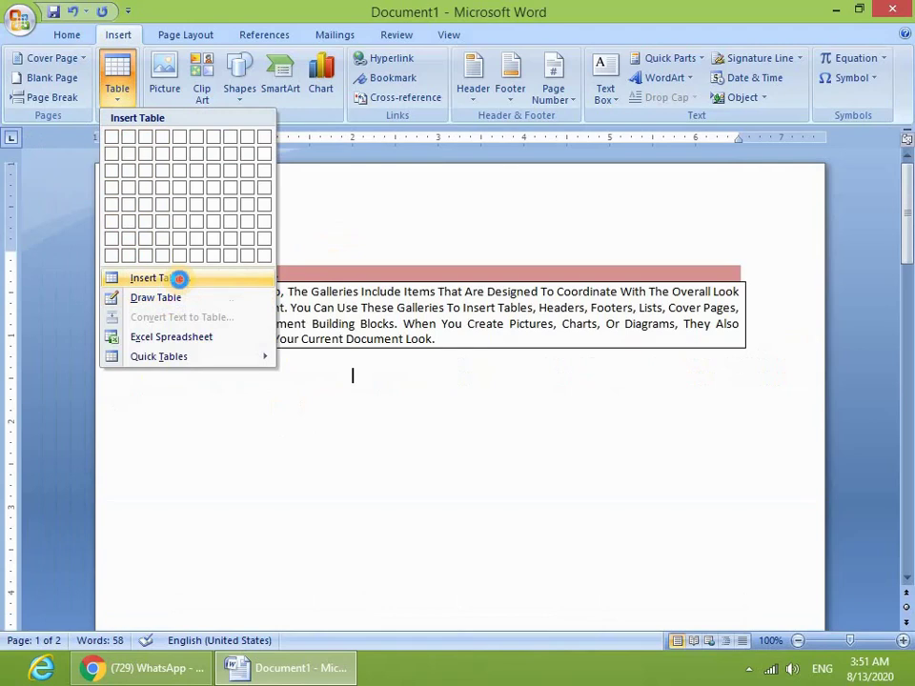
pyautogui.click(179, 278)
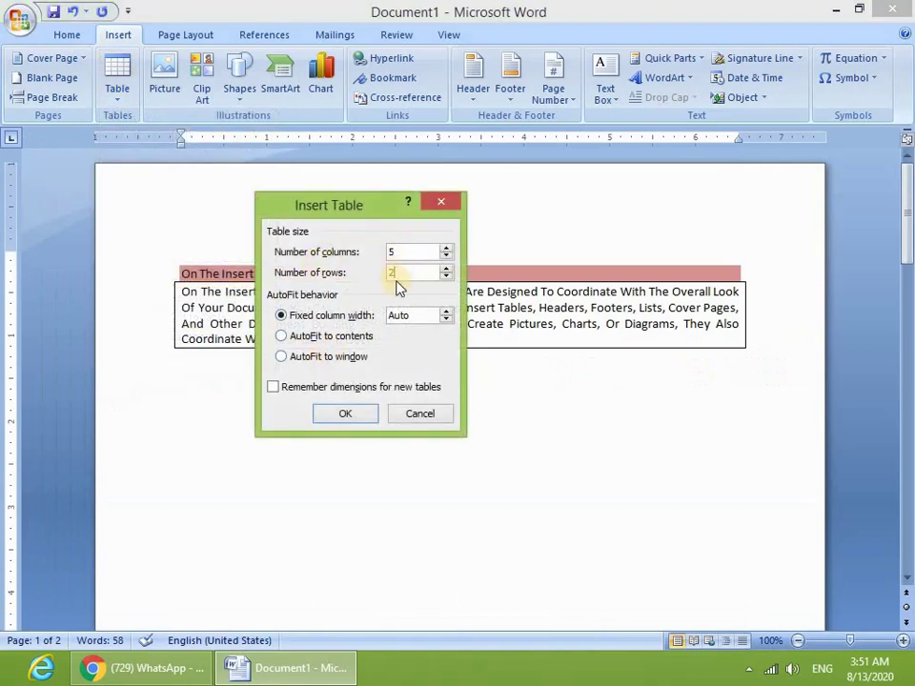
pyautogui.click(349, 414)
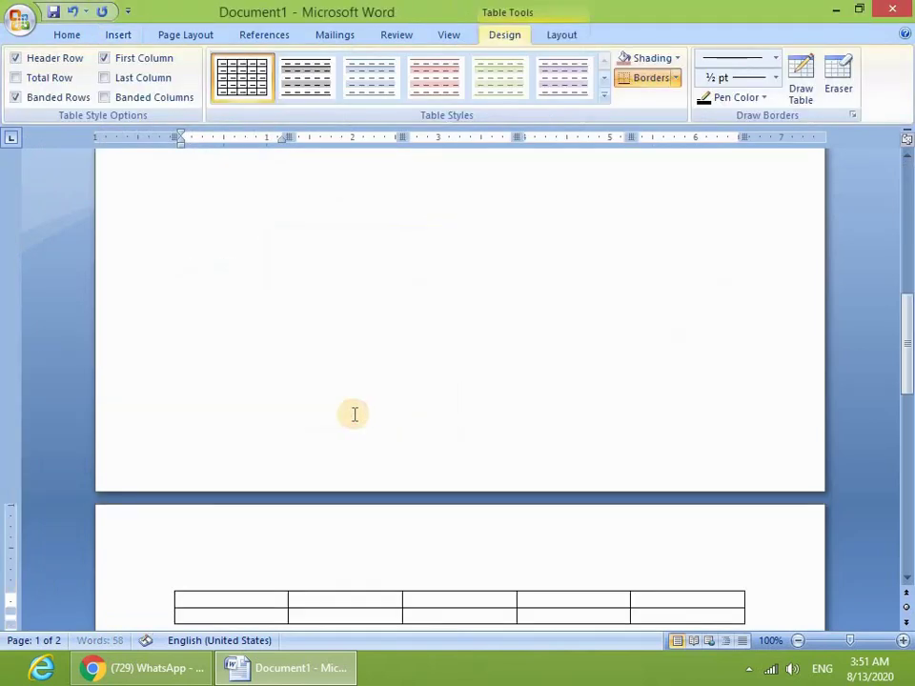
pyautogui.scroll(-2, 353, 429)
pyautogui.hotkey('ctrl', 'z')
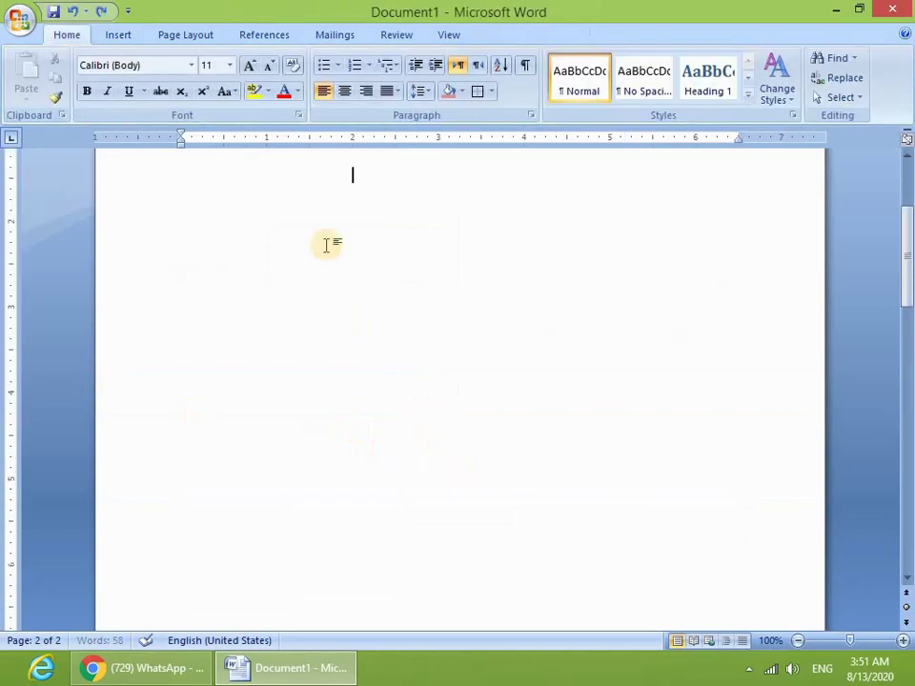
# Draw a table freehand below the sample text, with a narrow vertical cell and a wide horizontal cell nested inside
pyautogui.click(121, 38)
pyautogui.click(118, 87)
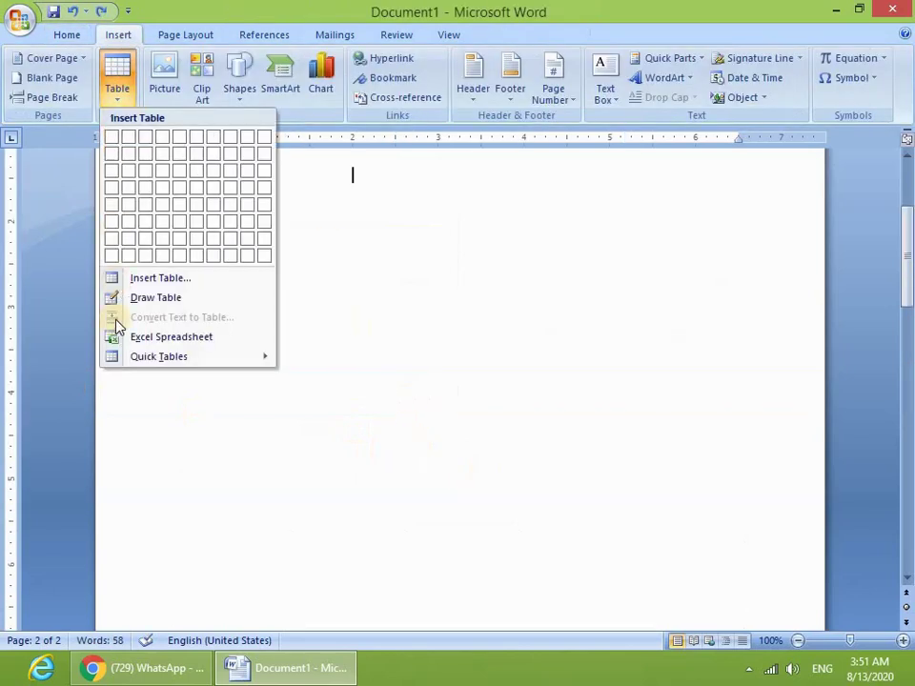
pyautogui.click(137, 298)
pyautogui.moveTo(313, 262); pyautogui.dragTo(675, 457)
pyautogui.moveTo(513, 181); pyautogui.dragTo(516, 412)
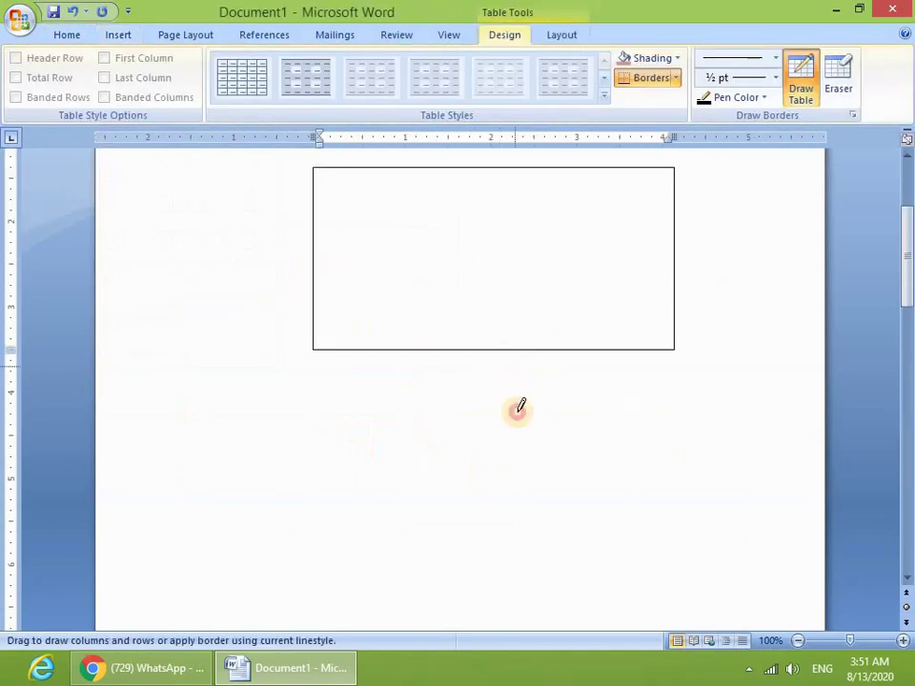
pyautogui.moveTo(302, 251)
pyautogui.mouseDown()
pyautogui.moveTo(575, 286)
pyautogui.moveTo(597, 278)
pyautogui.mouseUp()
pyautogui.moveTo(480, 181); pyautogui.dragTo(499, 359)
pyautogui.moveTo(413, 238); pyautogui.dragTo(601, 262)
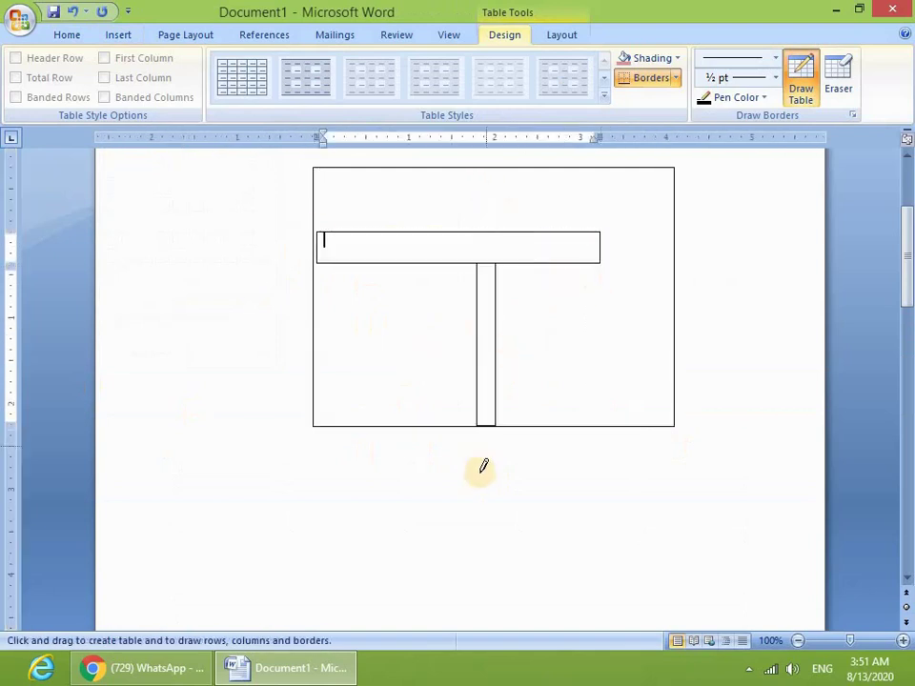
# Undo the hand-drawn table and everything drawn inside it
pyautogui.hotkey('ctrl', 'z')
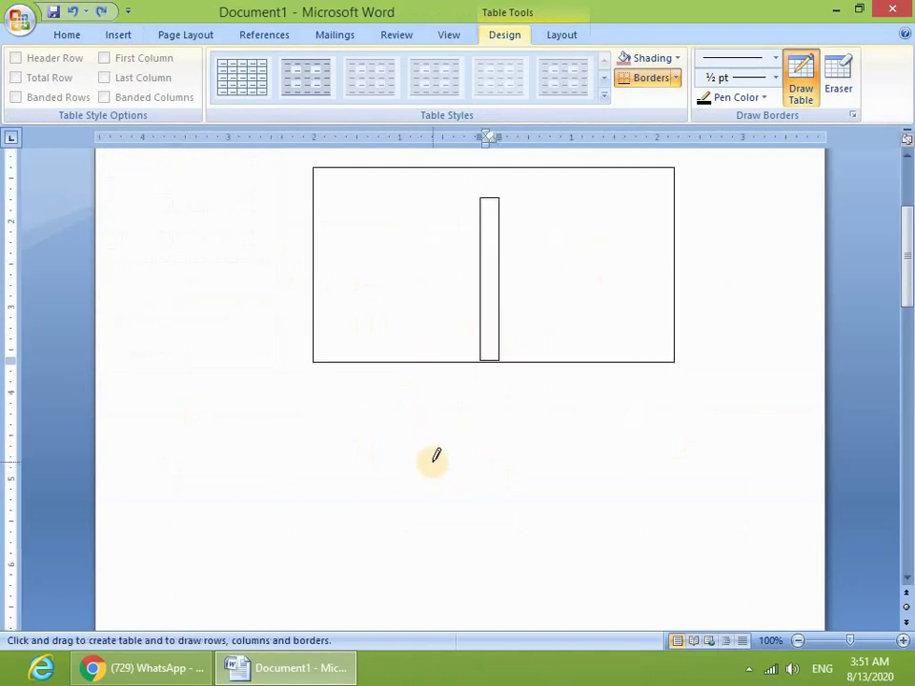
pyautogui.hotkey('ctrl', 'z')
pyautogui.hotkey('ctrl', 'z')
pyautogui.hotkey('ctrl', 'z')
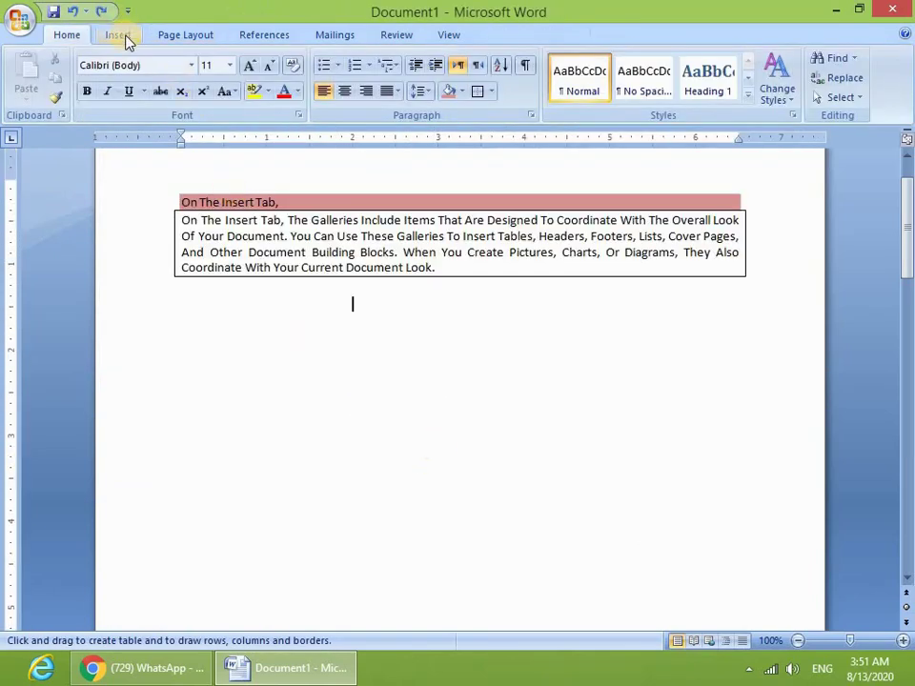
# Insert a table of 10 columns and 8 rows using the size grid
pyautogui.click(118, 36)
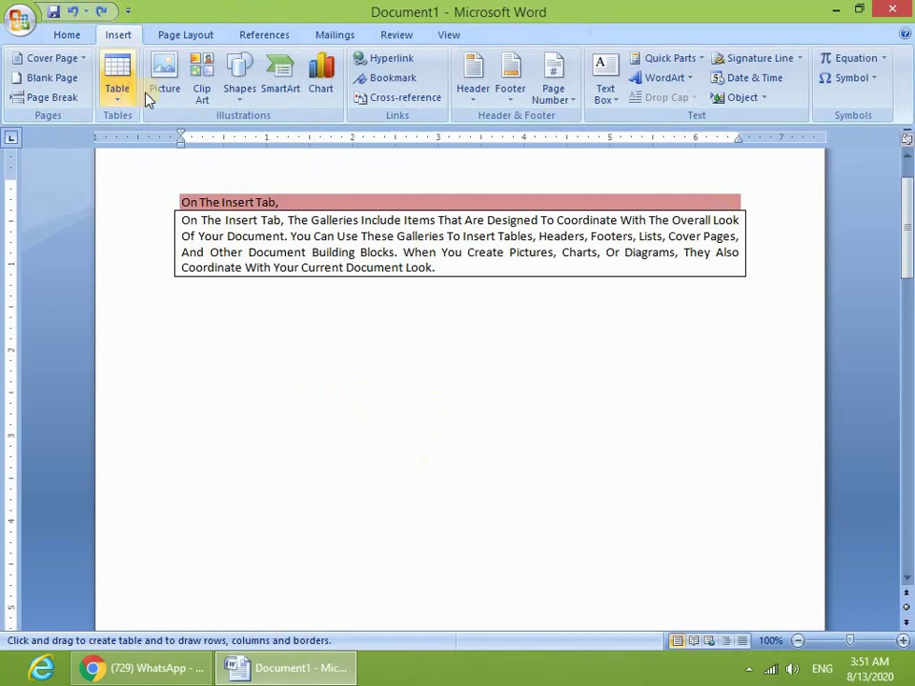
pyautogui.click(122, 82)
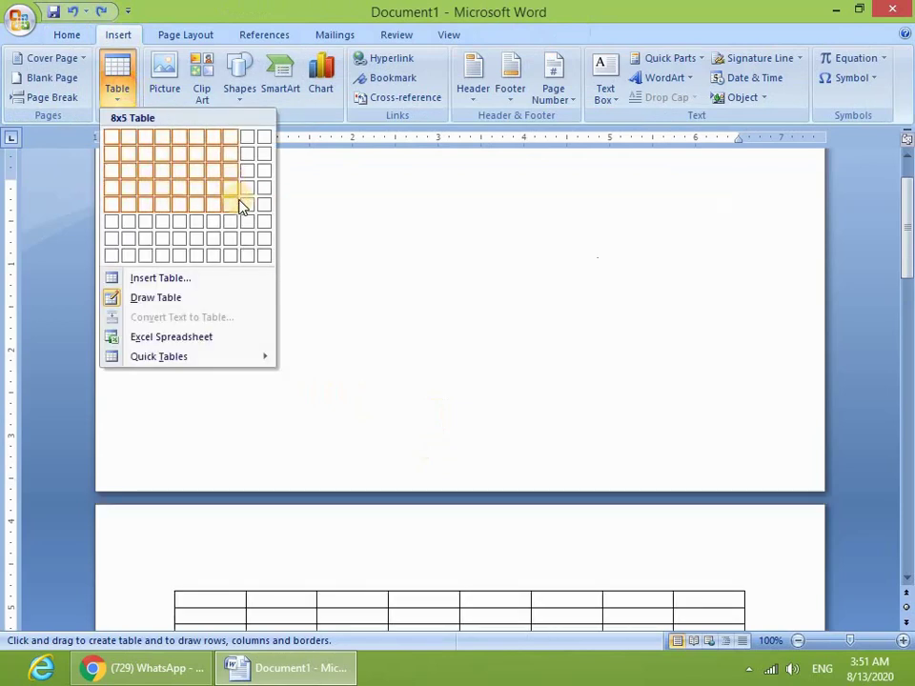
pyautogui.click(266, 263)
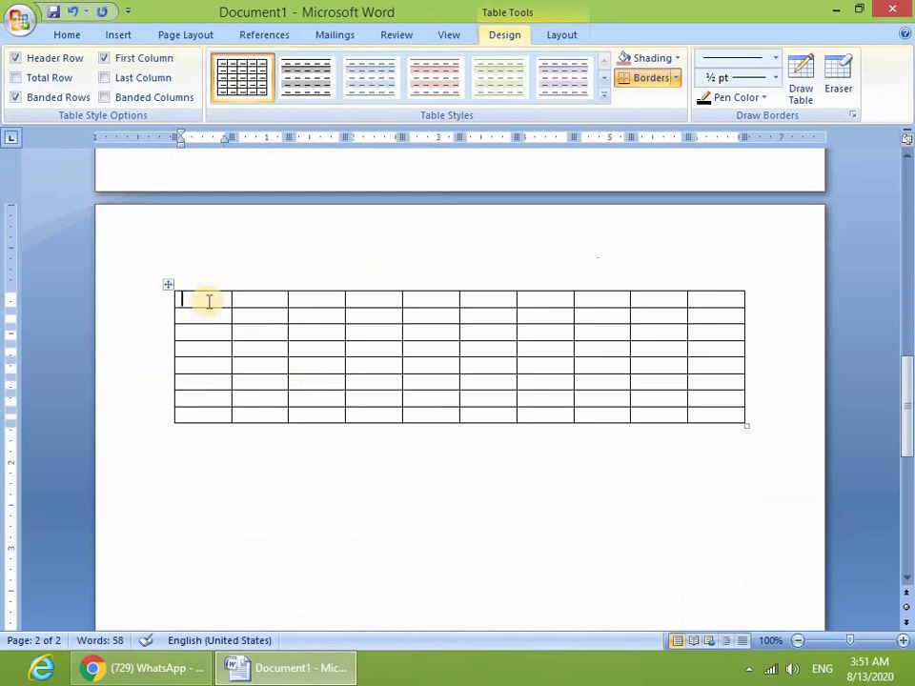
# Look through the row and column insertion choices for the table's first cell without applying any
pyautogui.rightClick(211, 305)
pyautogui.moveTo(275, 374)
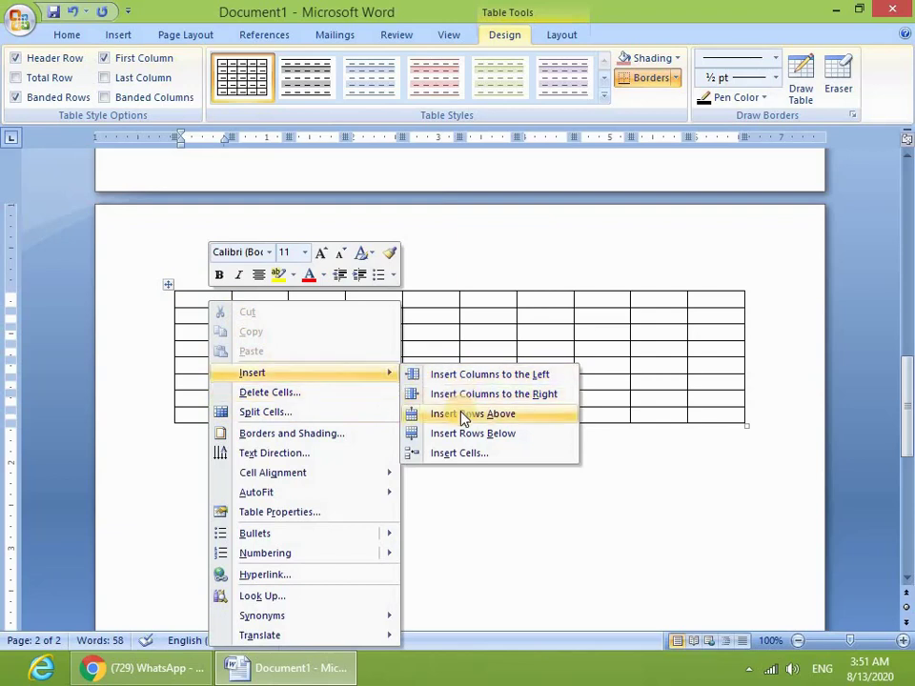
pyautogui.click(640, 370)
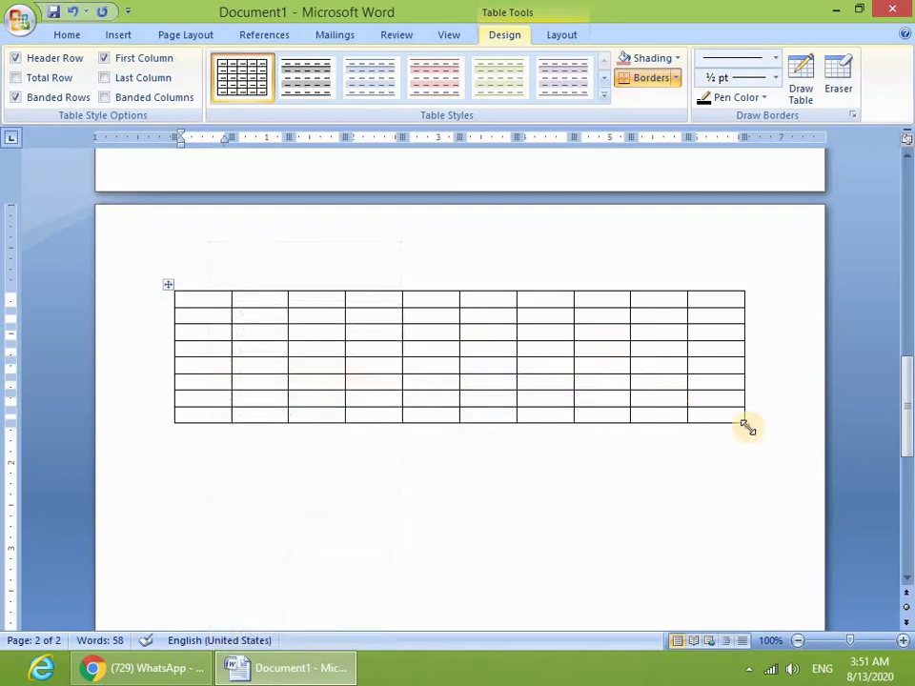
# Add two rows to the end of the table by advancing cell by cell beyond its last cell
pyautogui.click(716, 414)
pyautogui.press('Tab')
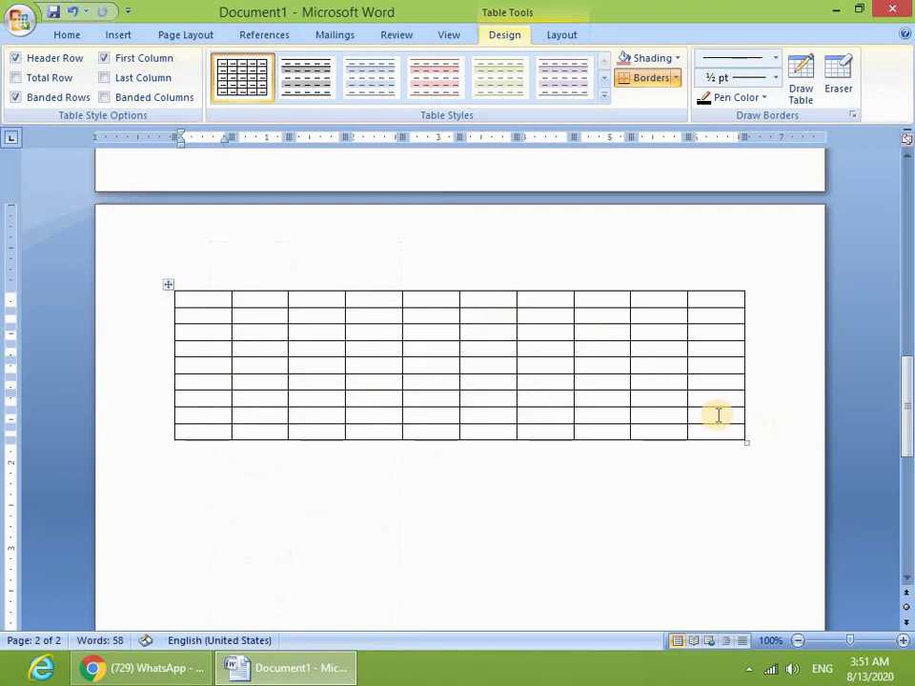
pyautogui.press('Tab')
pyautogui.press('Tab')
pyautogui.press('Tab')
pyautogui.press('Tab')
pyautogui.press('Tab')
pyautogui.press('Tab')
pyautogui.press('Tab')
pyautogui.press('Tab')
pyautogui.press('Tab')
pyautogui.press('Tab')
pyautogui.press('Tab')
pyautogui.press('Tab')
pyautogui.press('Tab')
pyautogui.press('Tab')
pyautogui.press('Tab')
pyautogui.press('Tab')
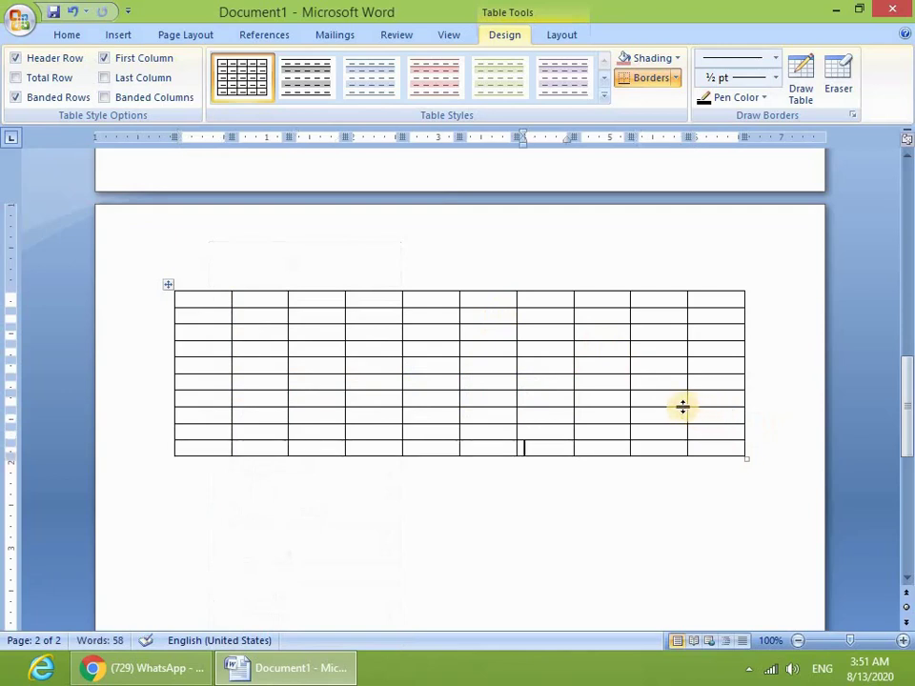
# Delete the table's entire first column
pyautogui.click(253, 246)
pyautogui.click(202, 252)
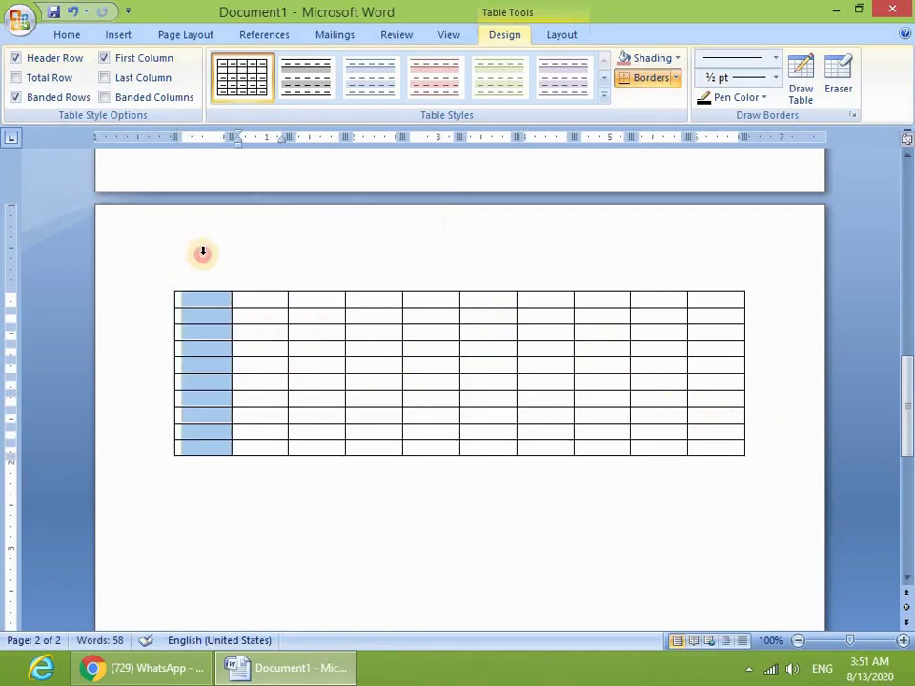
pyautogui.rightClick(212, 306)
pyautogui.click(253, 395)
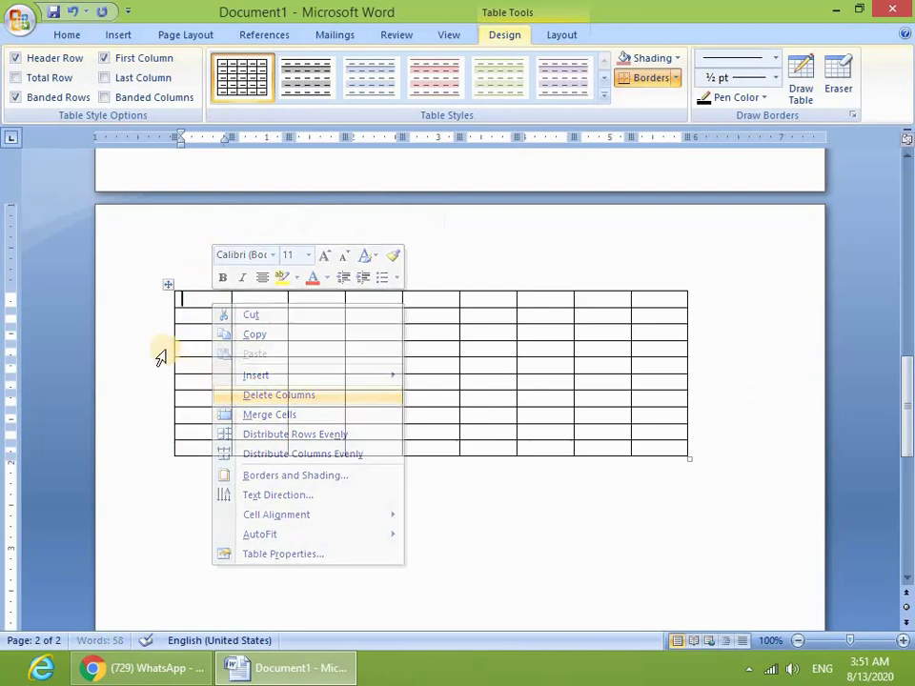
# Go through the Delete Cells options for the first cell of the third row without deleting anything
pyautogui.click(179, 332)
pyautogui.rightClick(149, 335)
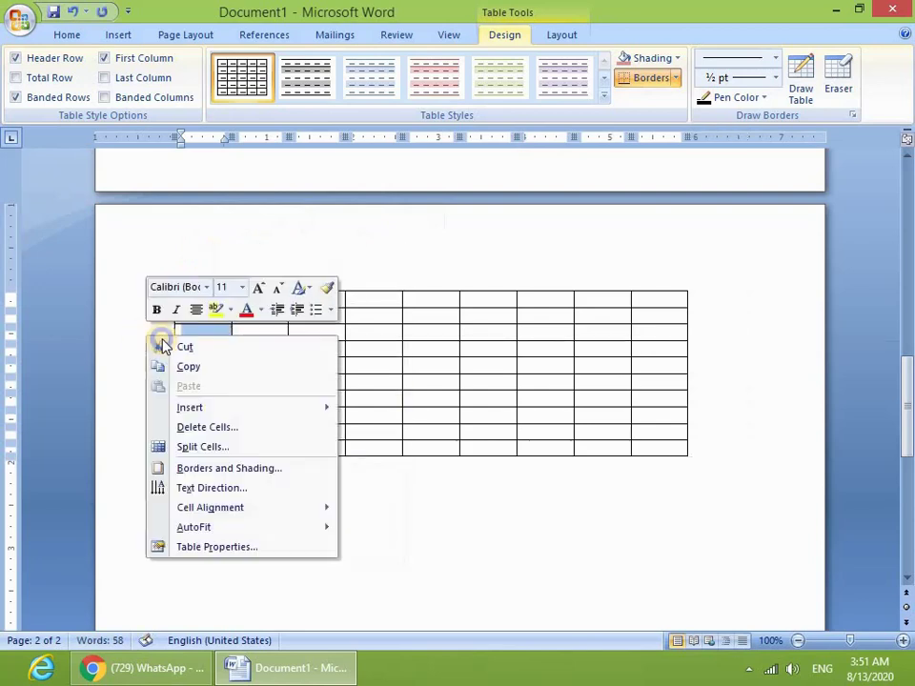
pyautogui.click(226, 429)
pyautogui.click(619, 333)
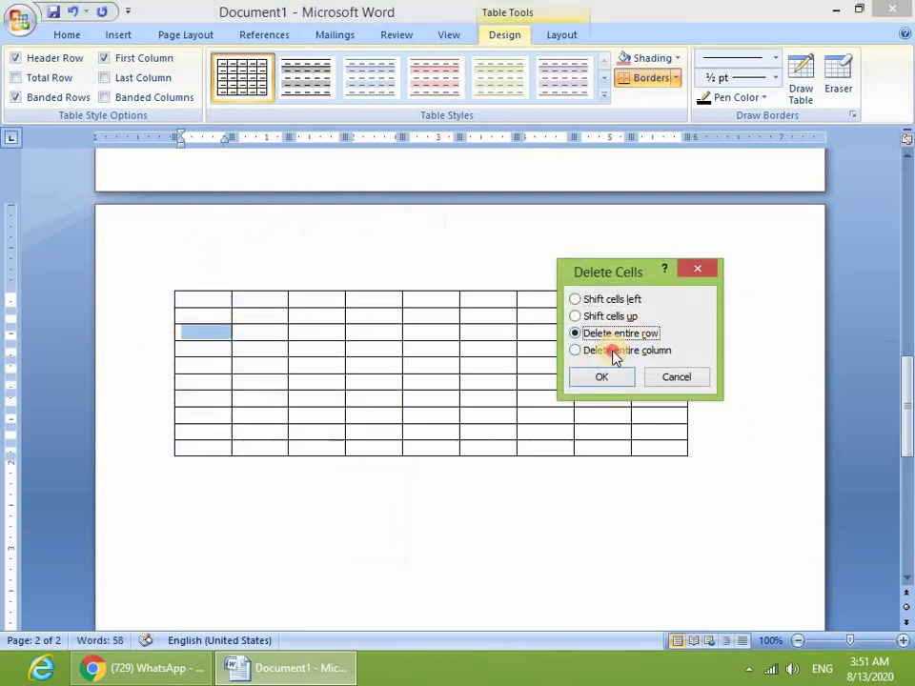
pyautogui.click(598, 316)
pyautogui.click(589, 301)
pyautogui.click(678, 380)
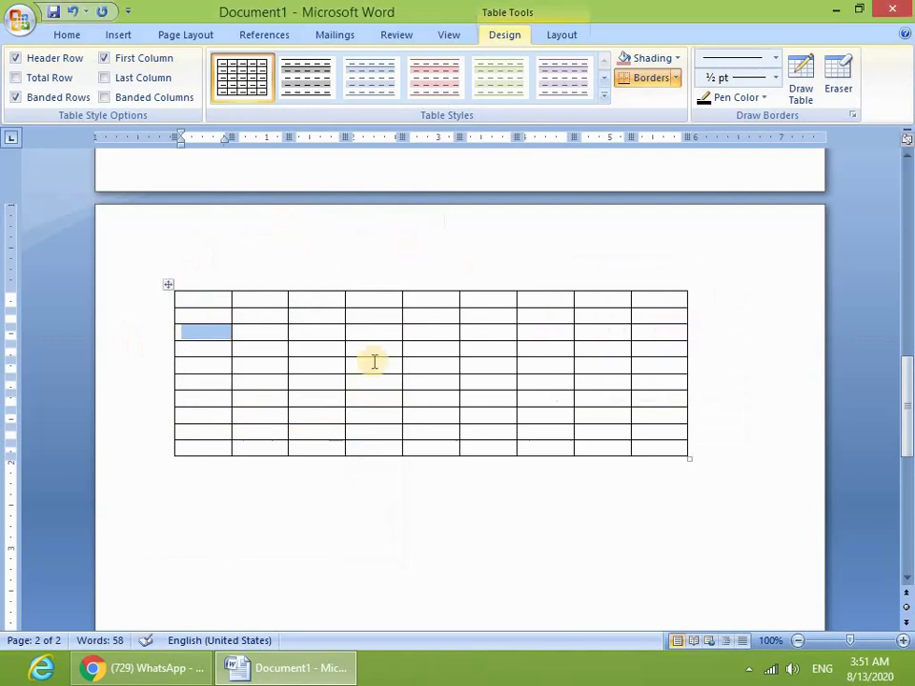
# Enter "dsdf" in the fifth cell of the first row and rotate its text direction to read upward
pyautogui.click(556, 36)
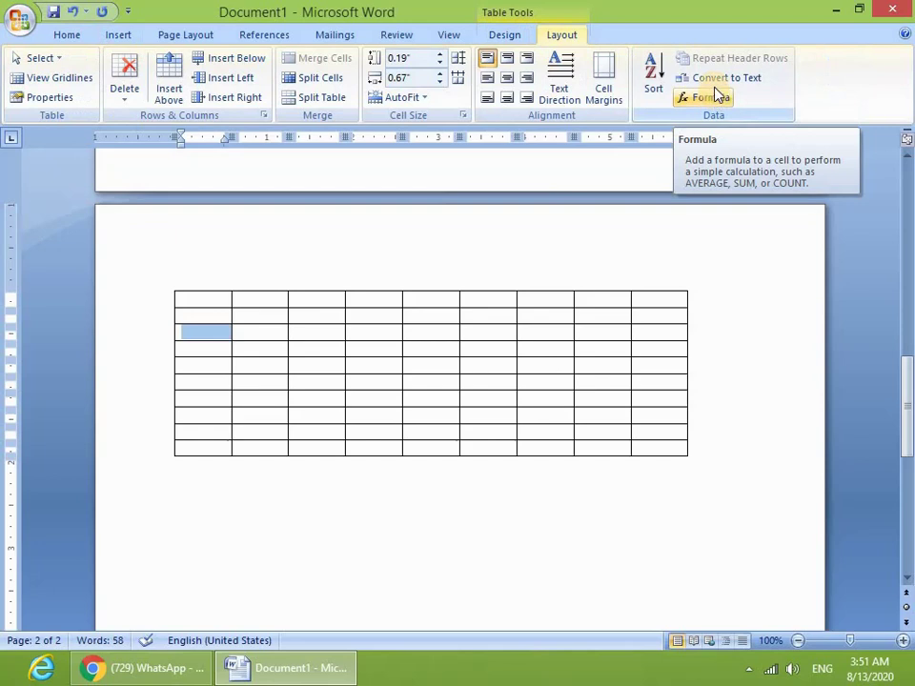
pyautogui.click(433, 302)
pyautogui.write('dsdf')
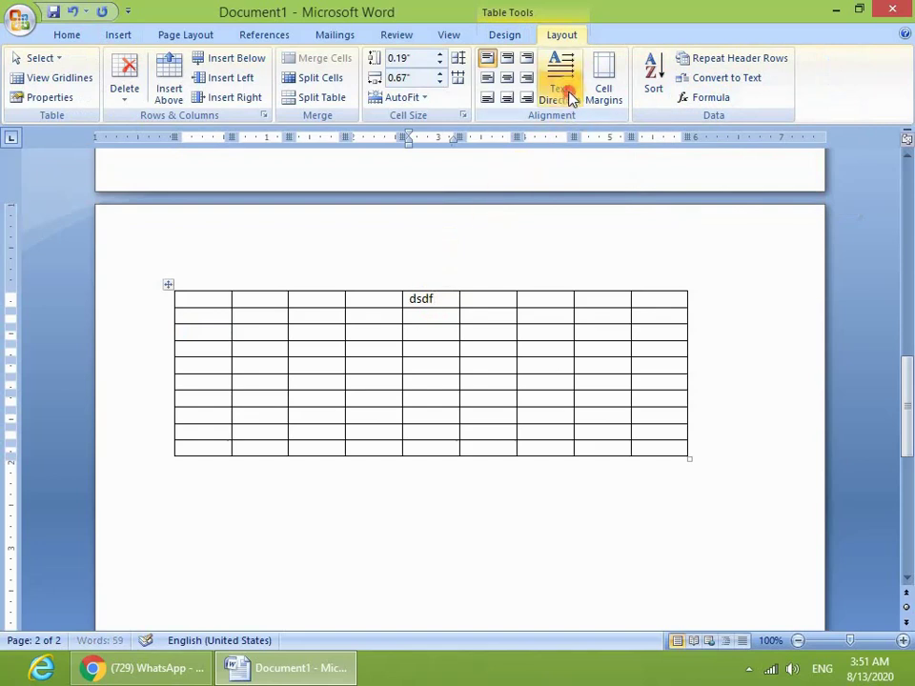
pyautogui.click(566, 93)
pyautogui.click(568, 92)
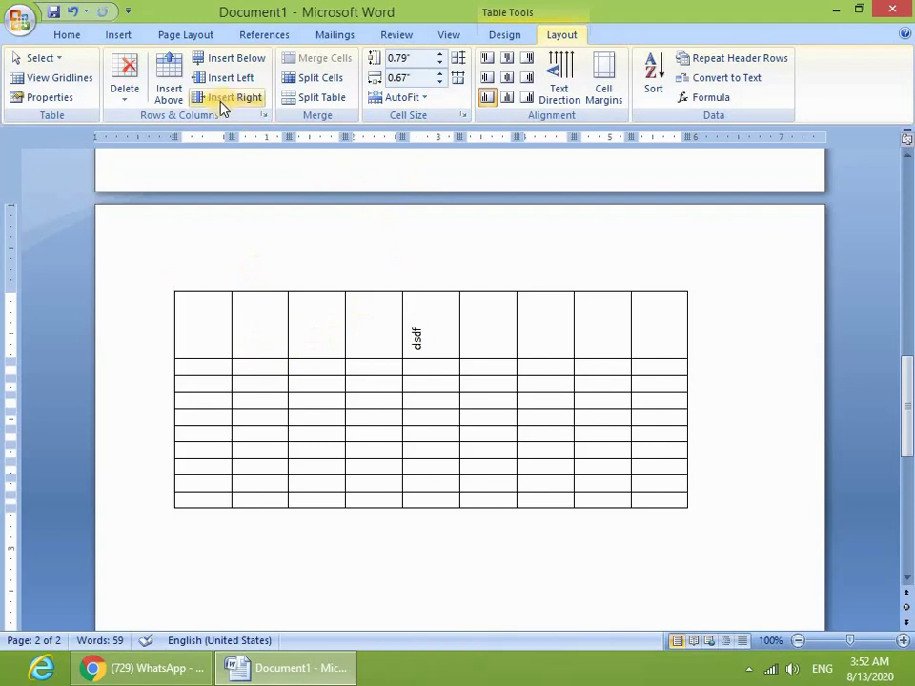
# Split the third cell of the first row into two columns
pyautogui.click(131, 90)
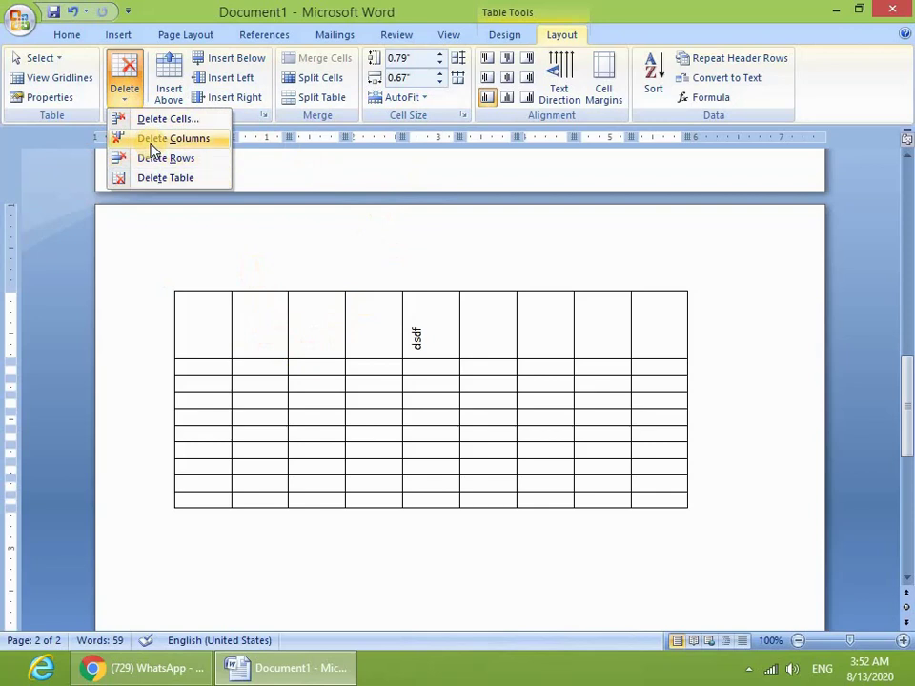
pyautogui.click(421, 509)
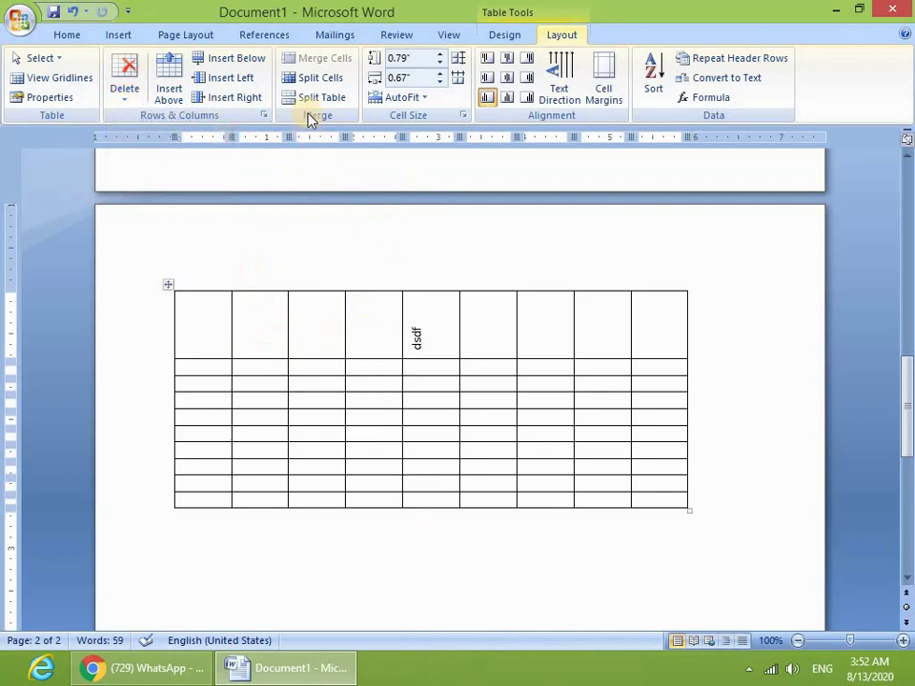
pyautogui.click(302, 320)
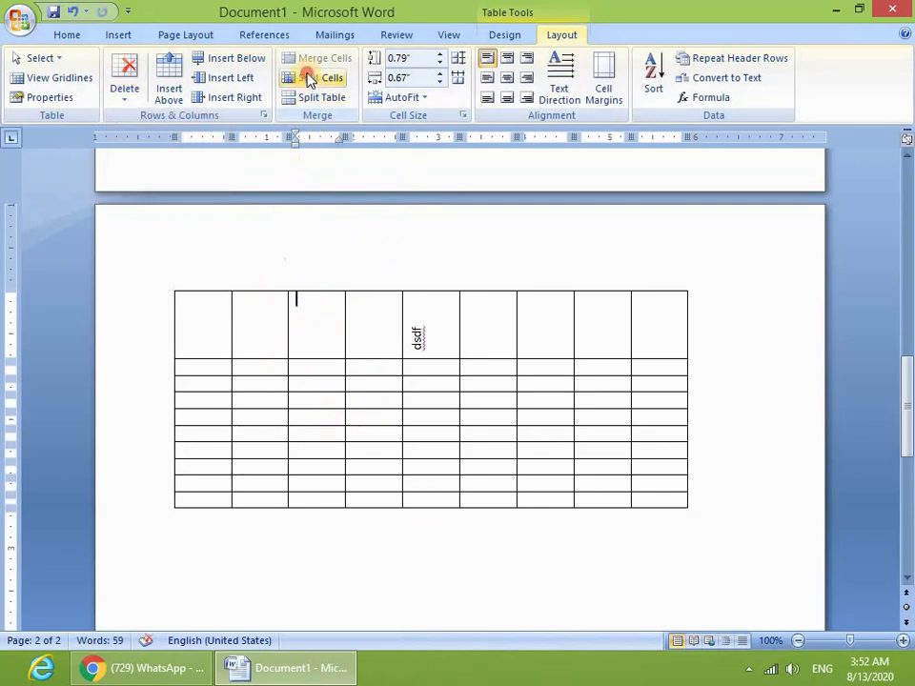
pyautogui.click(310, 78)
pyautogui.click(327, 408)
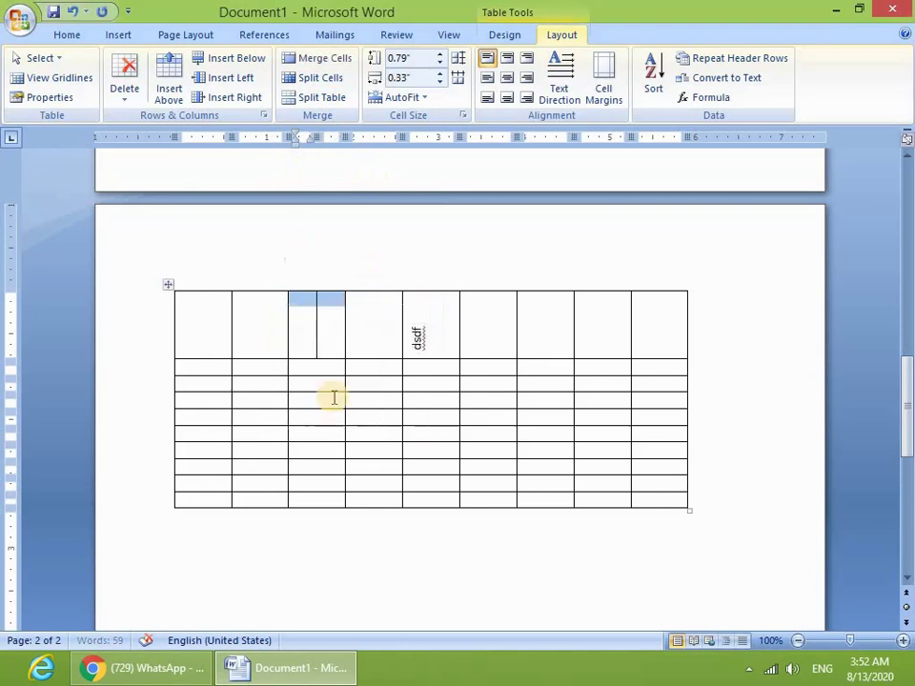
# Split the table into two separate tables just above its fifth row
pyautogui.click(331, 343)
pyautogui.click(379, 483)
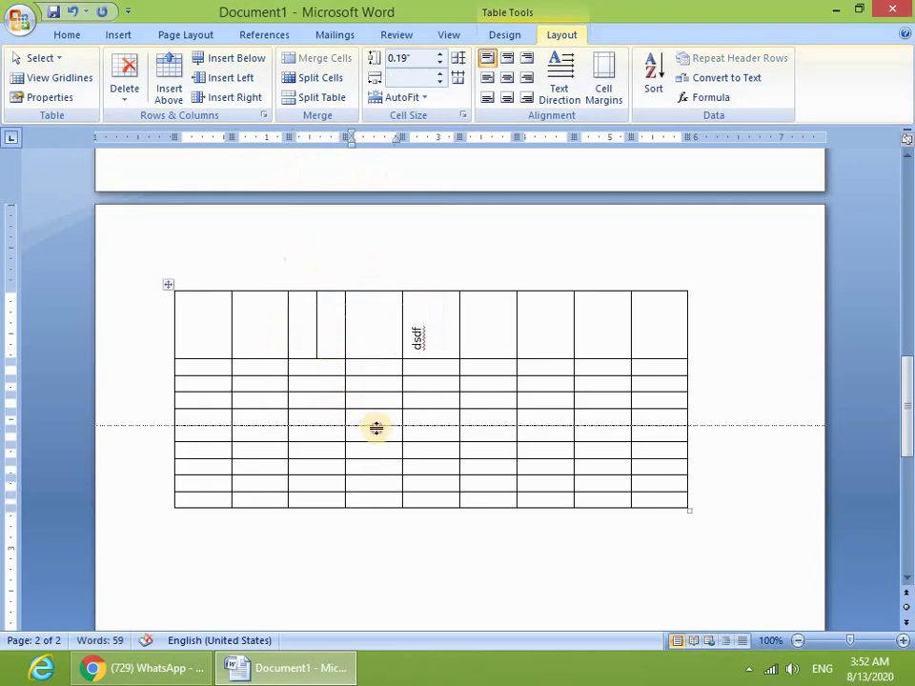
pyautogui.click(384, 401)
pyautogui.click(384, 417)
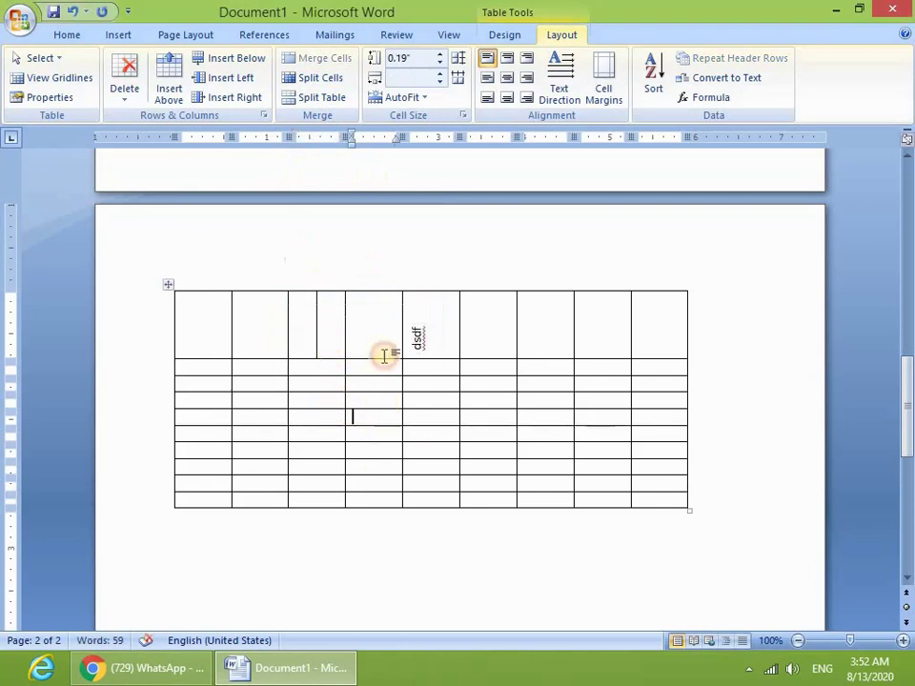
pyautogui.click(324, 98)
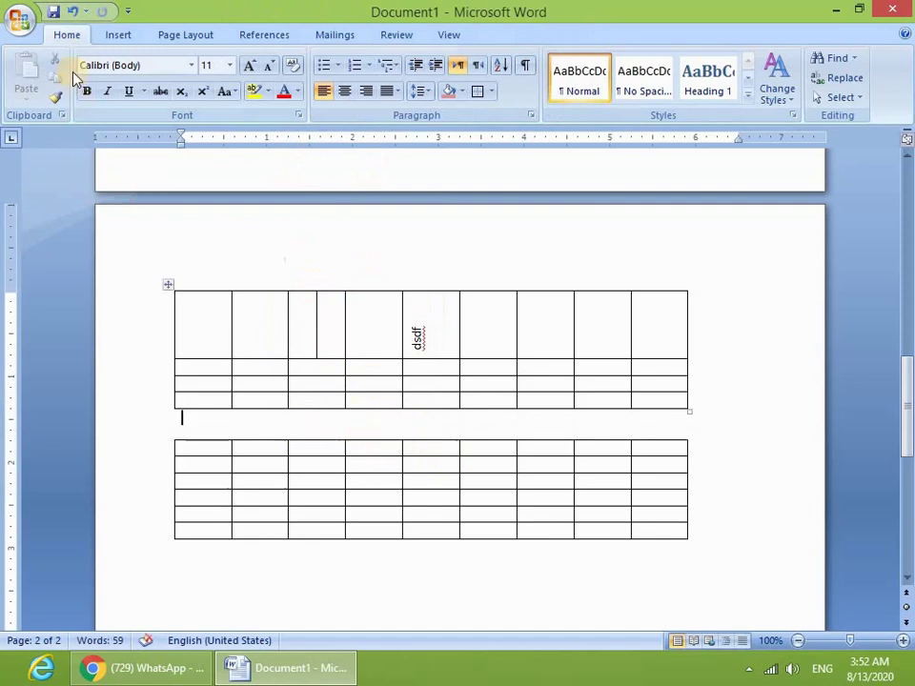
# Look through the options for inserting a table without inserting one
pyautogui.click(118, 34)
pyautogui.click(118, 77)
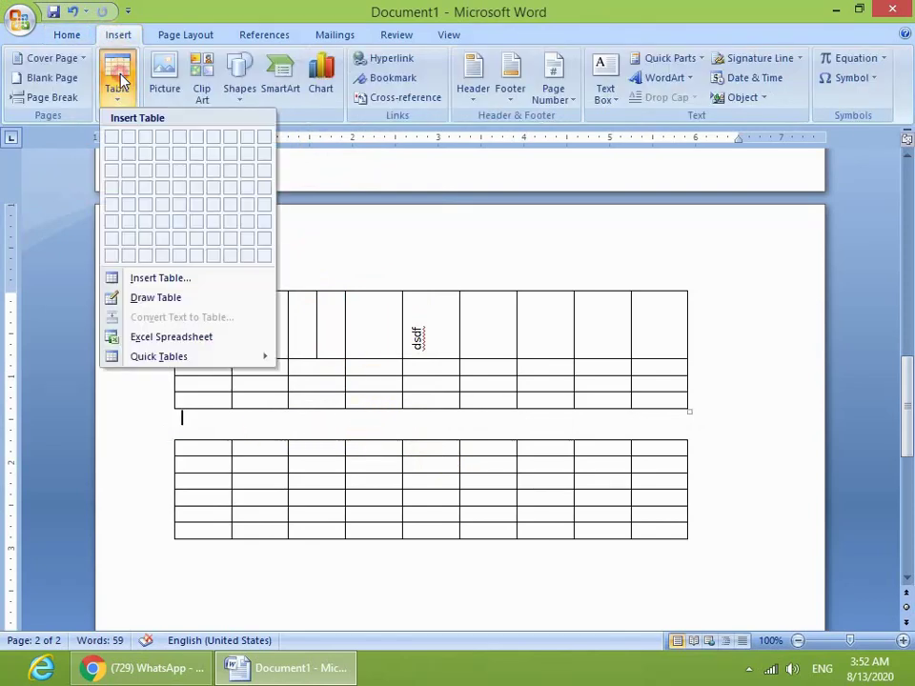
pyautogui.click(118, 81)
pyautogui.click(118, 83)
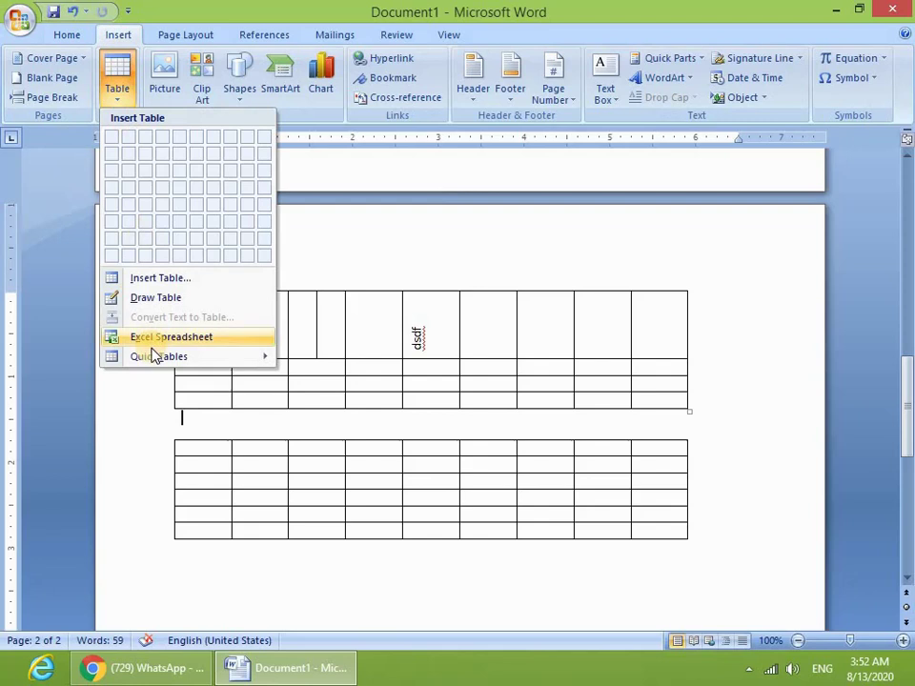
pyautogui.moveTo(153, 352)
pyautogui.click(402, 378)
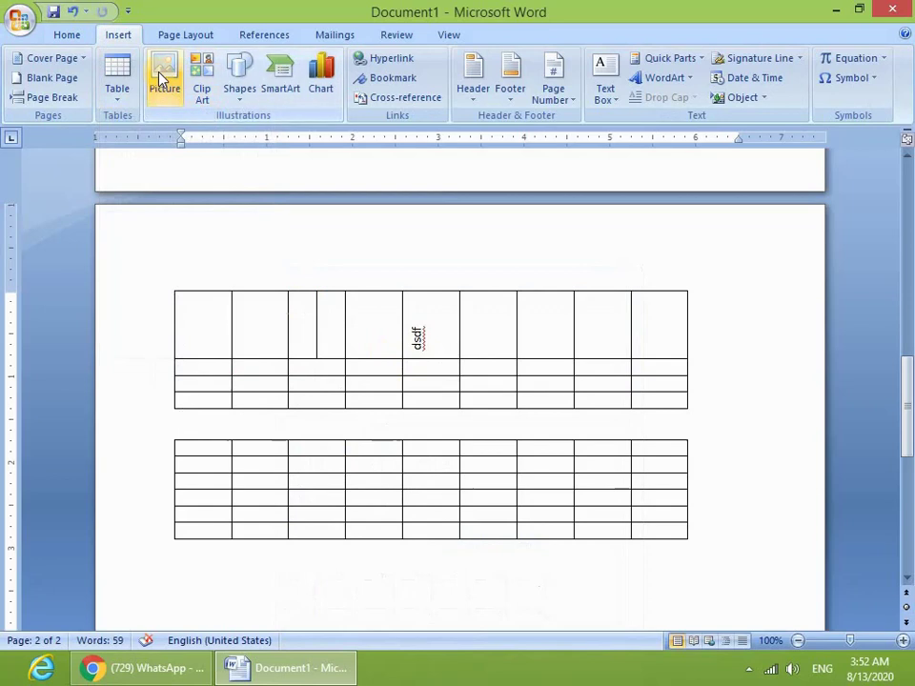
# Insert the picture "quaid e" from the Pictures library, set its text wrapping to In Front of Text, and move it over the tables
pyautogui.click(160, 81)
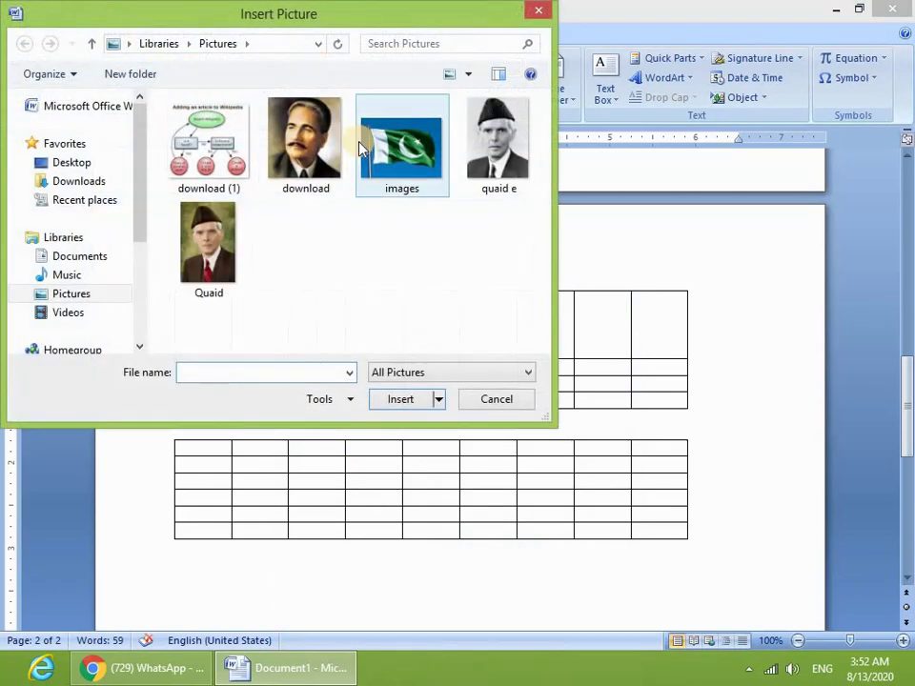
pyautogui.click(497, 142)
pyautogui.click(386, 401)
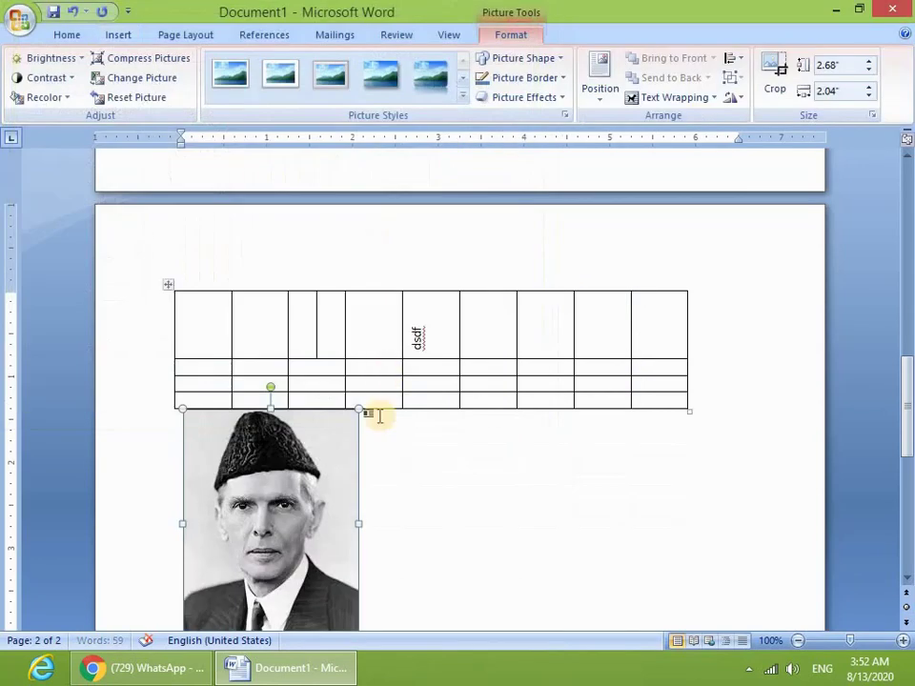
pyautogui.click(688, 98)
pyautogui.click(679, 199)
pyautogui.moveTo(352, 420); pyautogui.dragTo(650, 264)
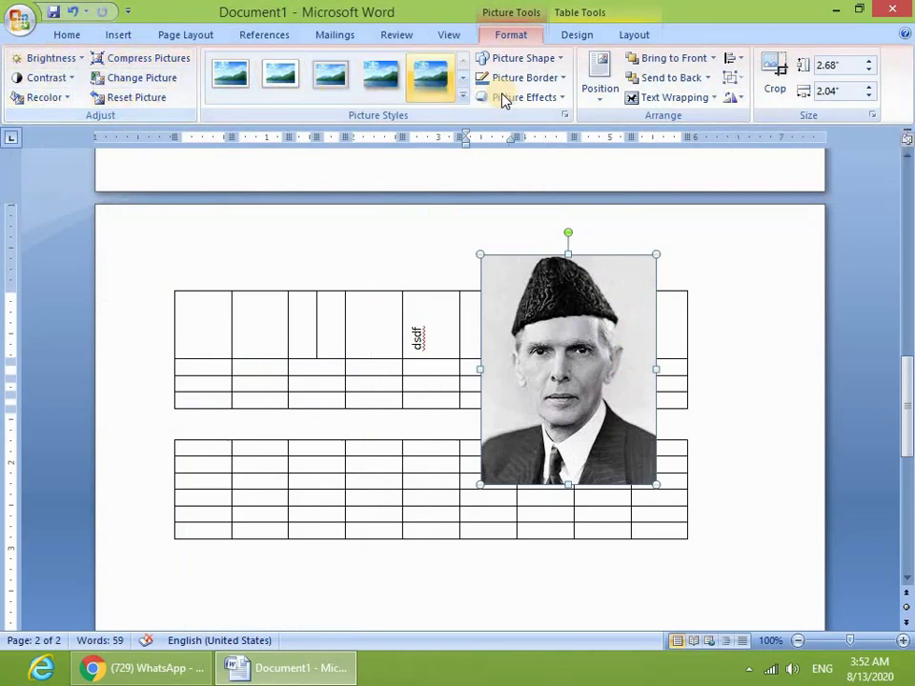
# Give the portrait a red 4½ pt border and move it to the middle of the two tables
pyautogui.click(555, 78)
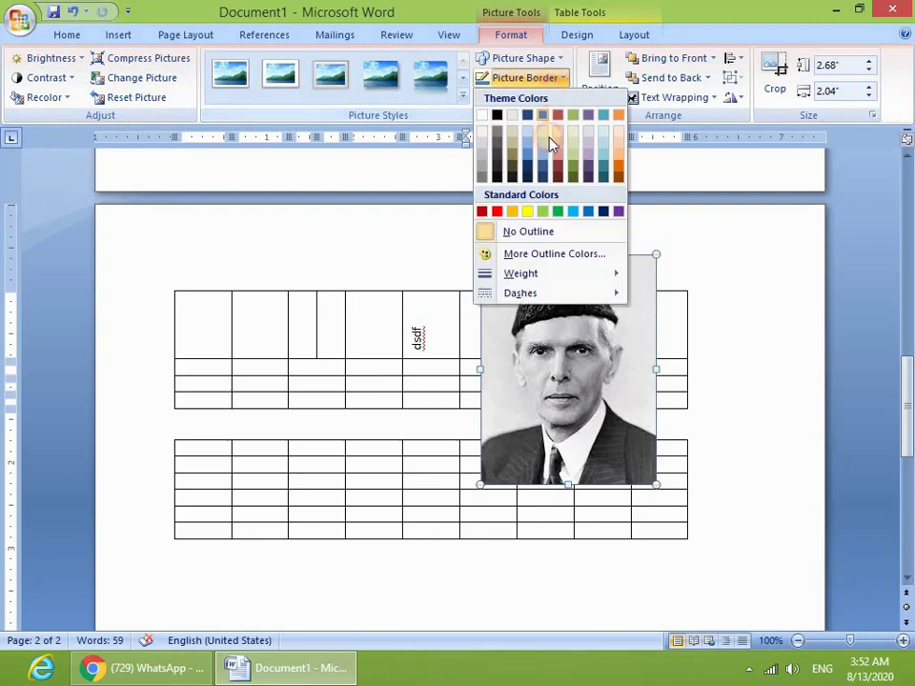
pyautogui.click(590, 214)
pyautogui.click(532, 80)
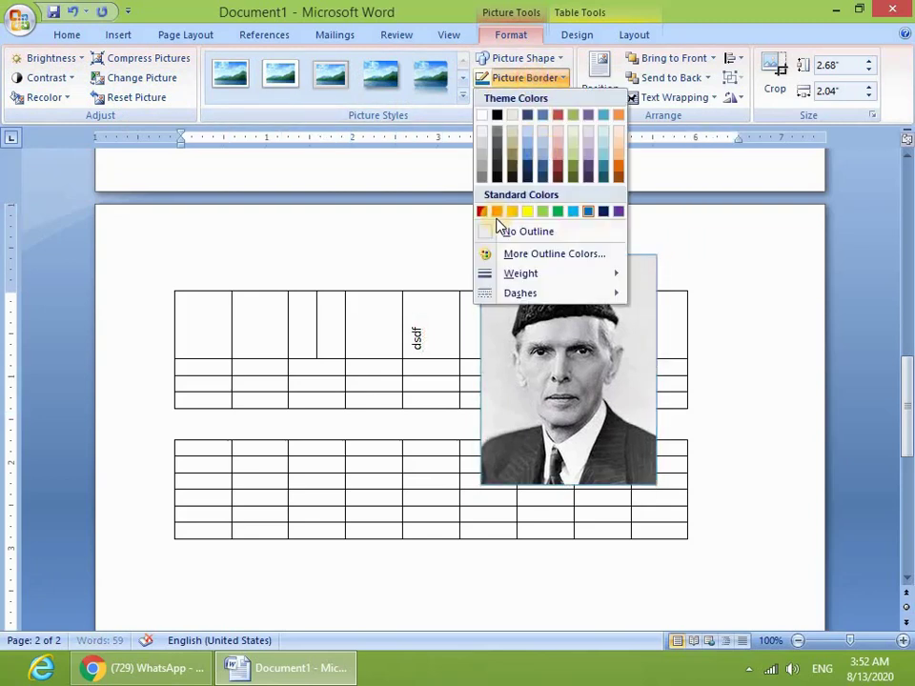
pyautogui.click(547, 107)
pyautogui.click(537, 55)
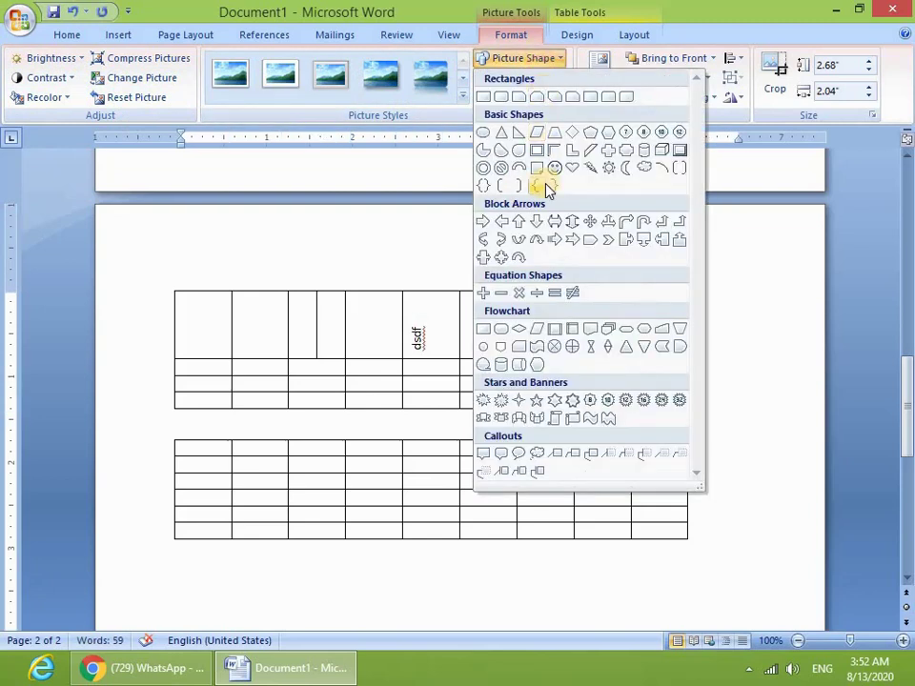
pyautogui.click(518, 58)
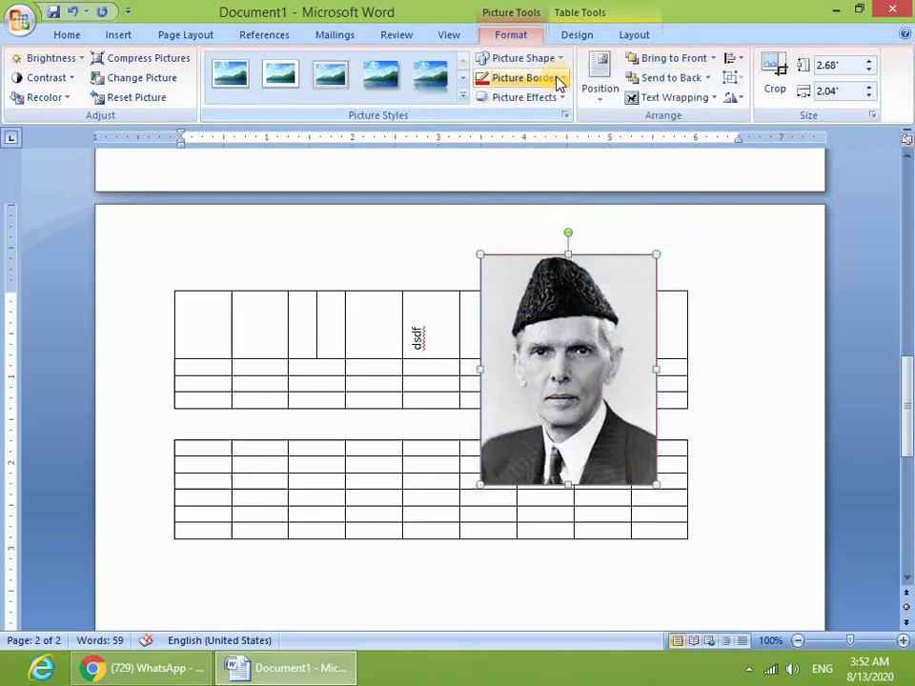
pyautogui.click(556, 78)
pyautogui.moveTo(556, 276)
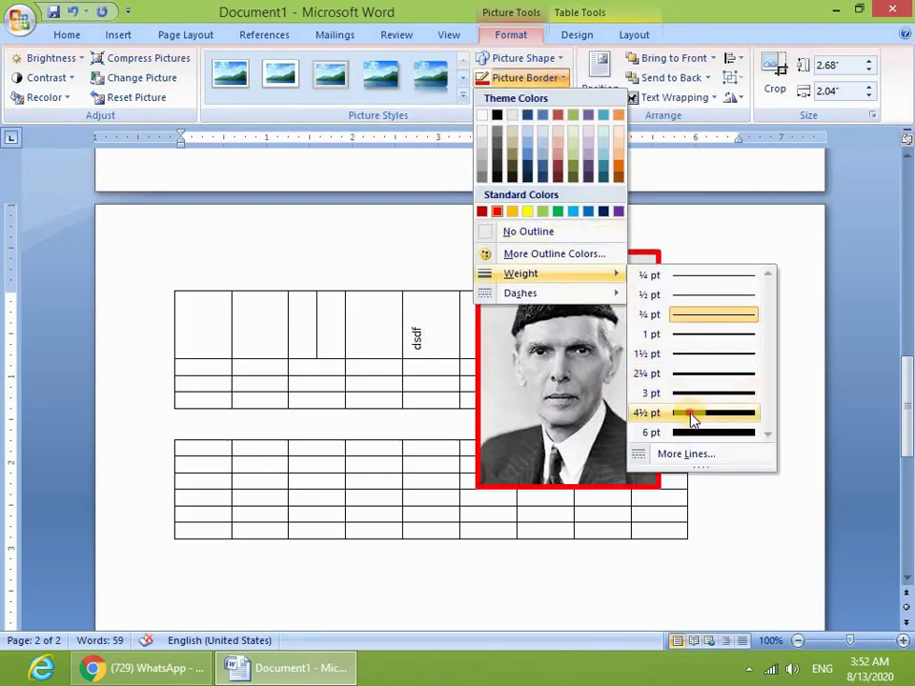
pyautogui.click(690, 412)
pyautogui.moveTo(612, 376); pyautogui.dragTo(493, 376)
# Insert the clip of a woman at a computer from a clip art search for "computer" and apply a black frame picture style
pyautogui.click(127, 33)
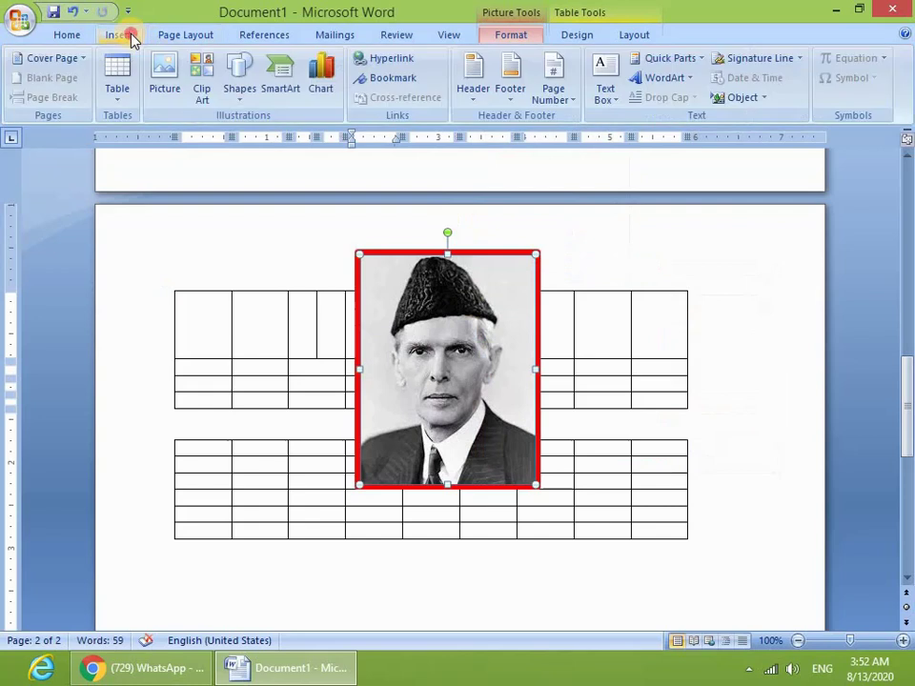
pyautogui.click(206, 84)
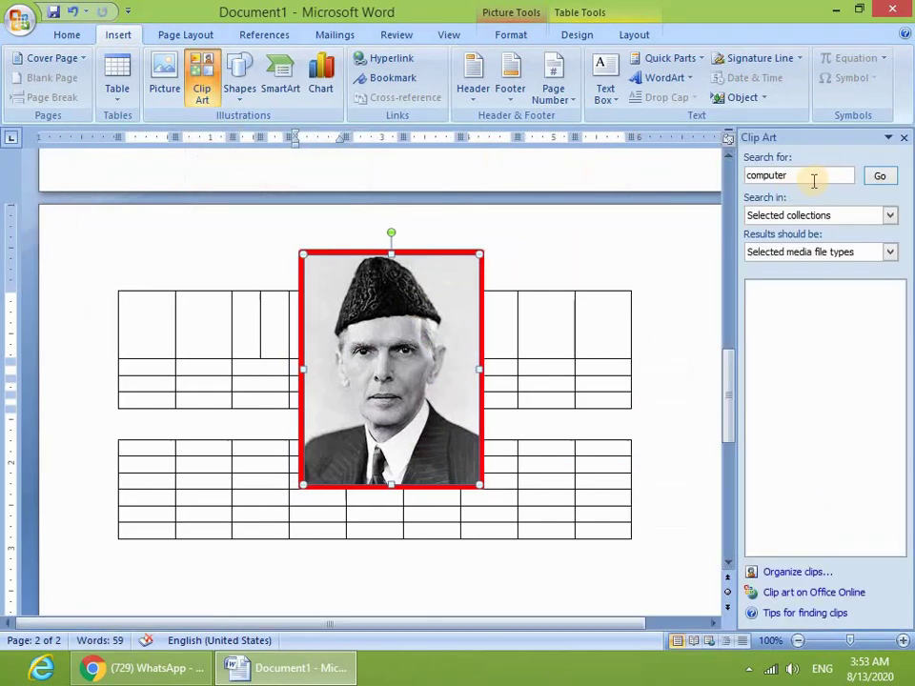
pyautogui.click(880, 175)
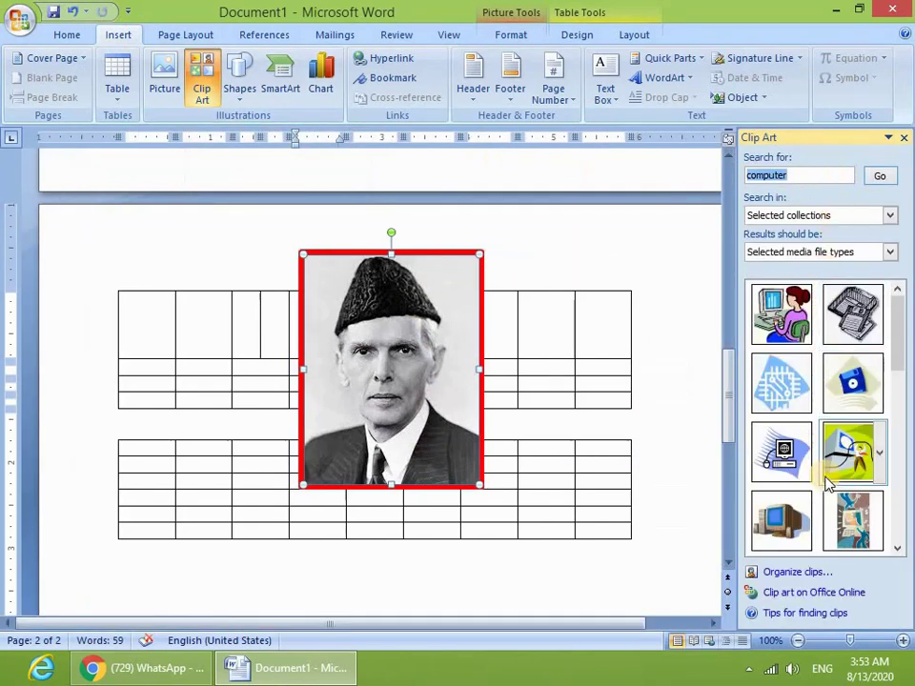
pyautogui.click(778, 387)
pyautogui.click(782, 315)
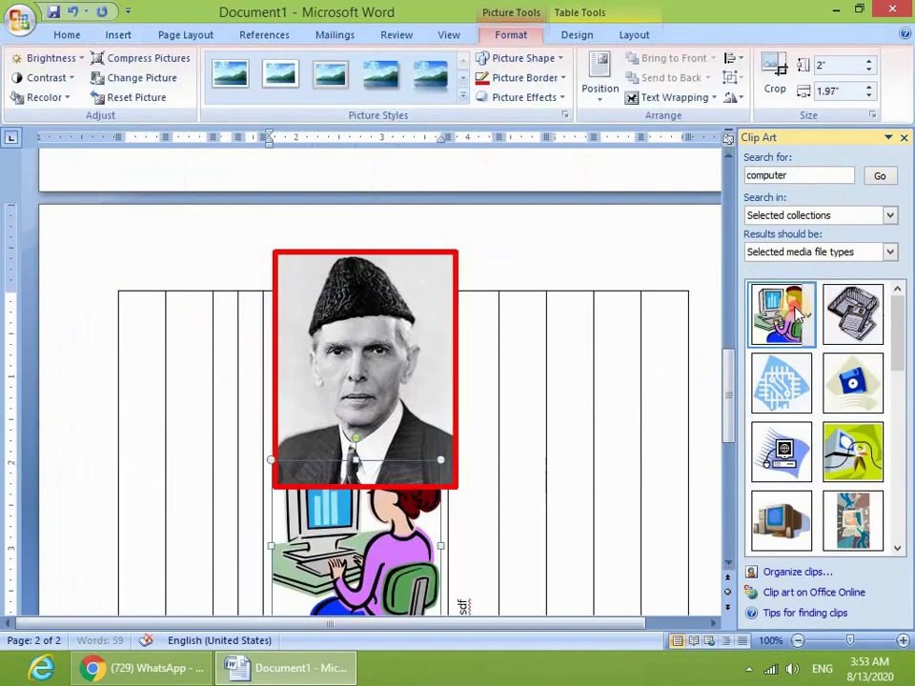
pyautogui.moveTo(334, 492); pyautogui.dragTo(414, 539)
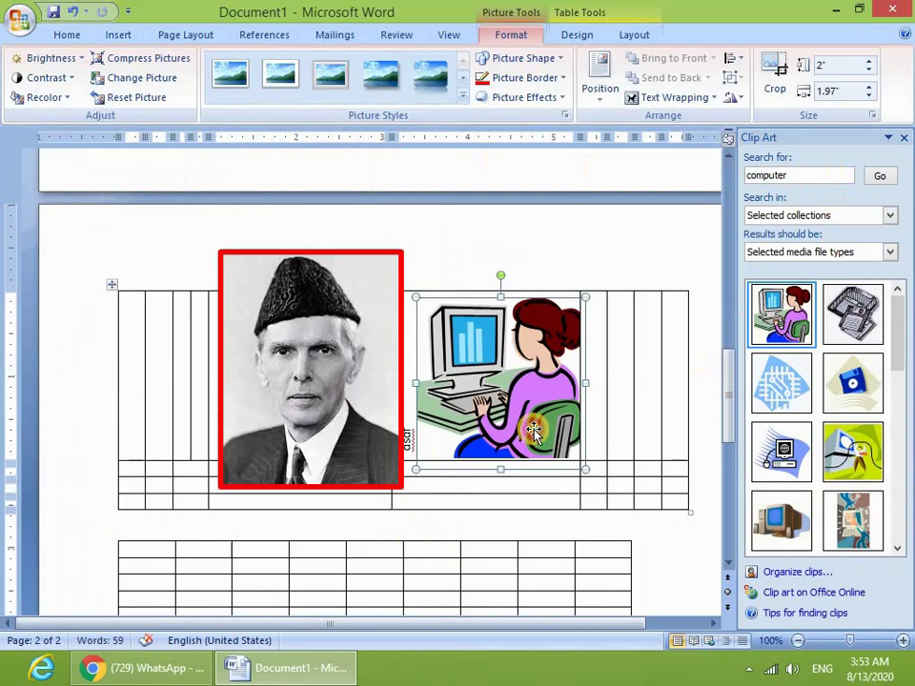
pyautogui.click(463, 97)
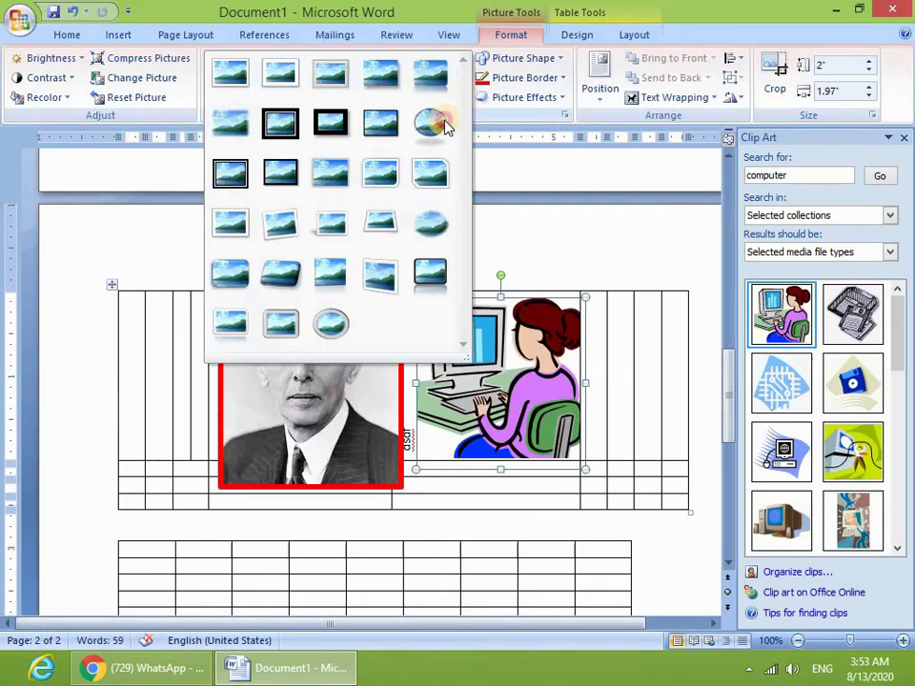
pyautogui.click(282, 183)
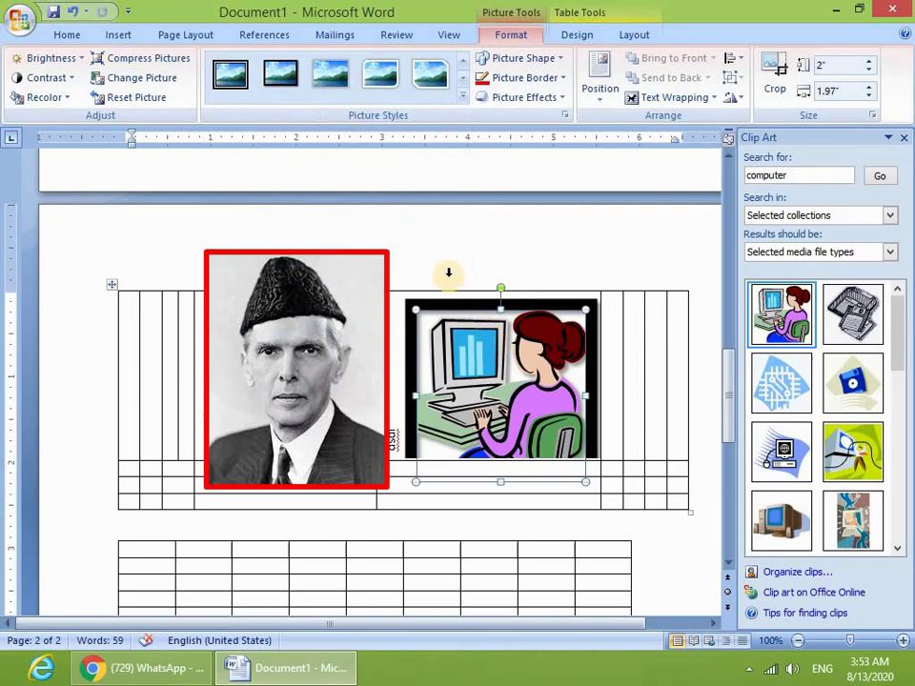
# Delete the entire contents of the document
pyautogui.hotkey('ctrl', 'a')
pyautogui.press('Delete')
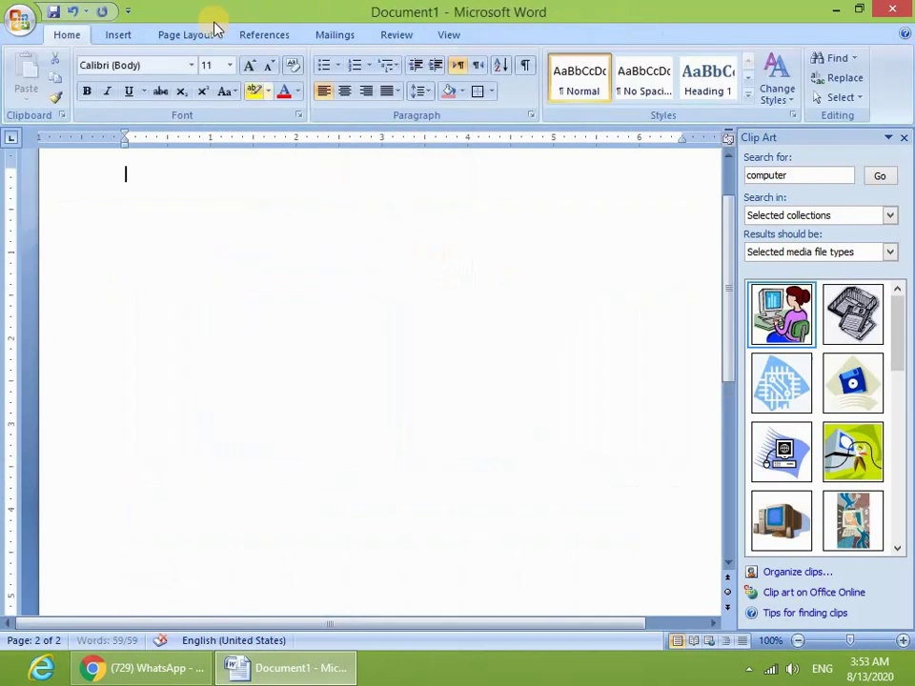
# Draw a smiley face shape about 1.84" high and 1.95" wide and apply the red shape style to it
pyautogui.click(119, 35)
pyautogui.click(246, 100)
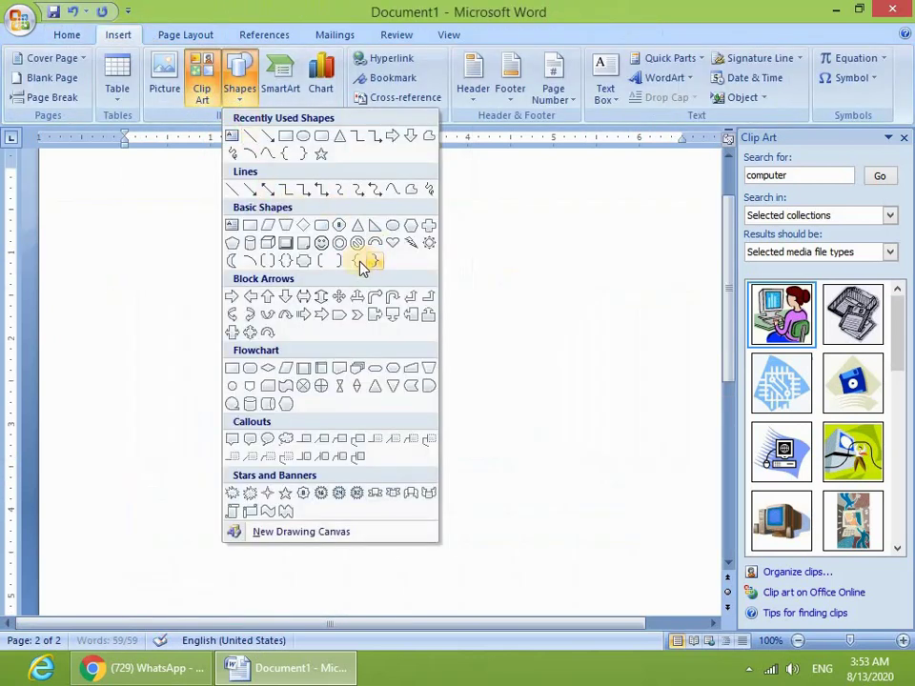
pyautogui.click(321, 243)
pyautogui.moveTo(377, 254); pyautogui.dragTo(545, 414)
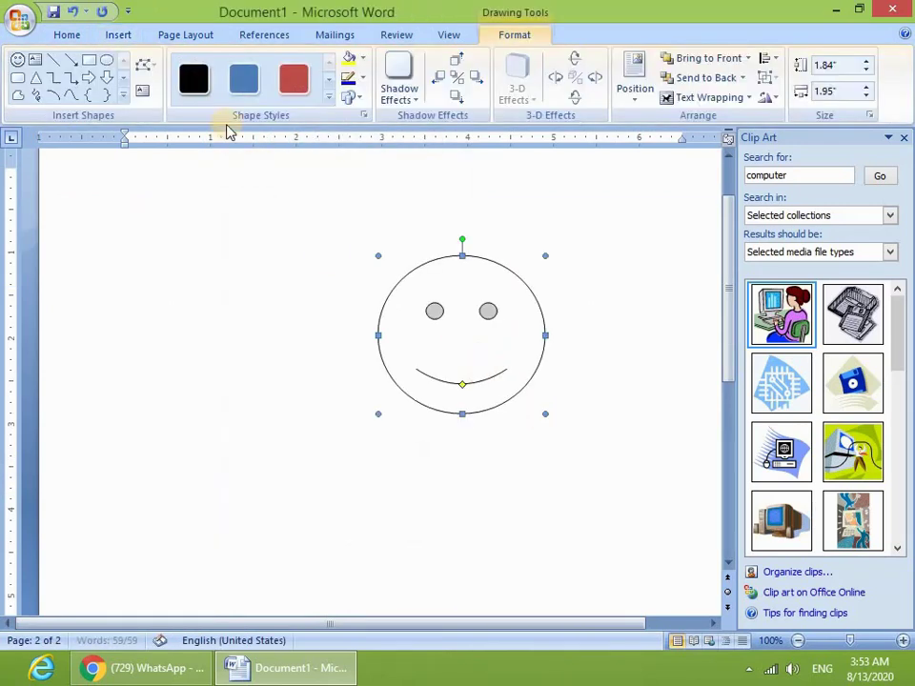
pyautogui.click(313, 89)
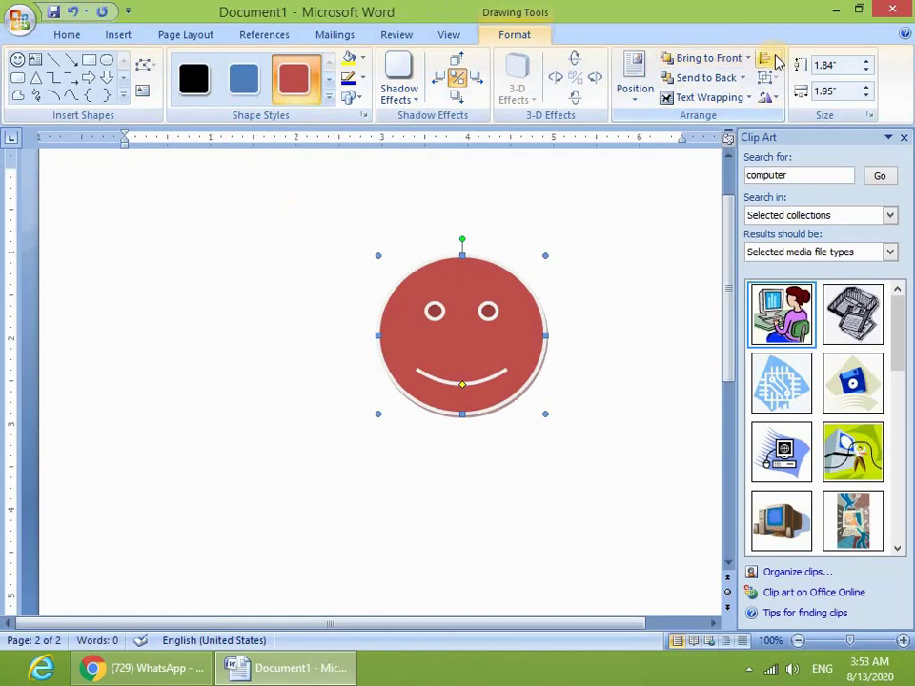
# Delete the smiley face shape and close the Clip Art pane
pyautogui.click(119, 35)
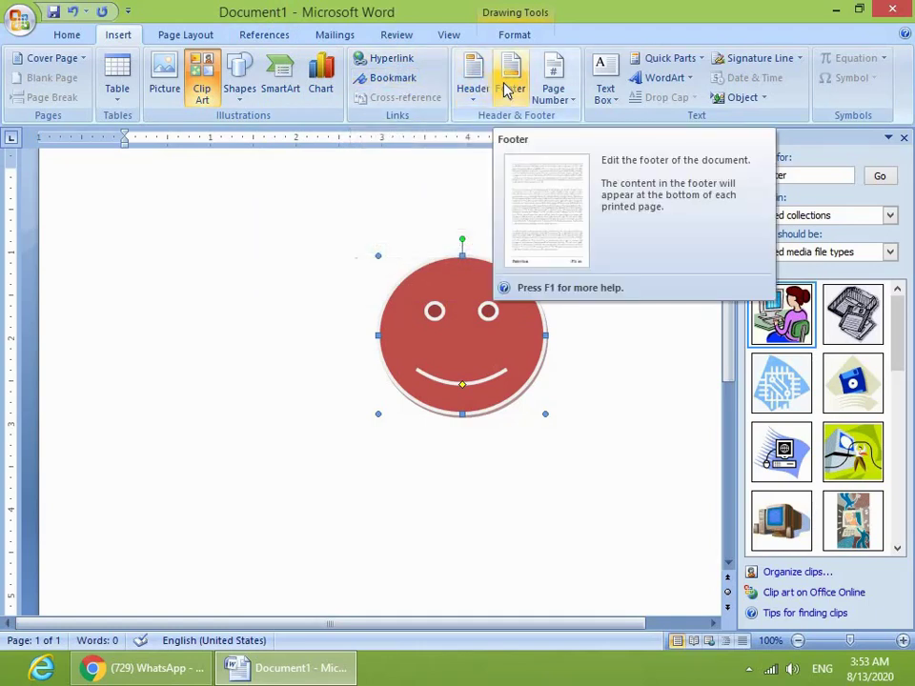
pyautogui.click(452, 273)
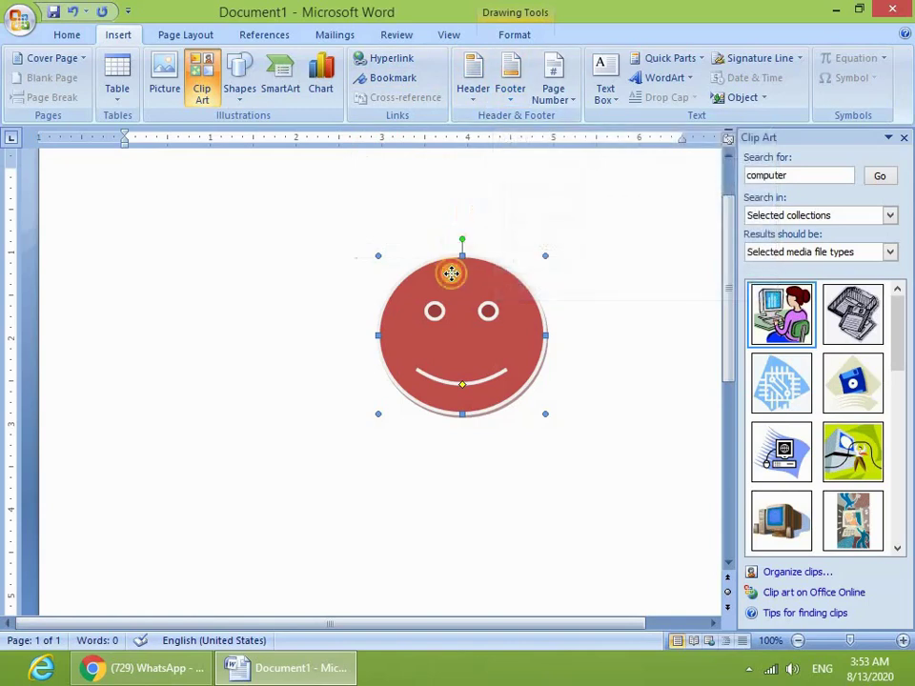
pyautogui.press('Delete')
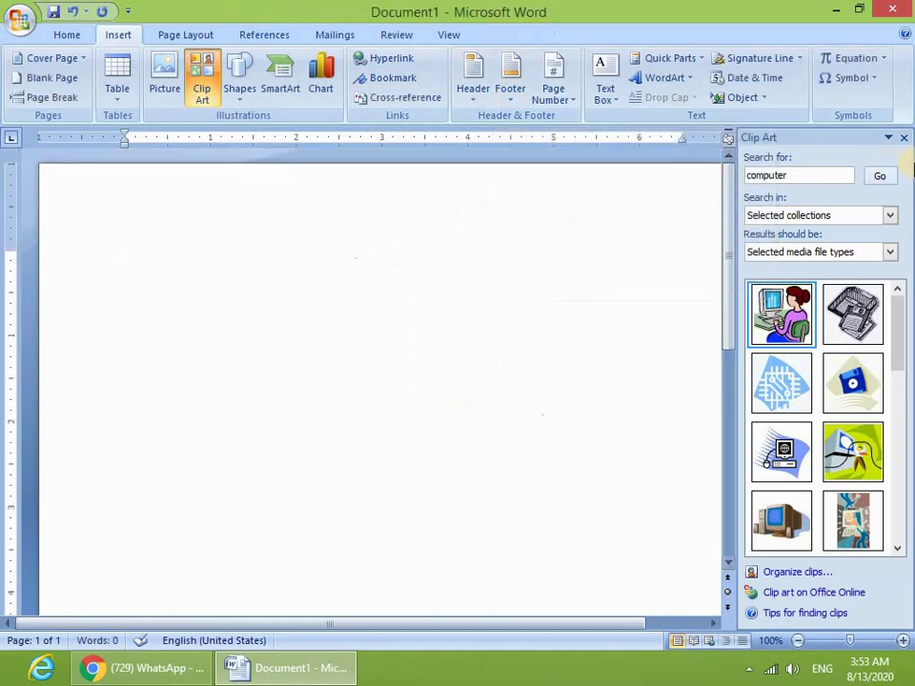
pyautogui.click(904, 139)
# Look at the built-in header designs without adding a header
pyautogui.click(478, 97)
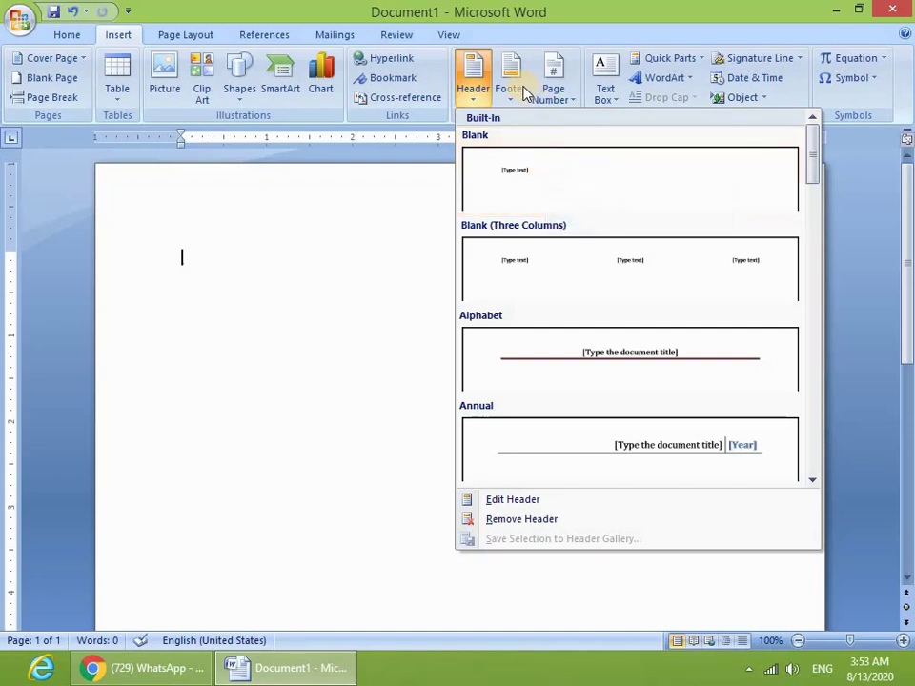
pyautogui.click(314, 301)
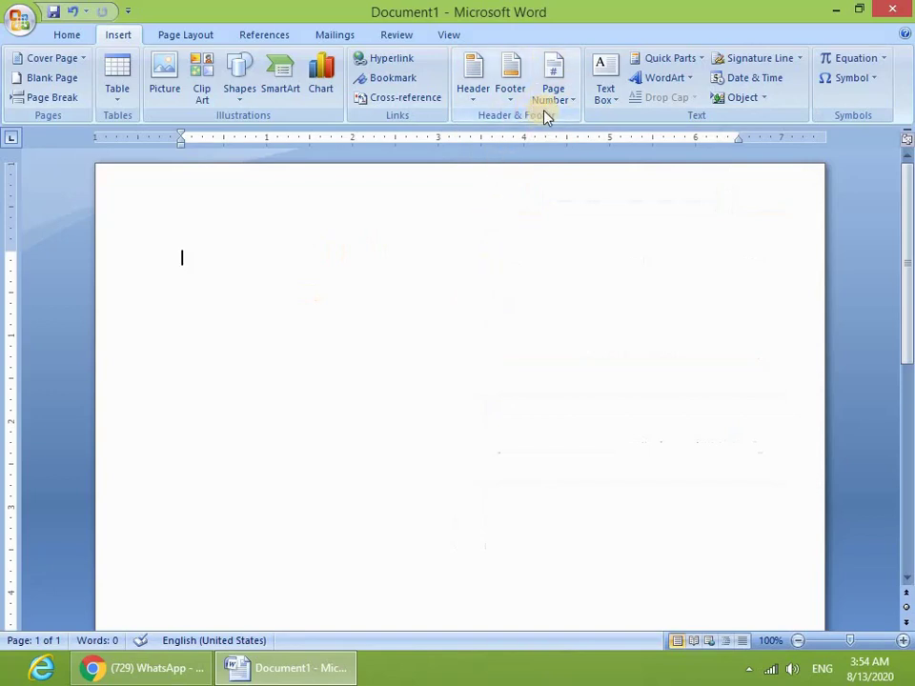
# Draw a text box about 2" high and 1.72" wide in the upper right area of the page
pyautogui.click(608, 96)
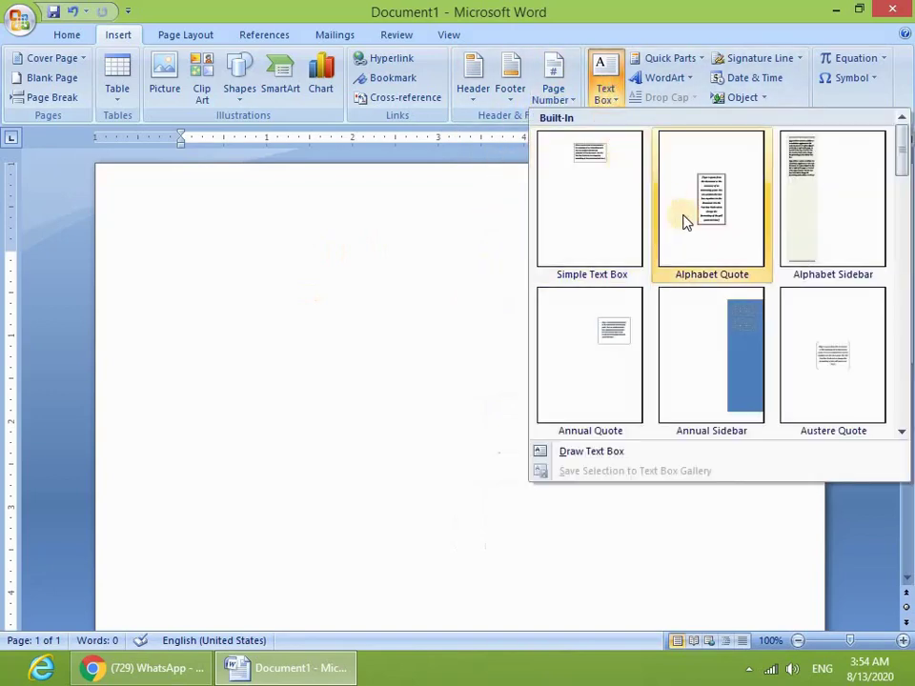
pyautogui.click(582, 453)
pyautogui.moveTo(632, 232)
pyautogui.mouseDown()
pyautogui.moveTo(767, 402)
pyautogui.moveTo(782, 407)
pyautogui.mouseUp()
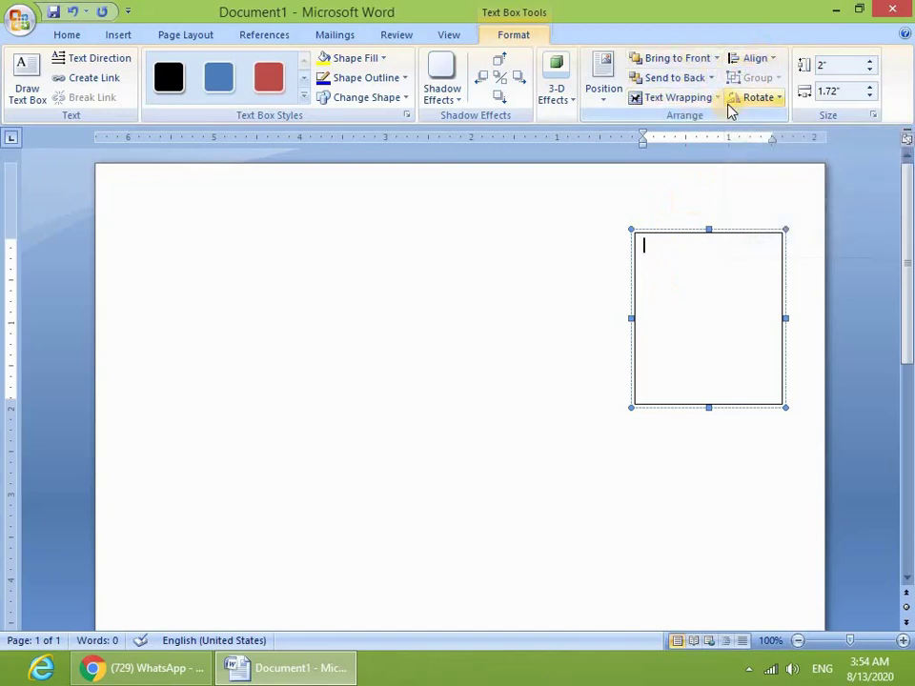
pyautogui.click(301, 244)
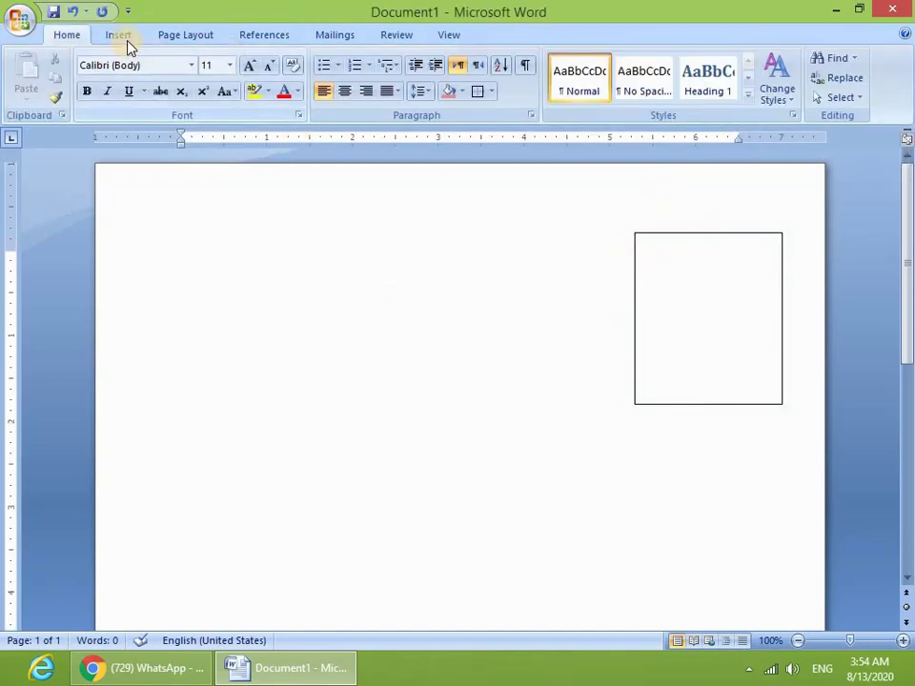
# View the Quick Parts gallery and its options without inserting an entry
pyautogui.click(120, 36)
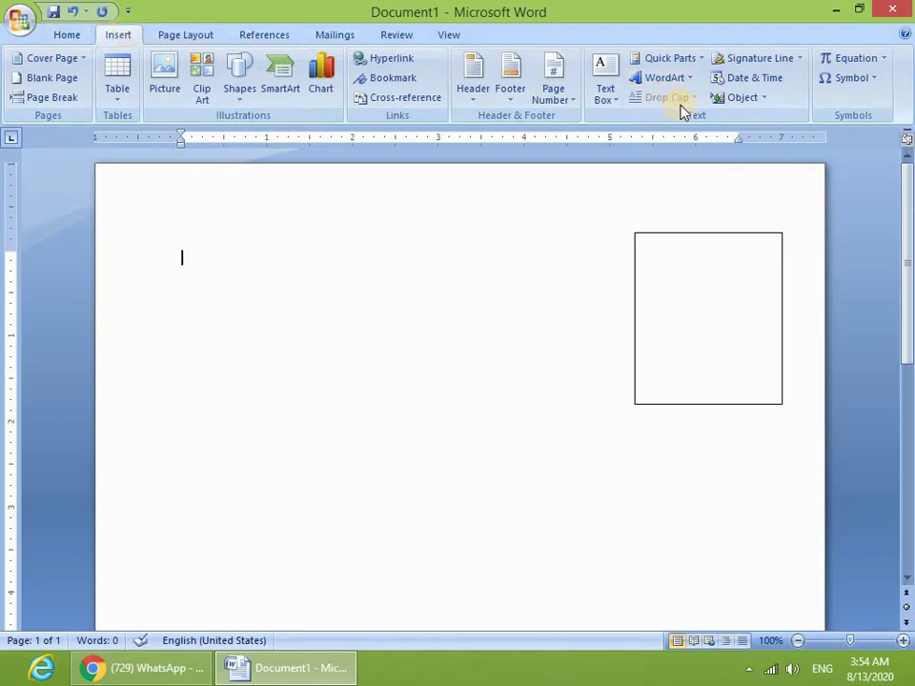
pyautogui.click(665, 58)
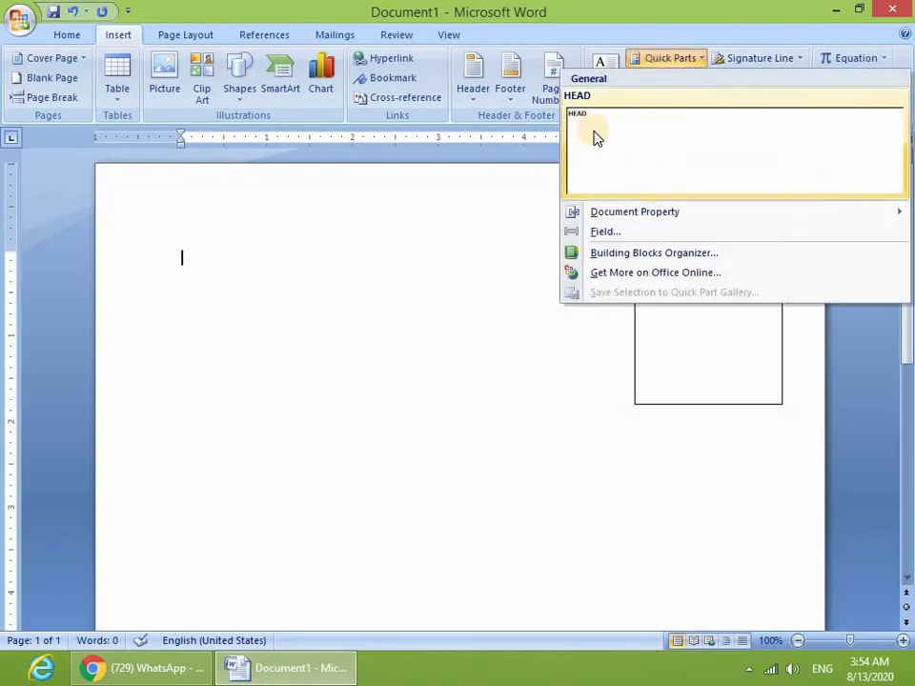
pyautogui.click(513, 452)
# Delete the empty text box from the page
pyautogui.click(647, 364)
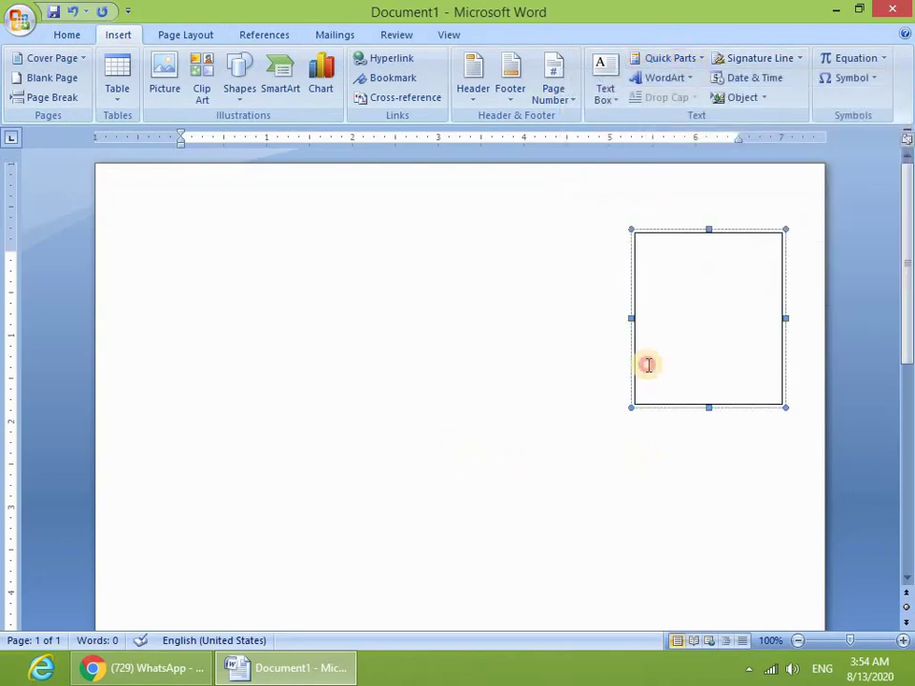
pyautogui.click(648, 232)
pyautogui.press('Delete')
# Generate one paragraph of sample text on the blank page with the formula =rand(1)
pyautogui.click(509, 237)
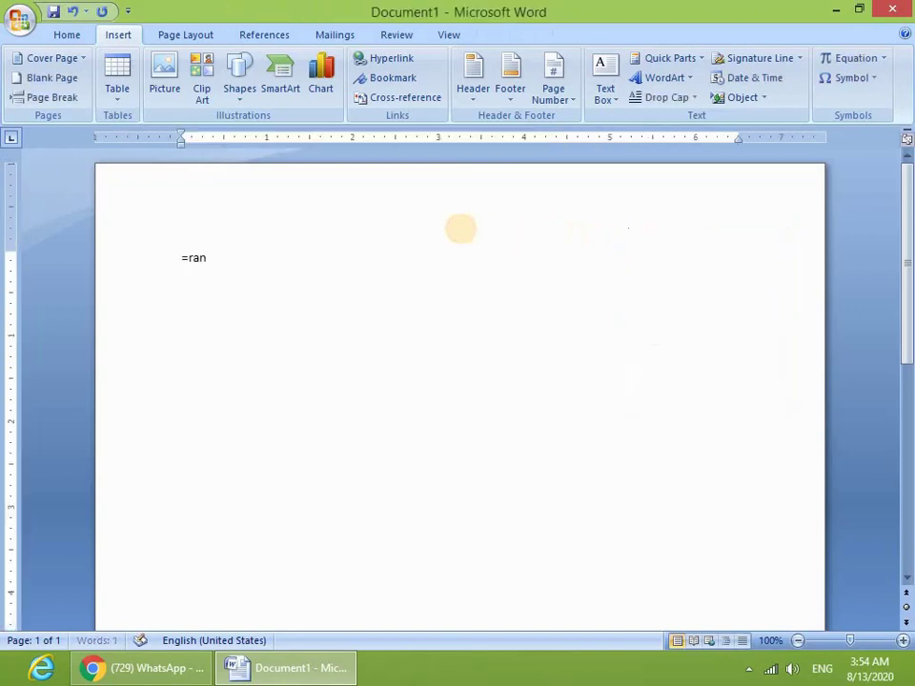
pyautogui.write('=rand(1)')
pyautogui.press('Return')
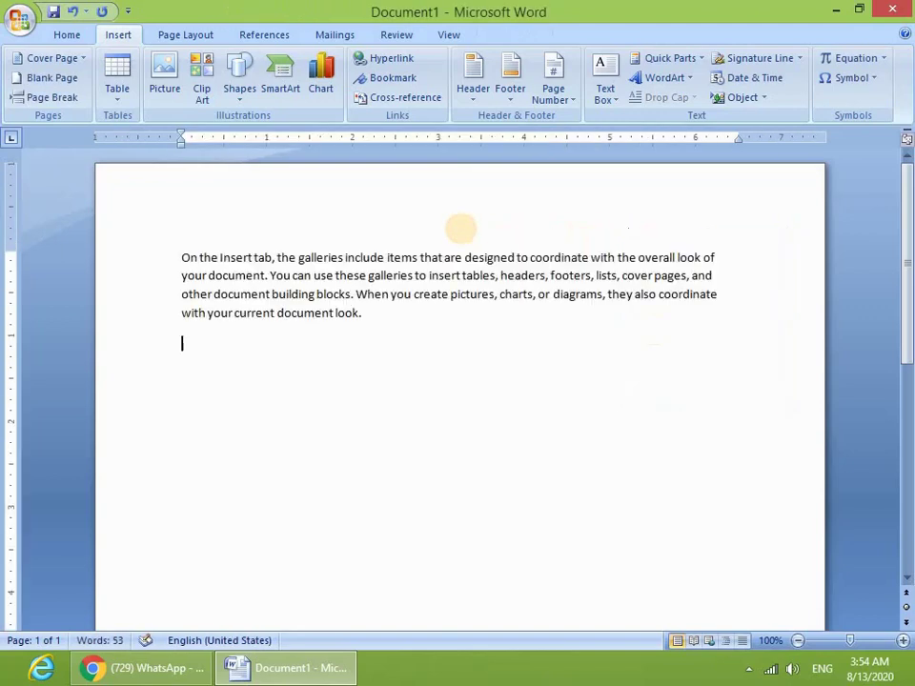
# Save the generated paragraph to the Quick Part Gallery in the General category, using a person's first name as its name
pyautogui.moveTo(494, 399); pyautogui.dragTo(838, 196)
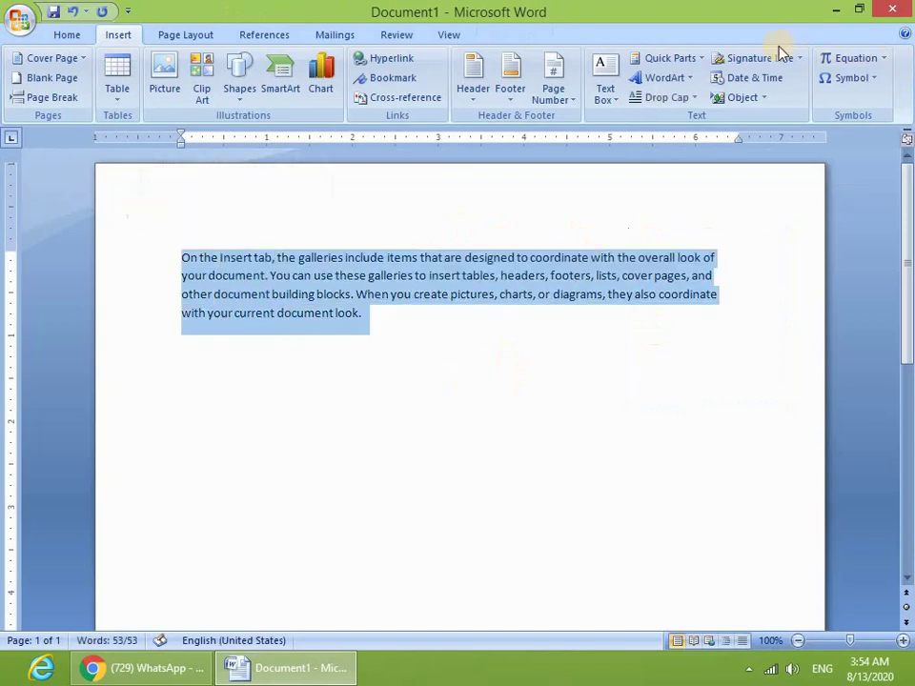
pyautogui.click(680, 57)
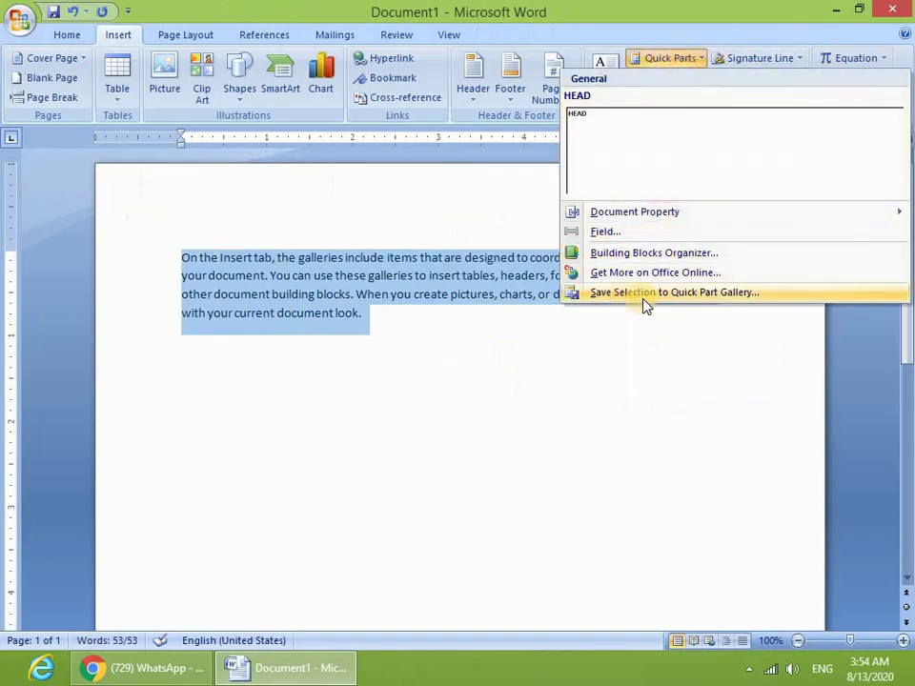
pyautogui.click(675, 294)
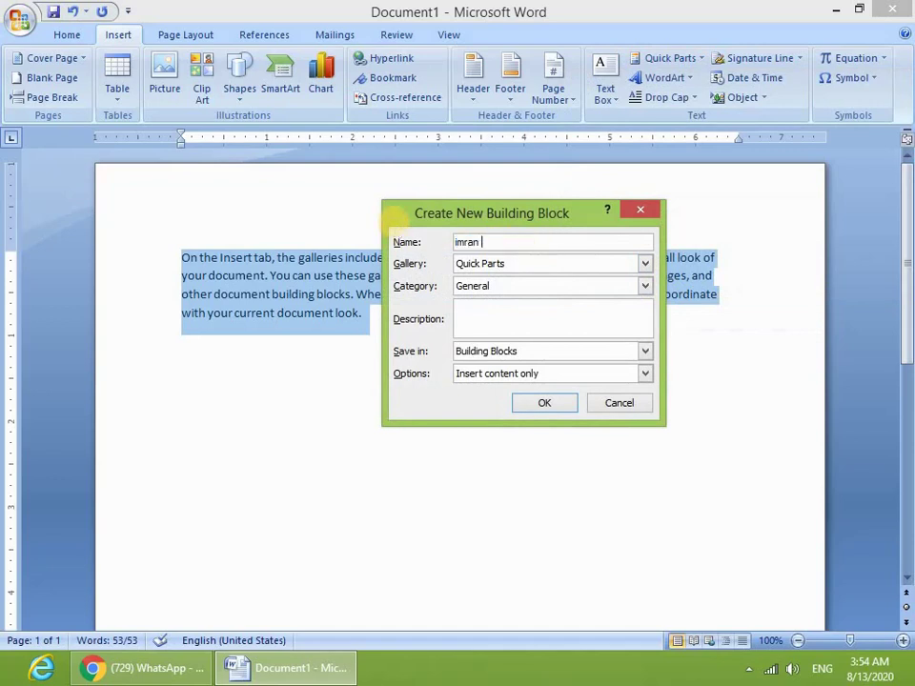
pyautogui.click(549, 406)
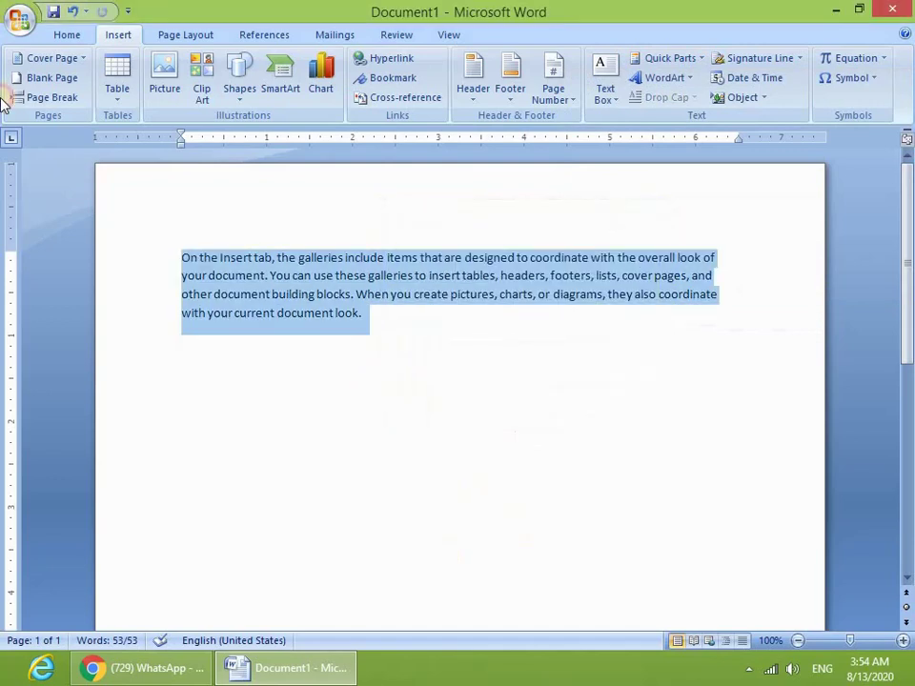
# Replace the paragraph with short filler lines (Gd, D, Gad, A, Ad) and insert the saved Quick Part paragraph below them
pyautogui.press('Delete')
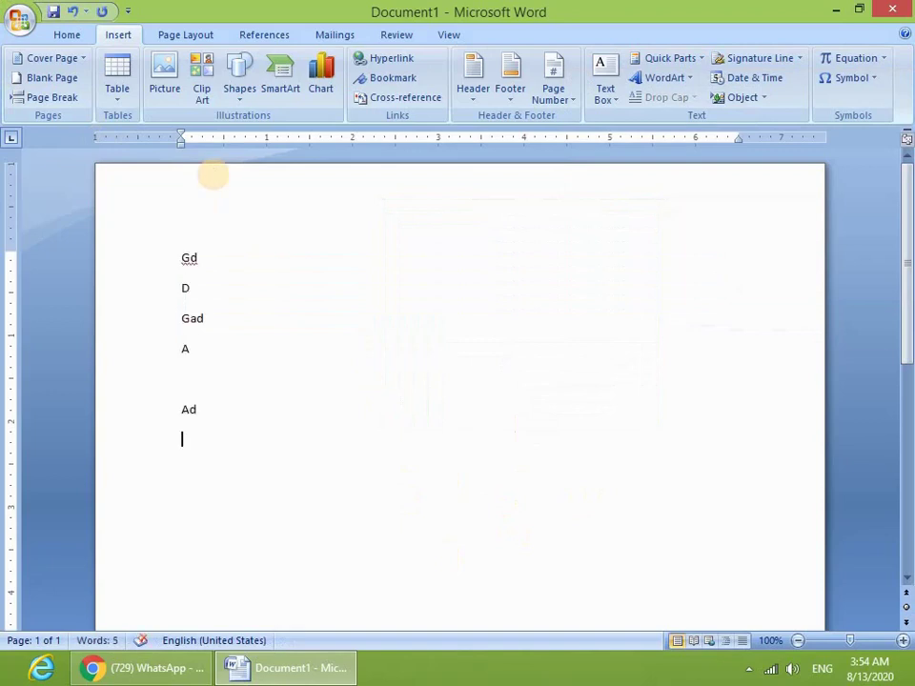
pyautogui.click(693, 60)
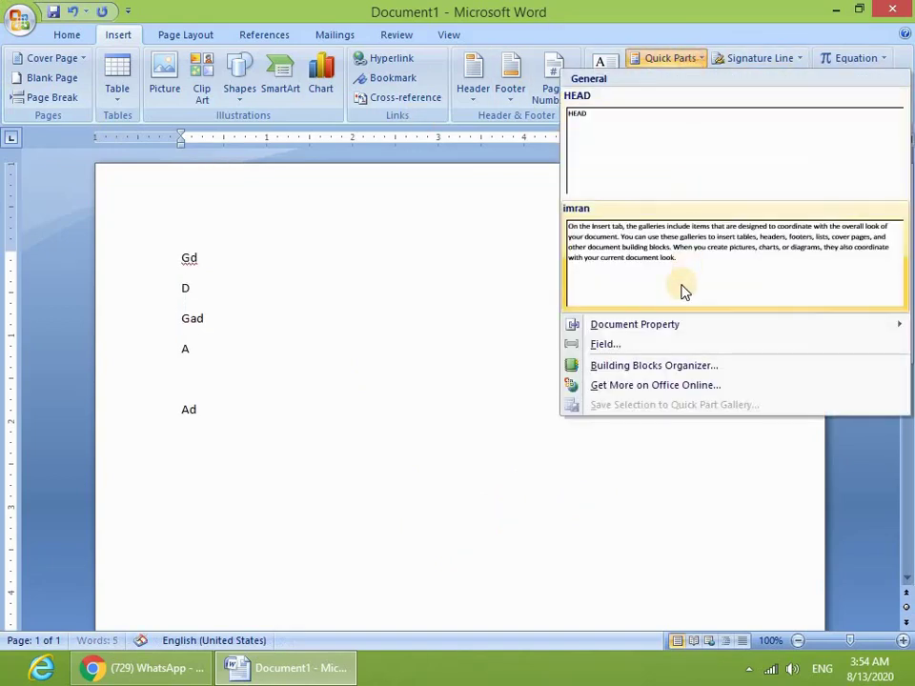
pyautogui.click(664, 275)
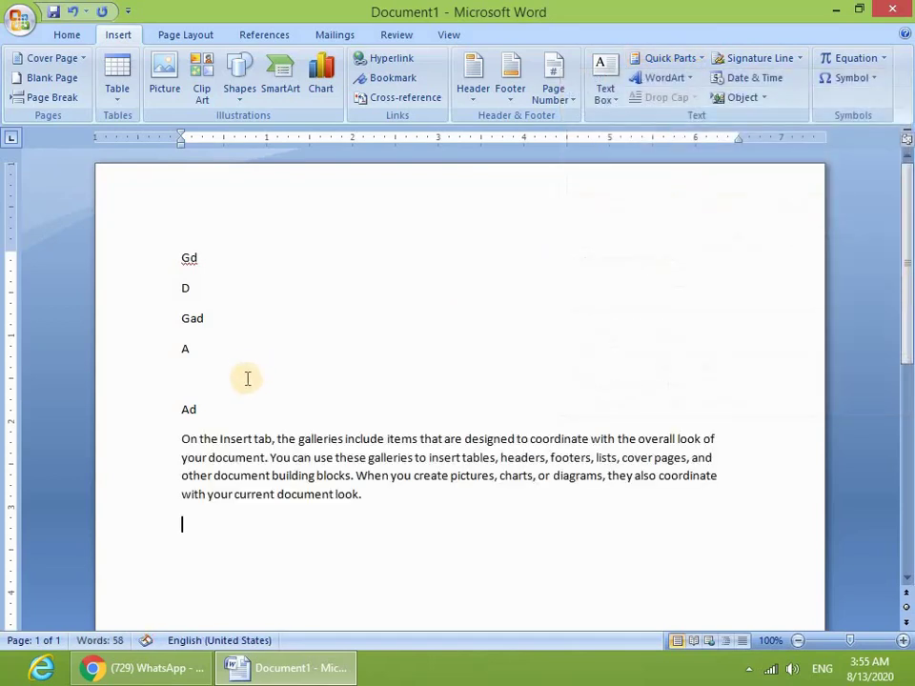
# Insert a person's first name as WordArt below the paragraph in the wavy blue-green style, Times New Roman, size 36
pyautogui.click(664, 80)
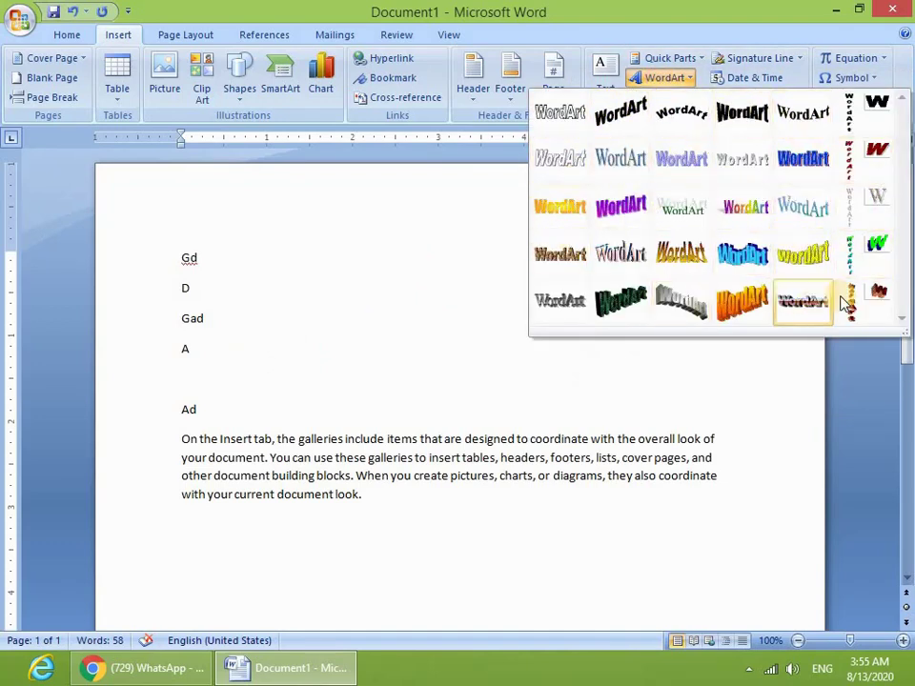
pyautogui.click(808, 212)
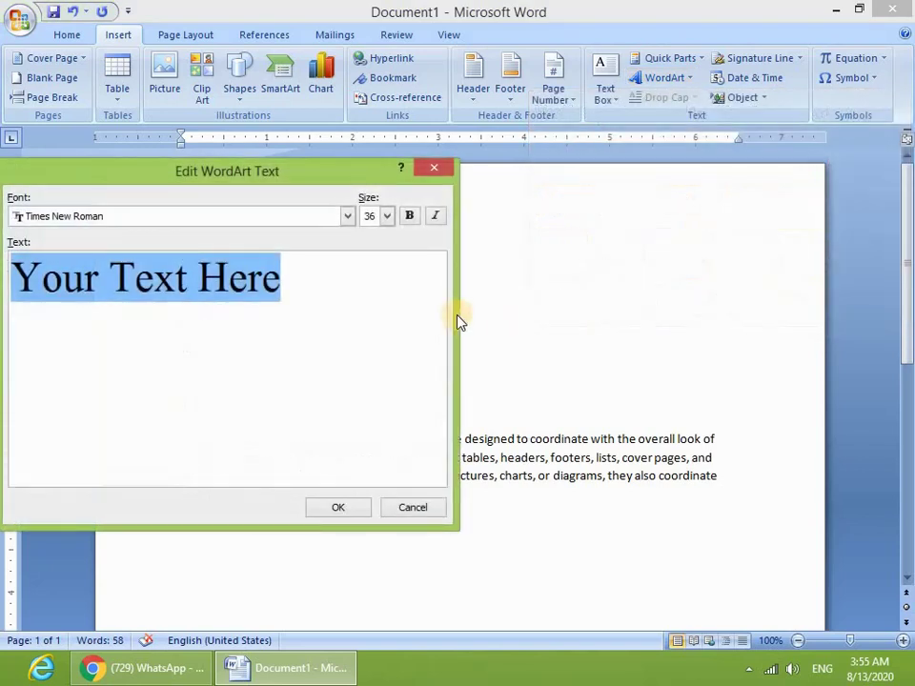
pyautogui.write('imran')
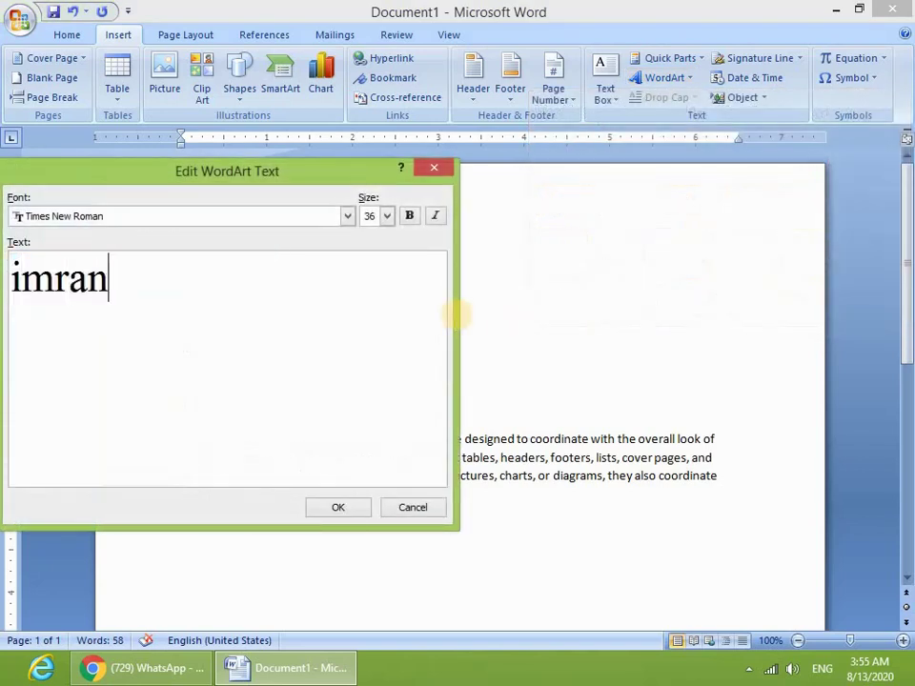
pyautogui.click(350, 510)
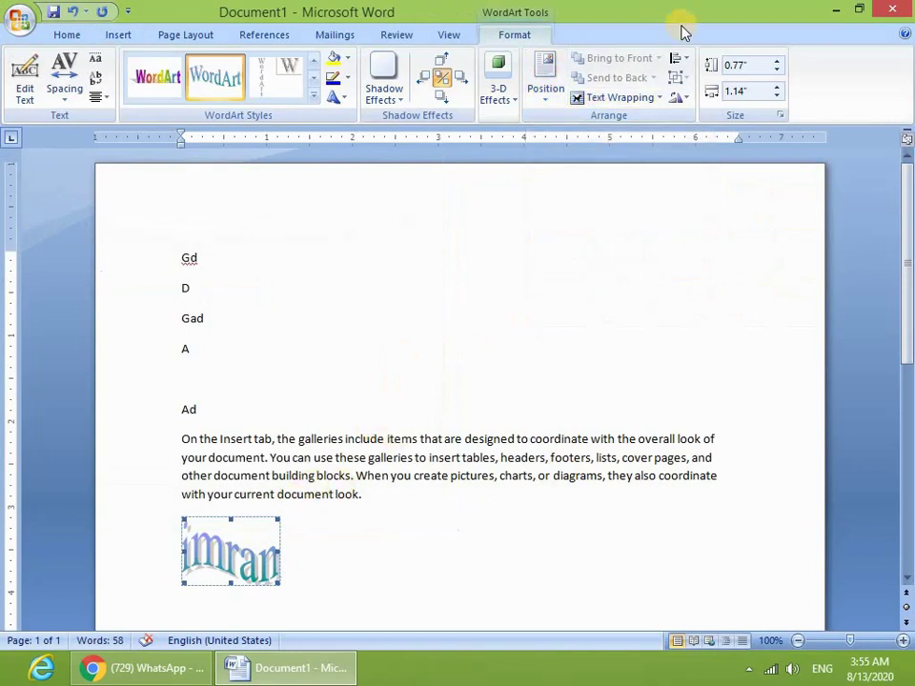
# Set the WordArt's text wrapping to In Front of Text and move it to the empty area beside the short lines
pyautogui.click(617, 97)
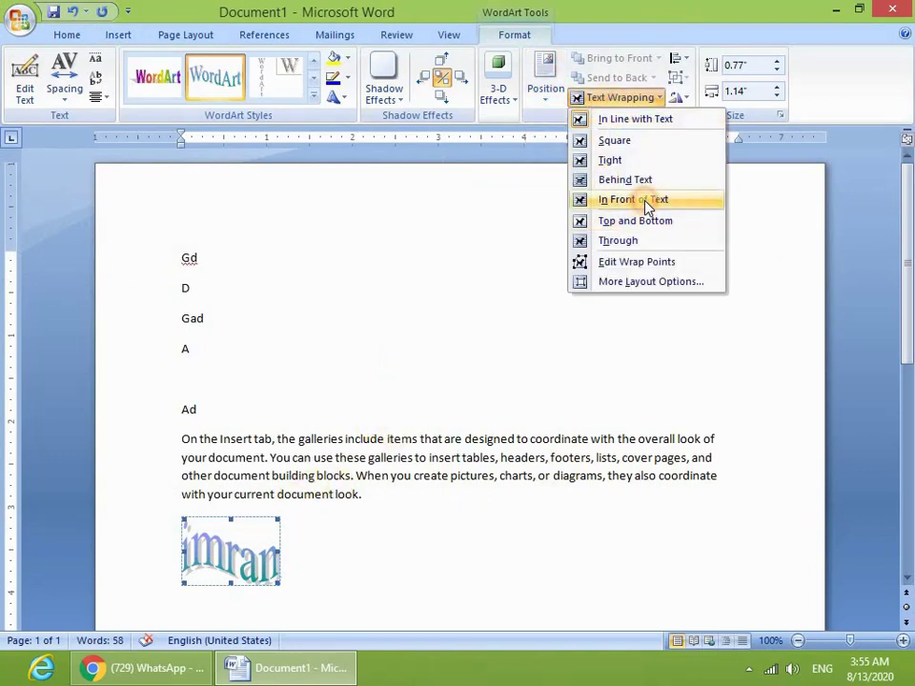
pyautogui.click(633, 199)
pyautogui.moveTo(238, 576); pyautogui.dragTo(527, 313)
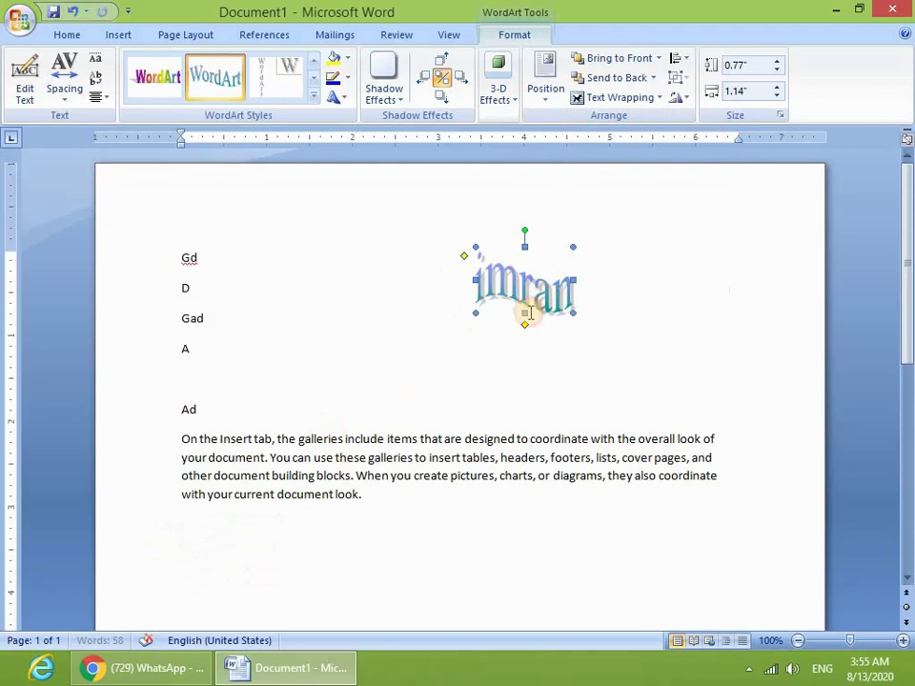
pyautogui.moveTo(480, 283); pyautogui.dragTo(392, 296)
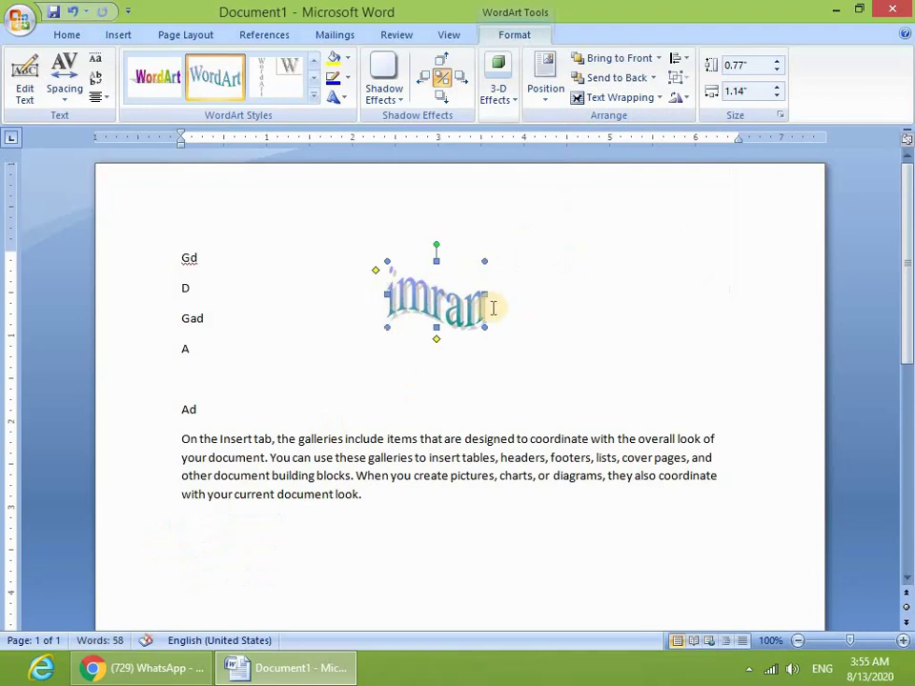
# Stretch the WordArt to a width of about 2.33" and deselect it
pyautogui.moveTo(487, 298); pyautogui.dragTo(587, 296)
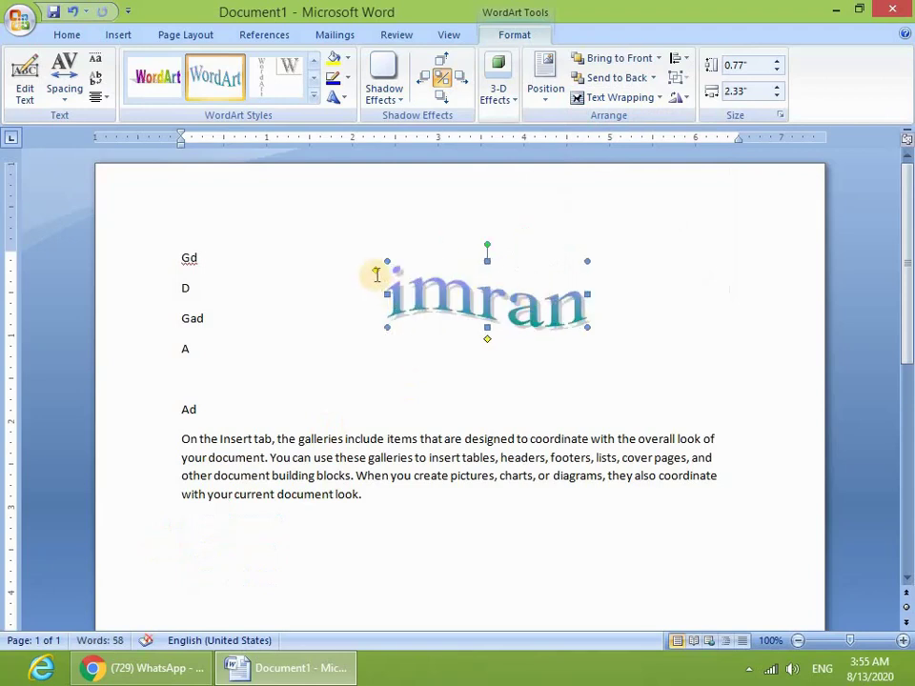
pyautogui.click(377, 271)
pyautogui.click(402, 292)
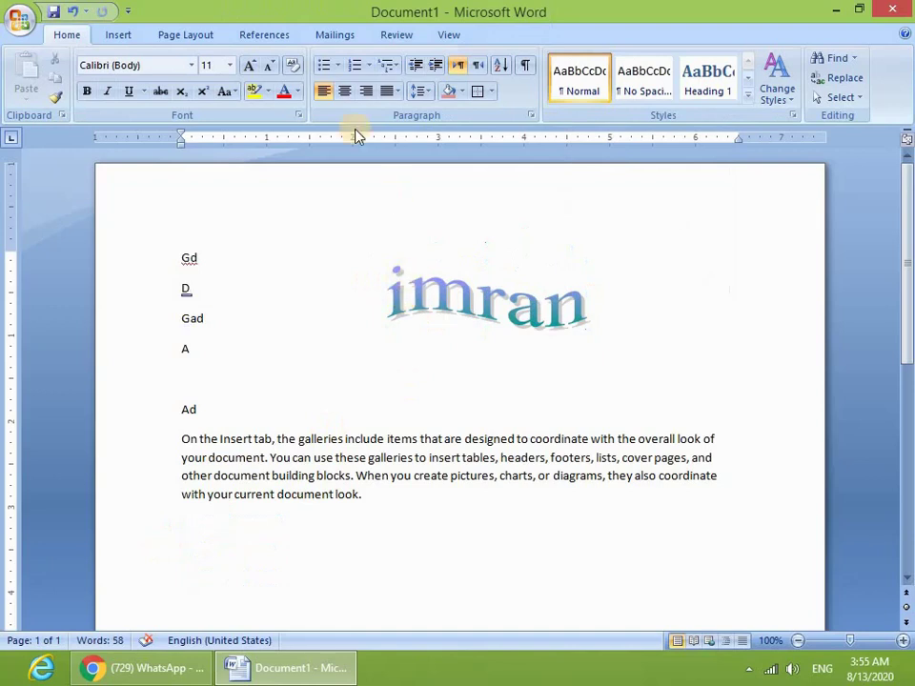
# Insert an automatically updating date in the format "Thursday, August 13, 2020" on the empty line above "Ad"
pyautogui.click(123, 34)
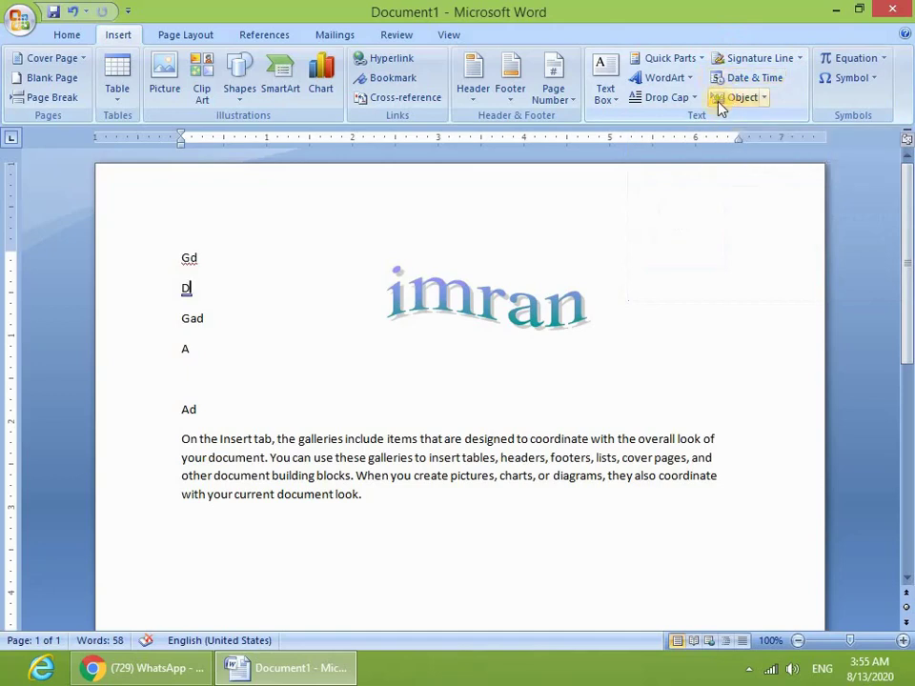
pyautogui.click(202, 386)
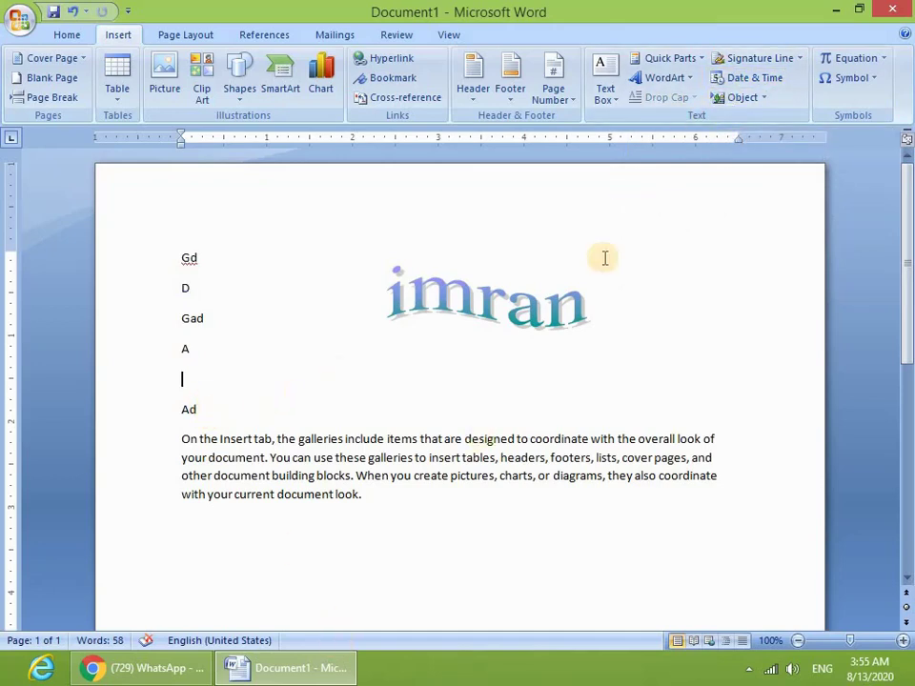
pyautogui.click(718, 77)
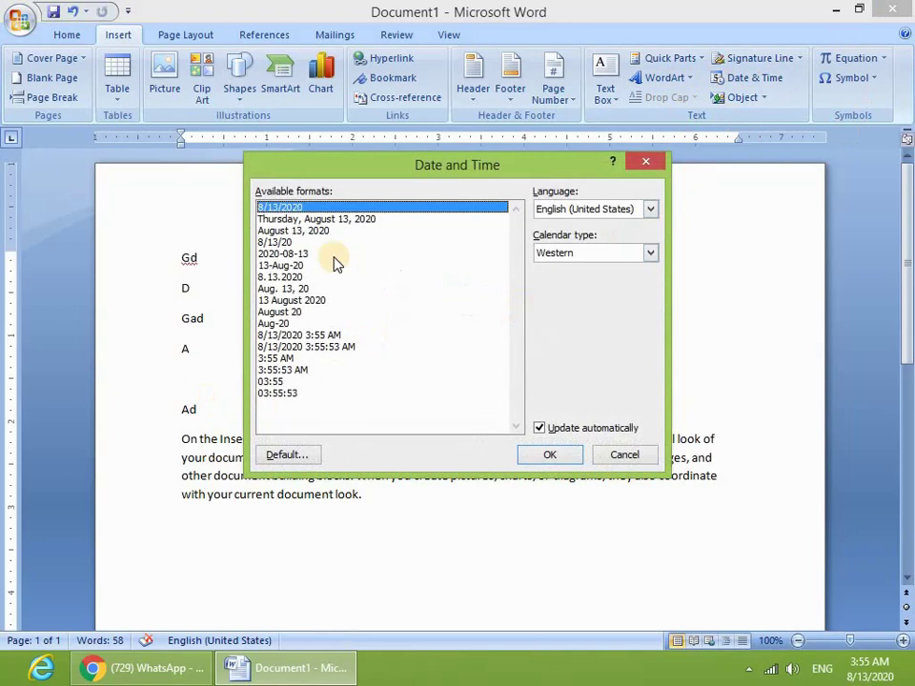
pyautogui.click(336, 219)
pyautogui.click(524, 448)
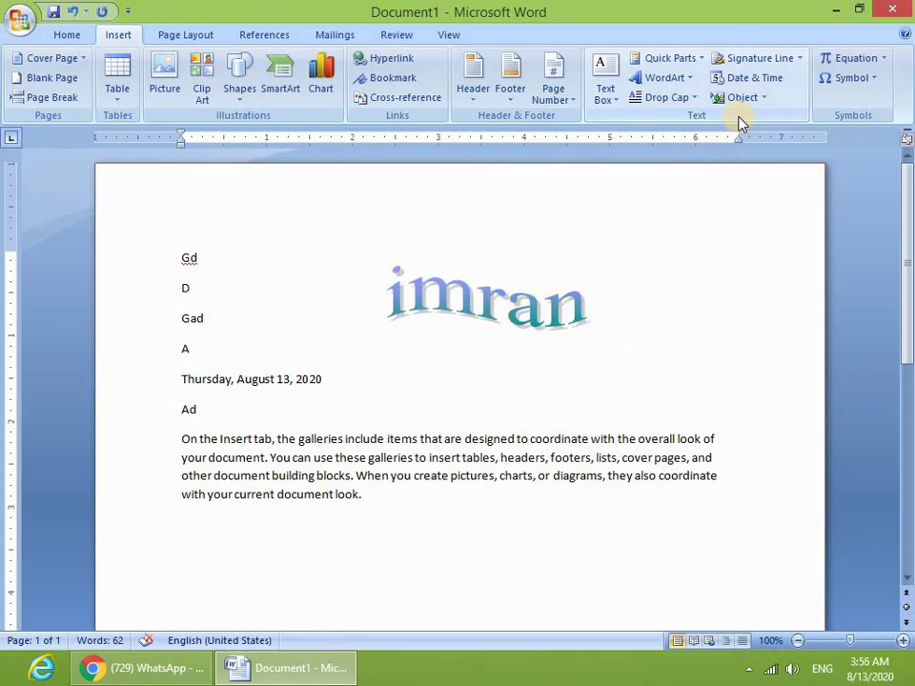
# View the object types available for embedding without inserting one
pyautogui.click(744, 99)
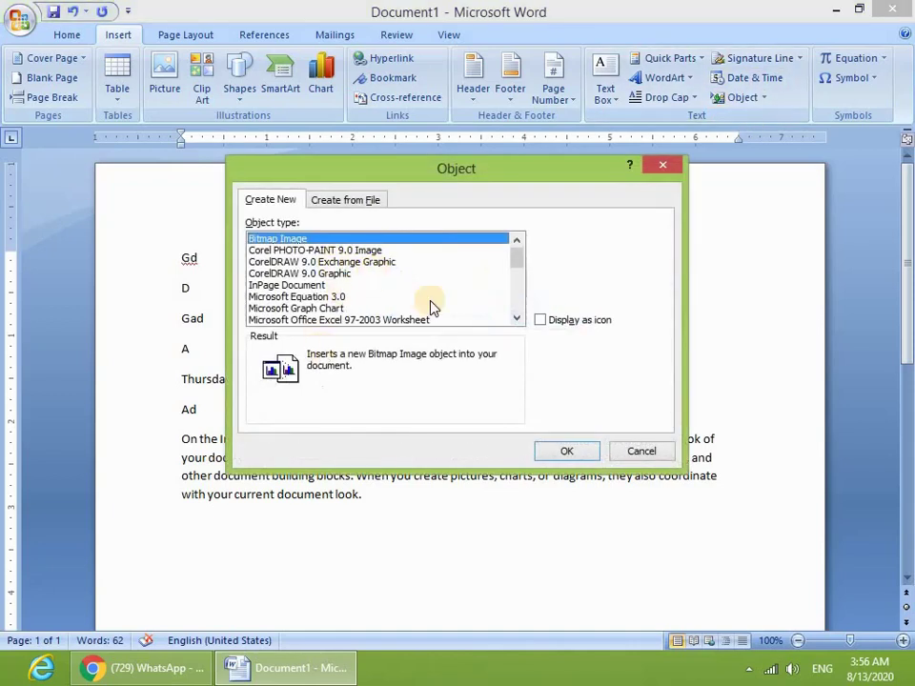
pyautogui.click(654, 456)
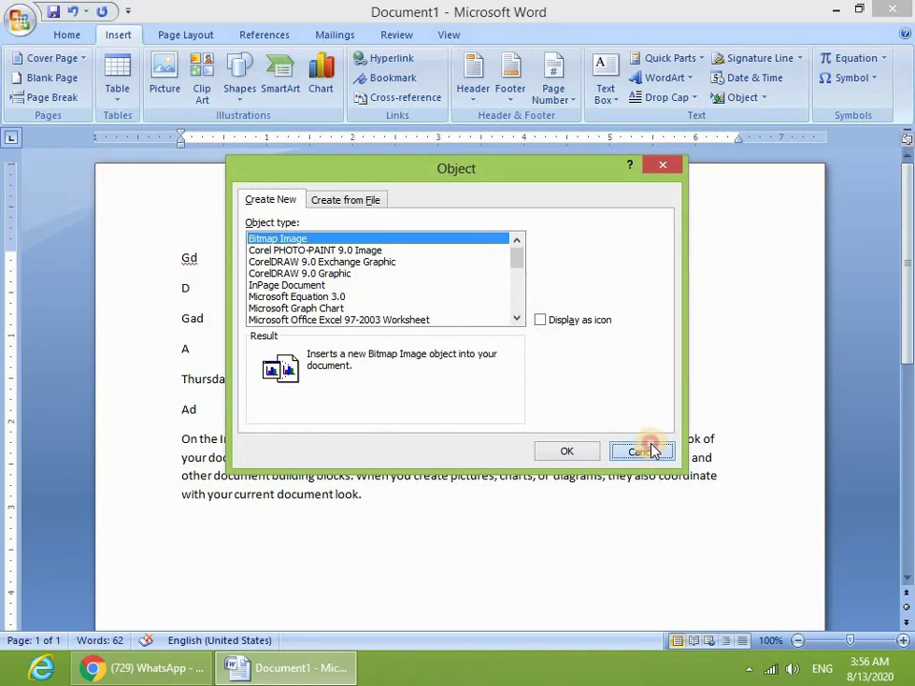
# Insert an empty equation placeholder after the date and view the Symbol gallery without adding a symbol
pyautogui.click(843, 59)
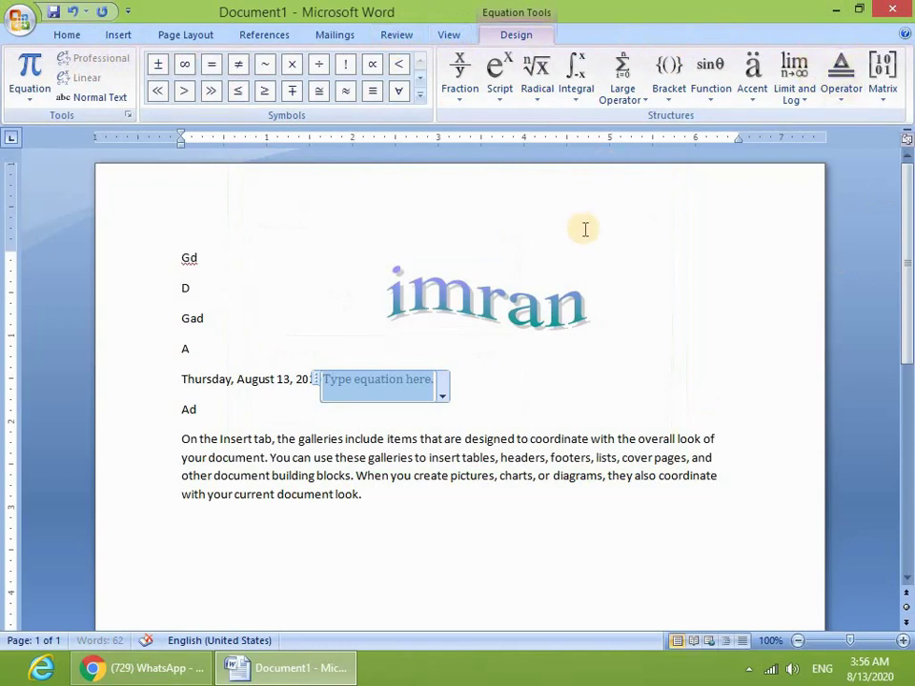
pyautogui.click(120, 36)
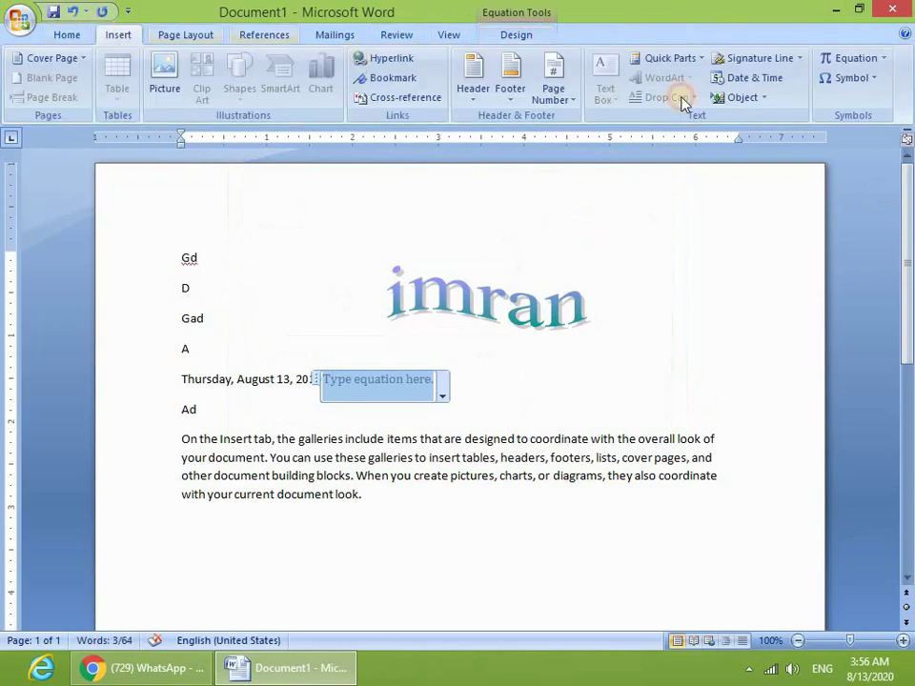
pyautogui.click(849, 78)
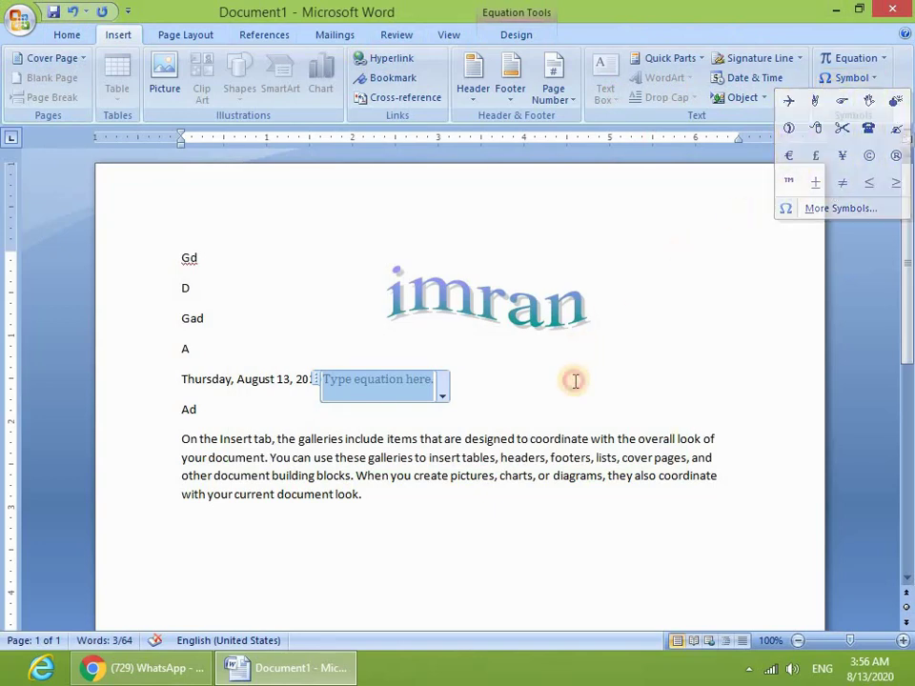
# View the preset page margins without applying one
pyautogui.click(186, 35)
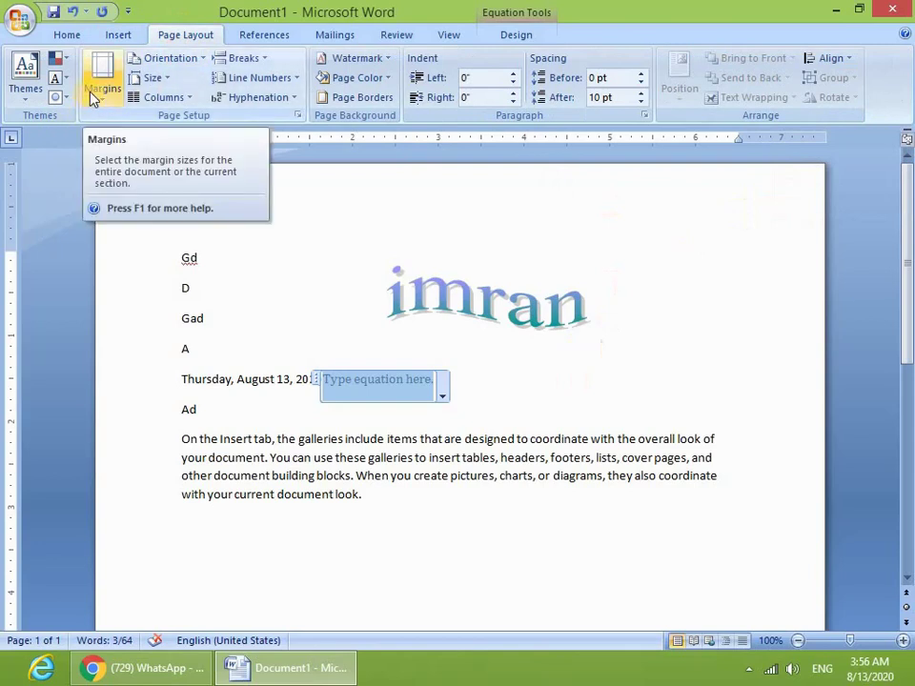
pyautogui.click(99, 86)
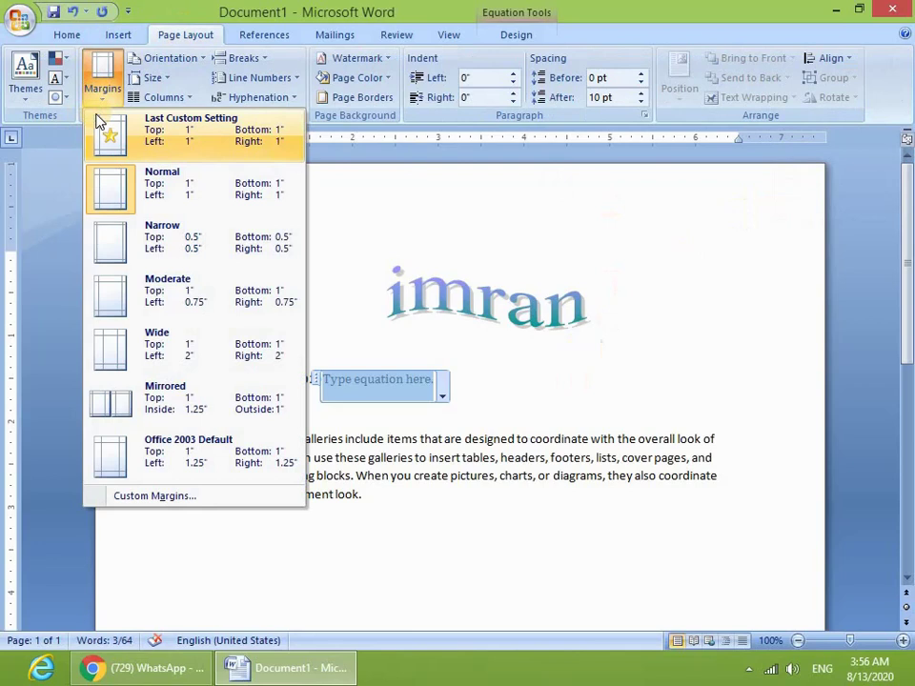
pyautogui.click(497, 540)
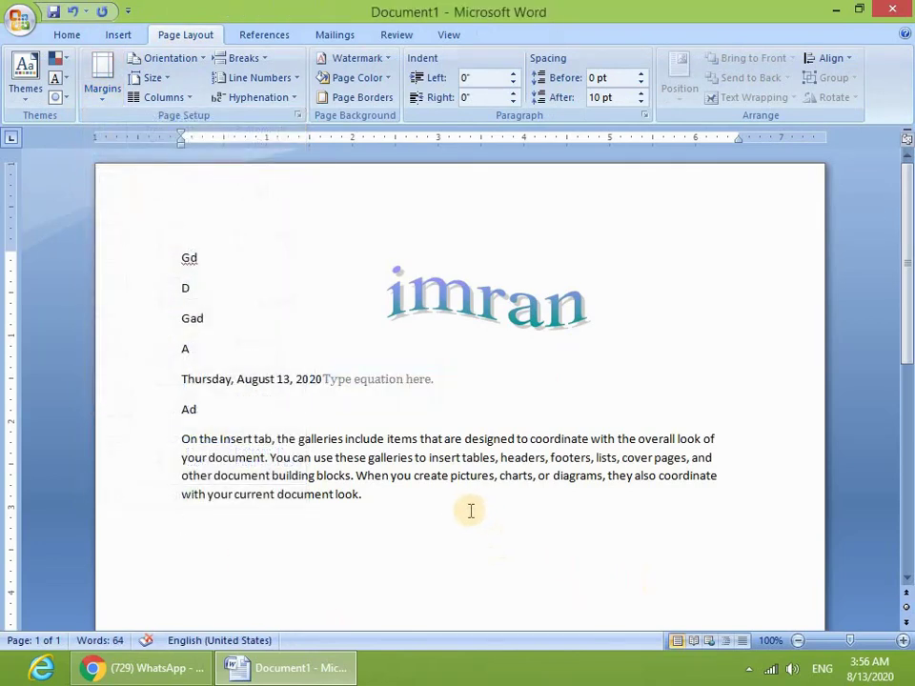
# Open the custom margins settings and review the margin, paper size and layout options in Page Setup
pyautogui.click(102, 81)
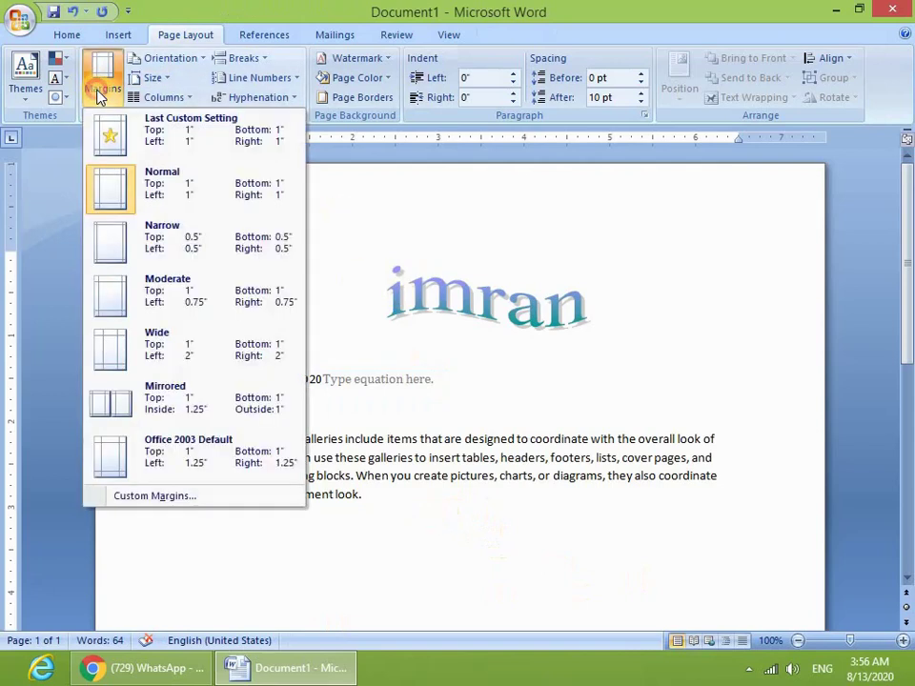
pyautogui.click(155, 496)
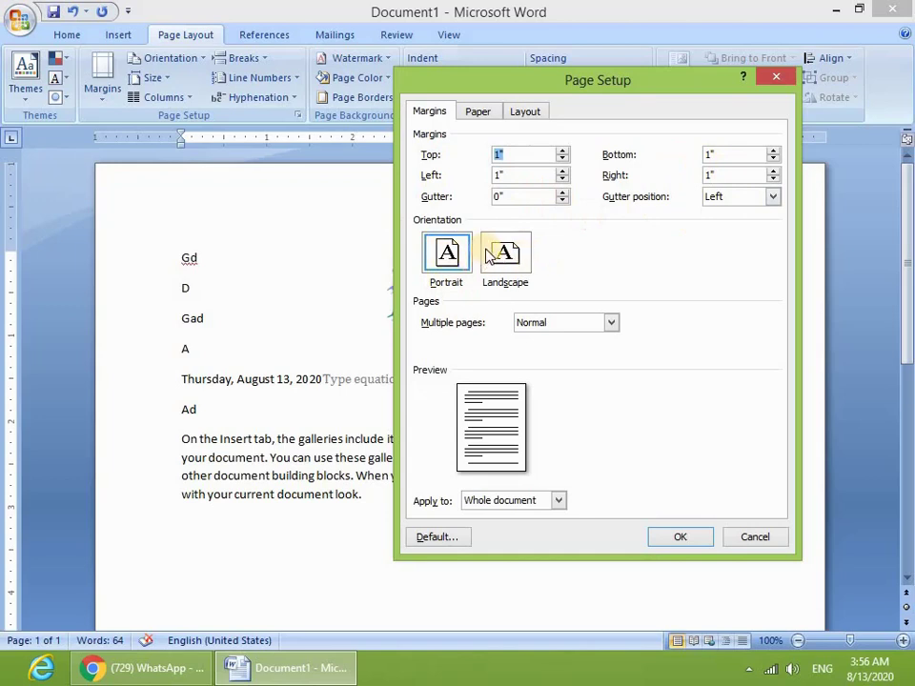
pyautogui.click(478, 114)
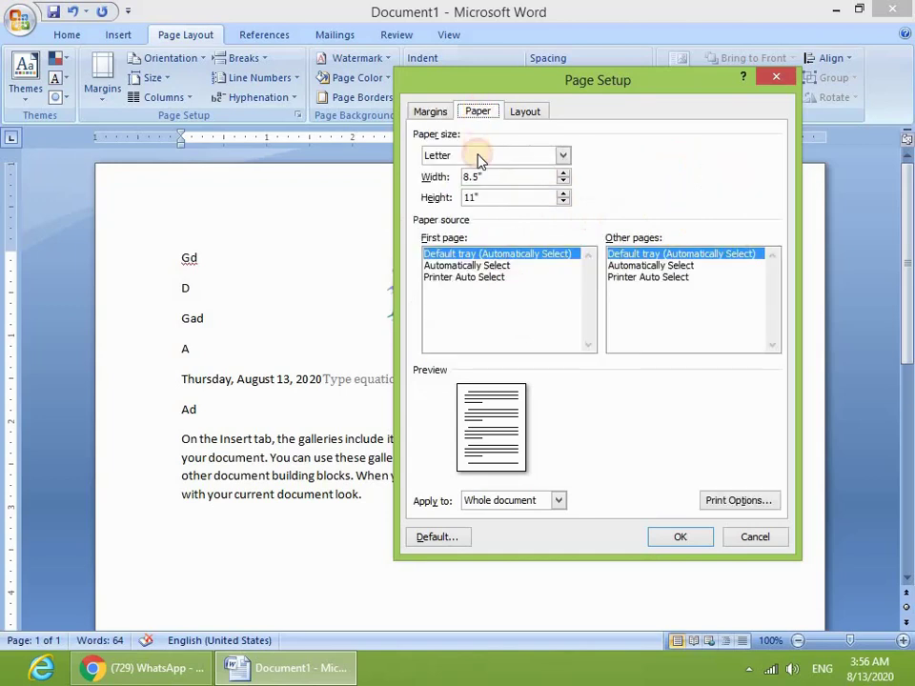
pyautogui.click(486, 158)
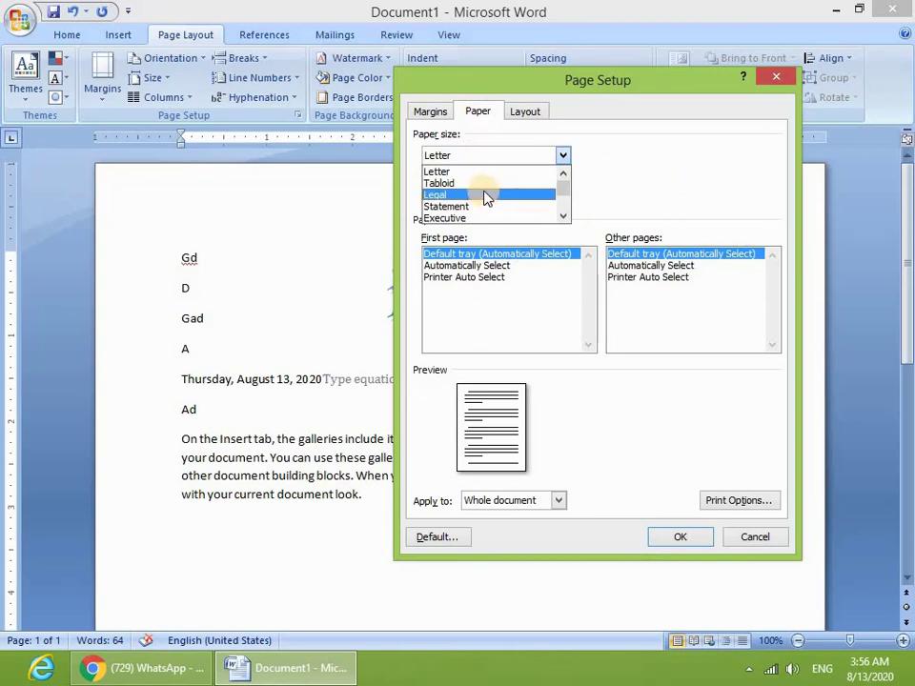
pyautogui.click(532, 112)
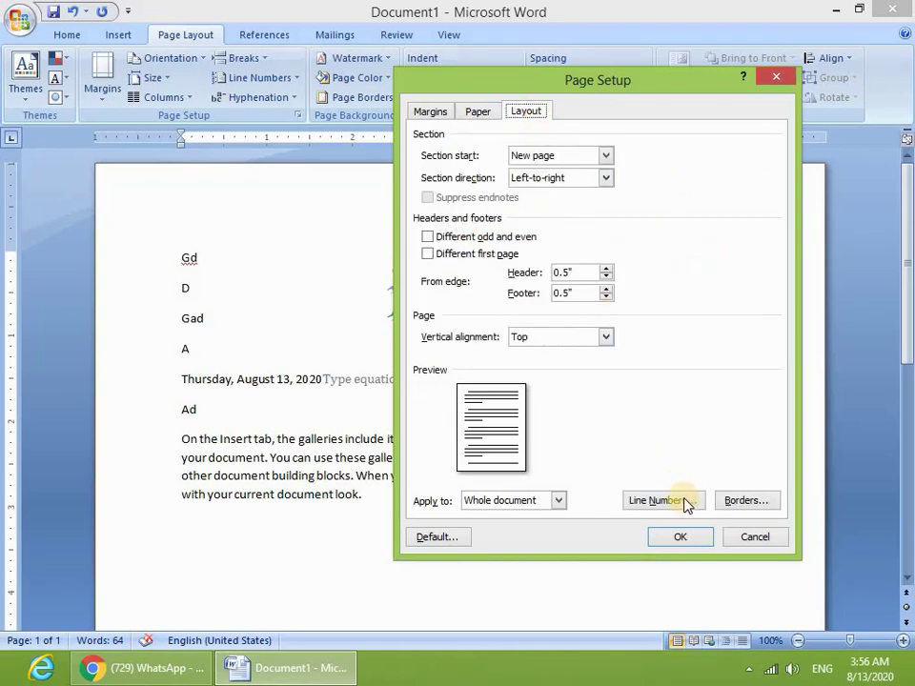
# Open the page border settings and examine the available line styles and border colors
pyautogui.click(739, 497)
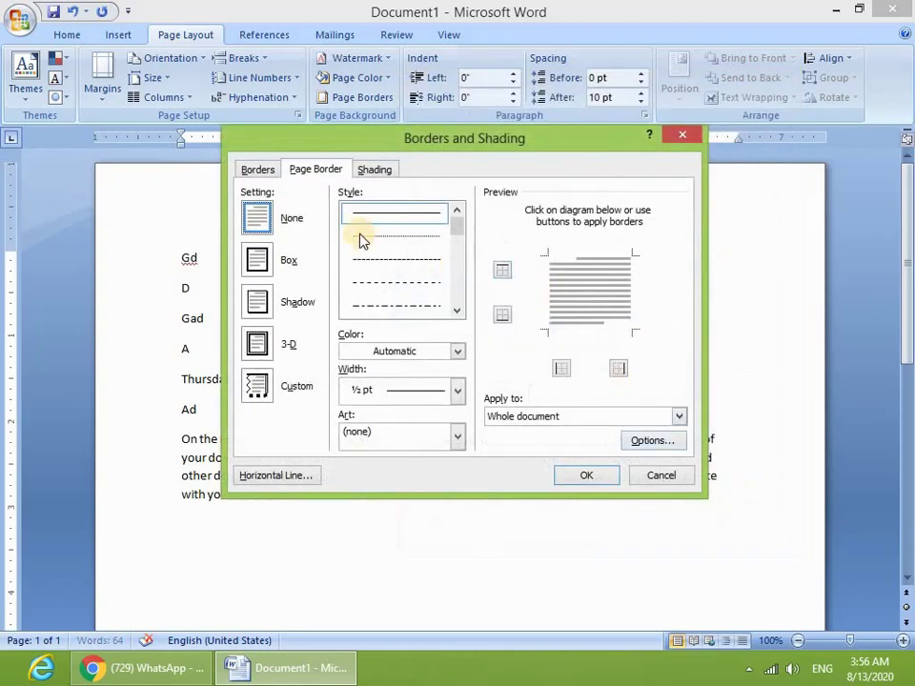
pyautogui.click(265, 171)
pyautogui.moveTo(458, 230); pyautogui.dragTo(409, 245)
pyautogui.click(310, 171)
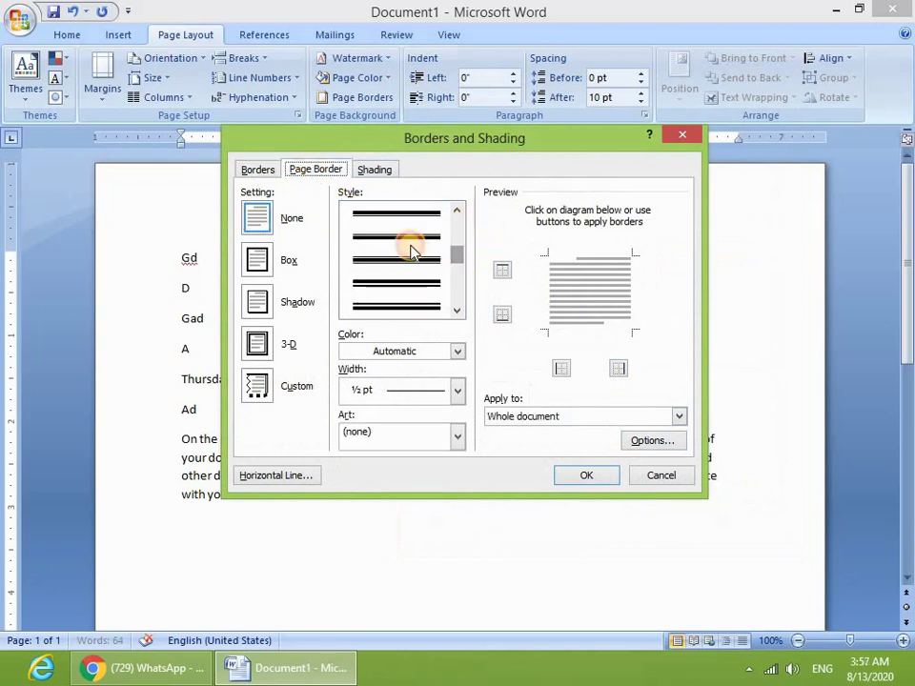
pyautogui.click(458, 356)
pyautogui.click(457, 357)
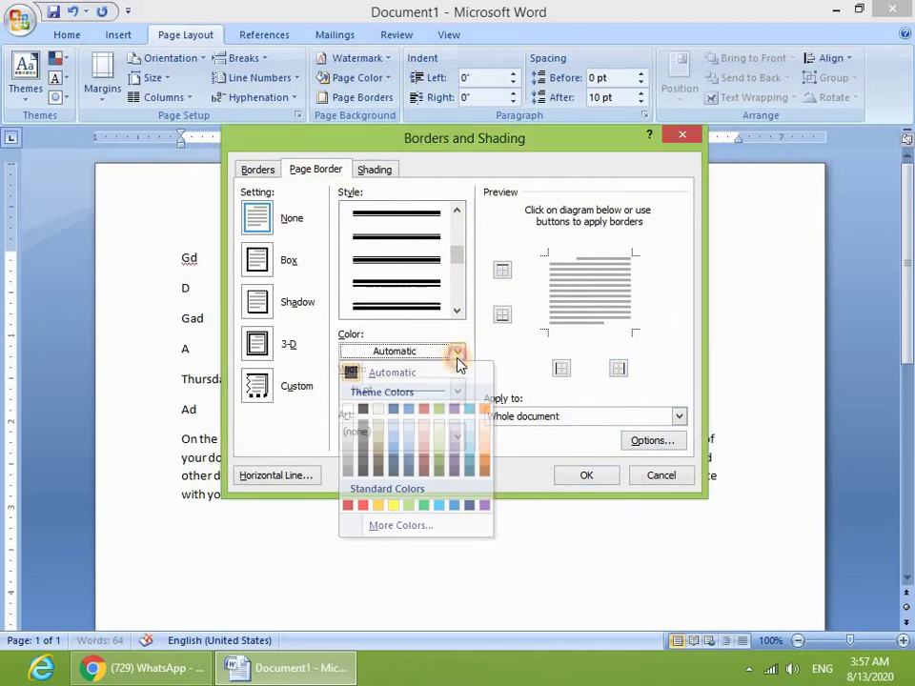
pyautogui.click(457, 356)
pyautogui.click(502, 348)
# Apply an ice cream cone art border around the pages of the whole document
pyautogui.click(456, 436)
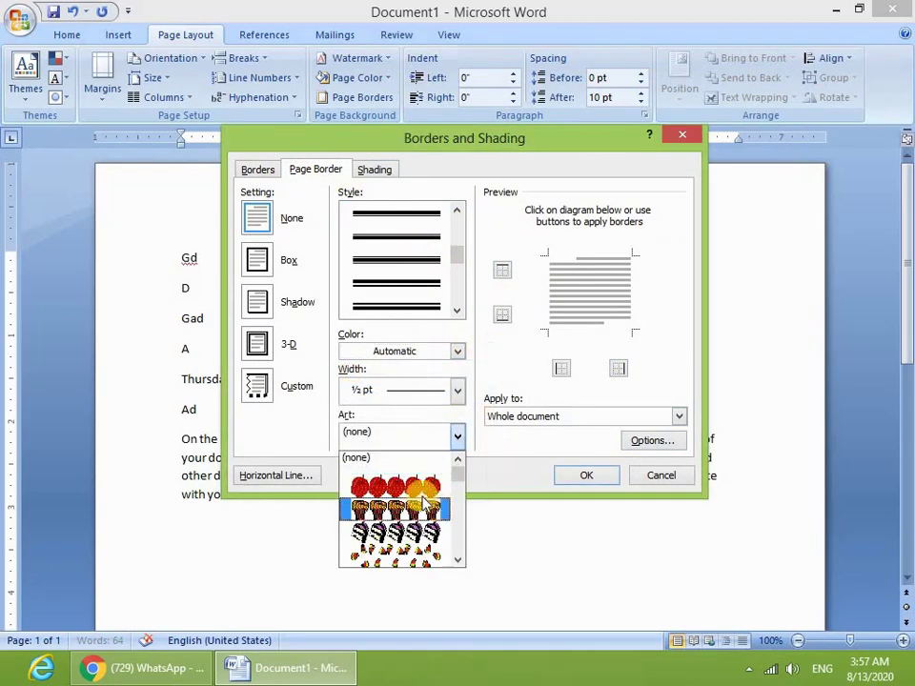
pyautogui.scroll(-2, 395, 553)
pyautogui.click(399, 519)
pyautogui.click(586, 473)
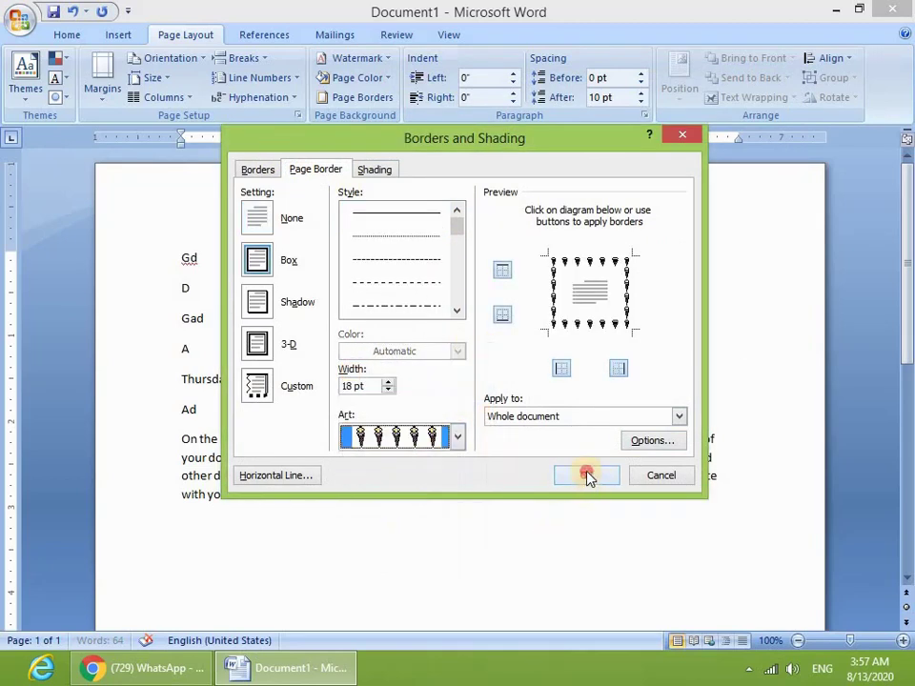
# Remove the art page border by setting the page border to None
pyautogui.click(354, 98)
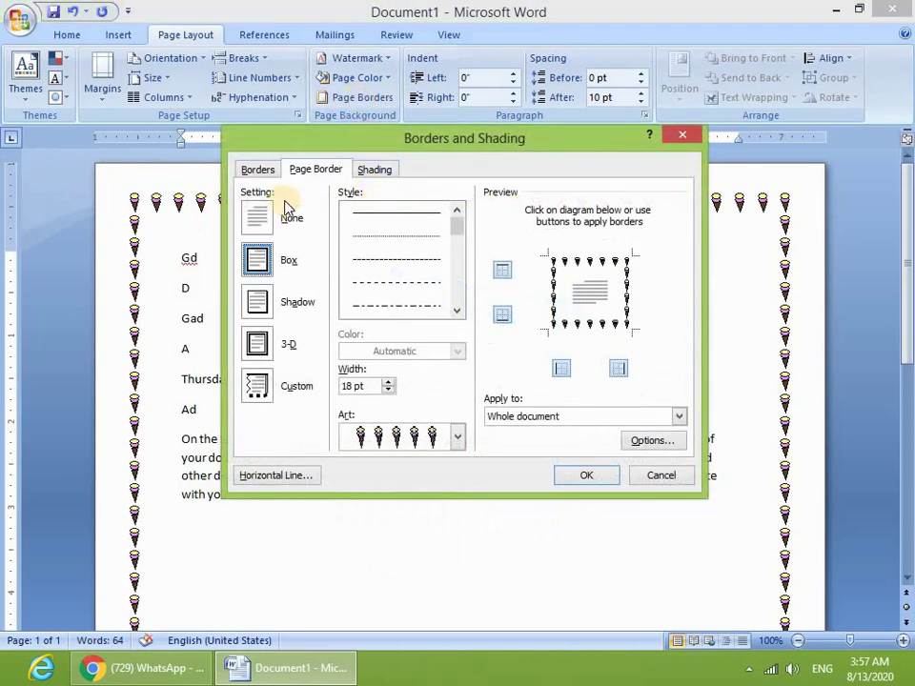
pyautogui.click(257, 218)
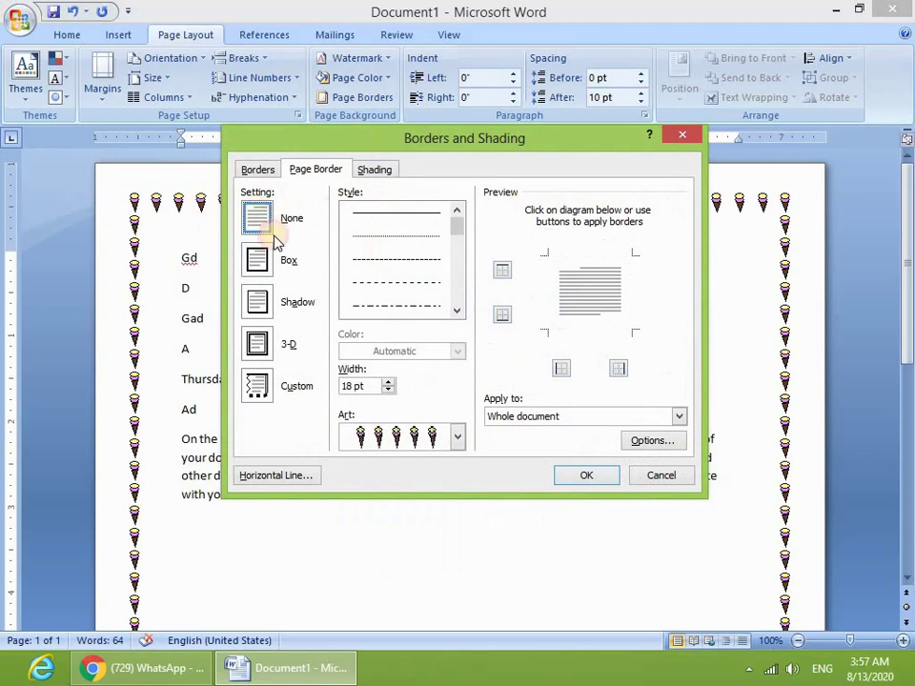
pyautogui.click(583, 476)
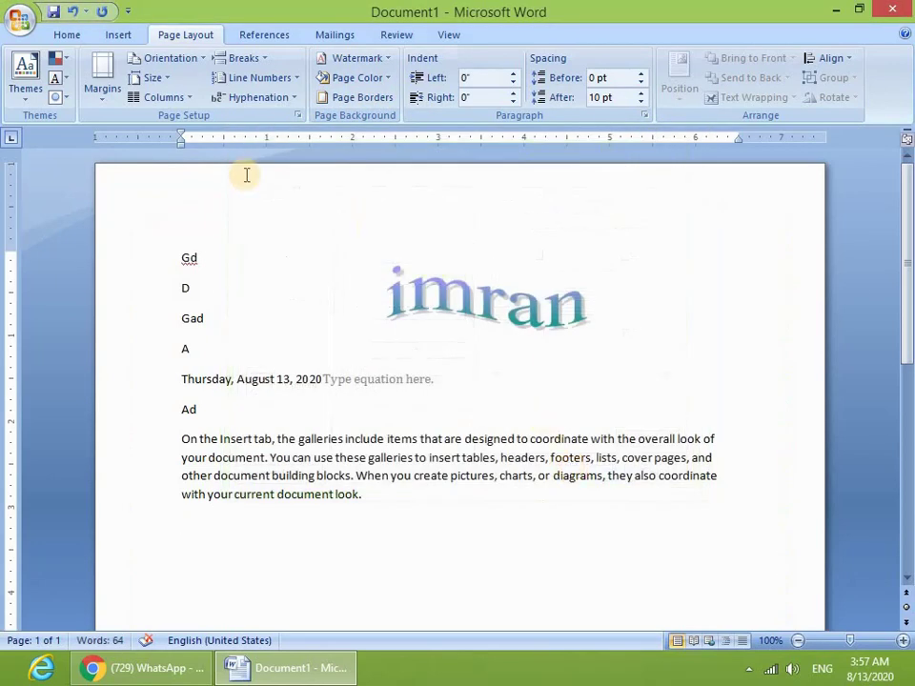
# View the page orientation and paper size choices without applying one
pyautogui.click(173, 61)
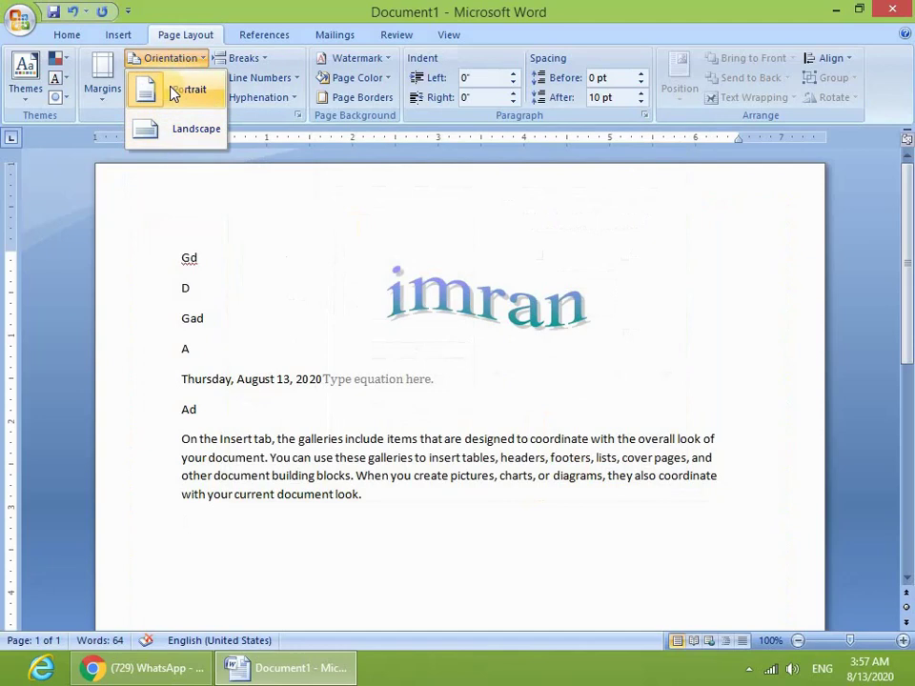
pyautogui.click(245, 213)
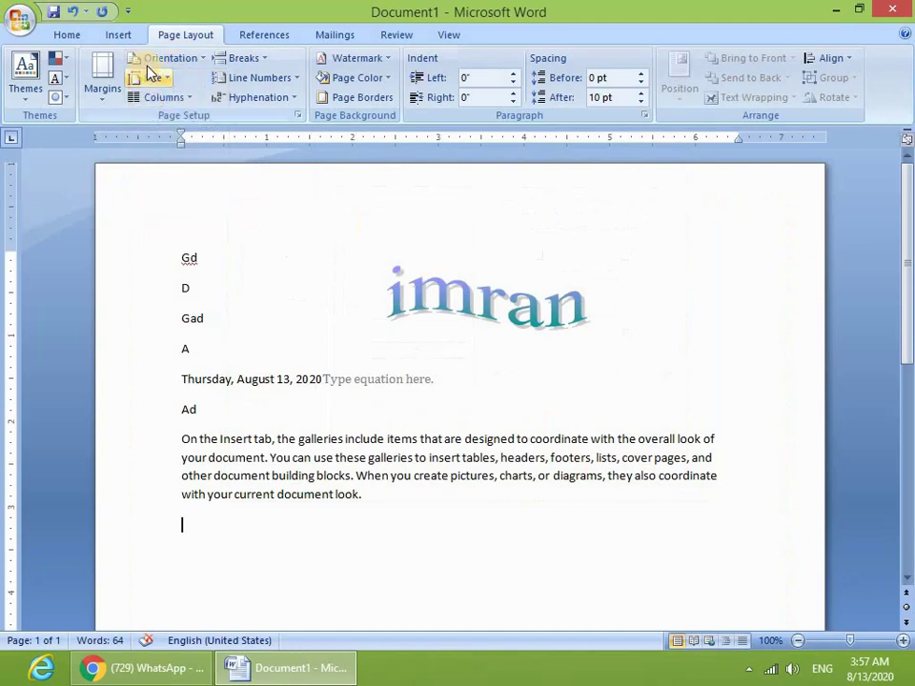
pyautogui.click(151, 80)
pyautogui.click(151, 80)
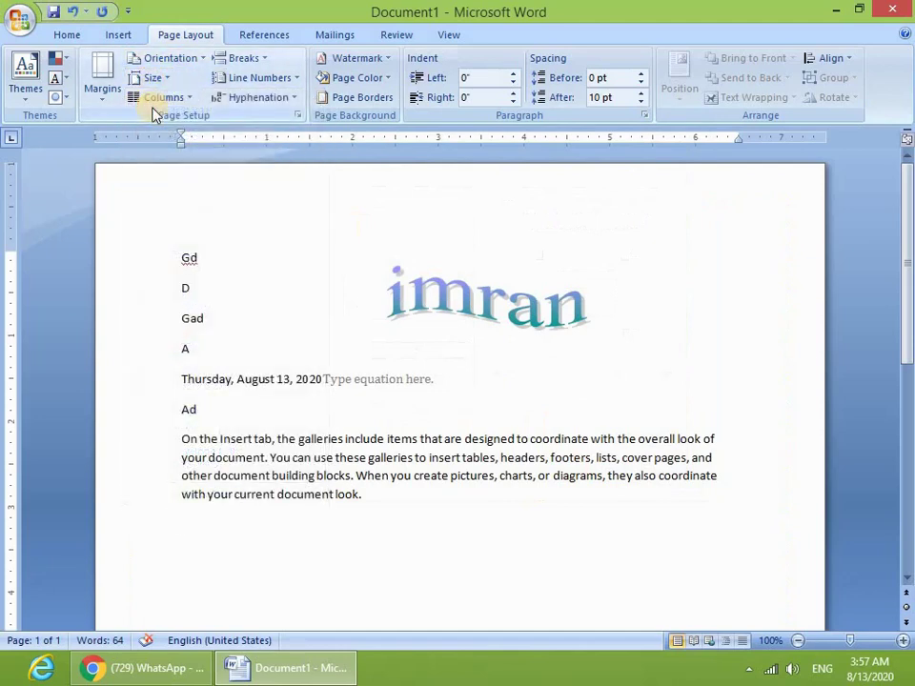
# Delete the entire content of the document
pyautogui.click(327, 343)
pyautogui.hotkey('ctrl', 'a')
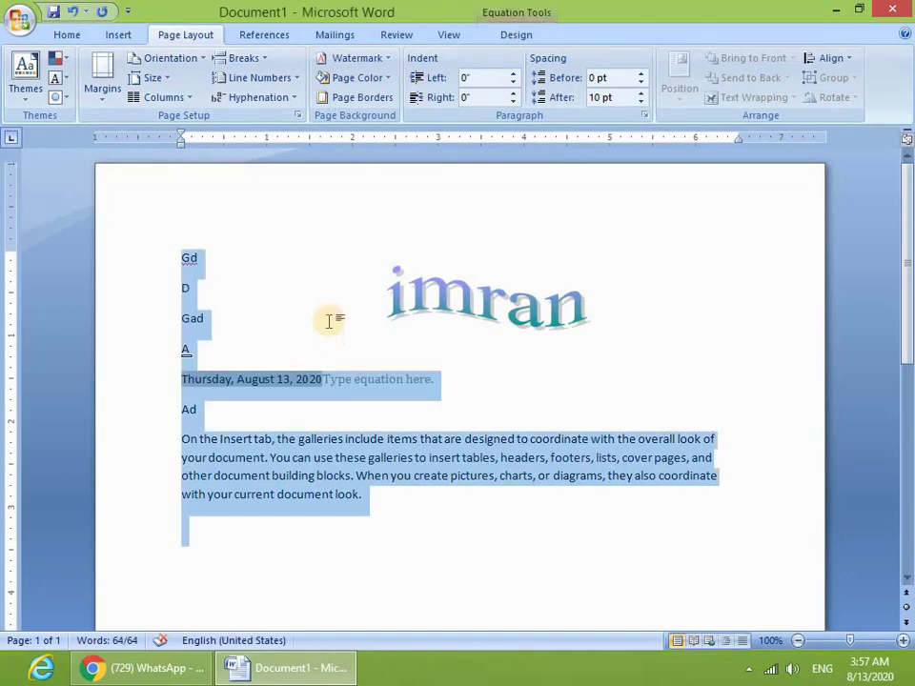
pyautogui.press('Delete')
# View the column presets, dismiss them, and fill the empty page with sample paragraphs using =rand(5)
pyautogui.click(157, 98)
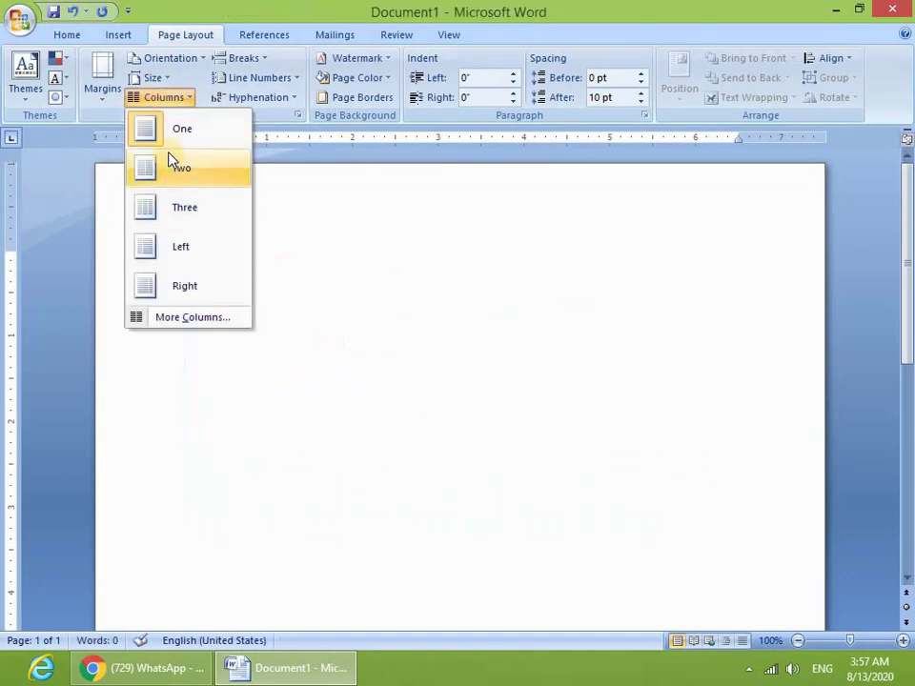
pyautogui.click(484, 348)
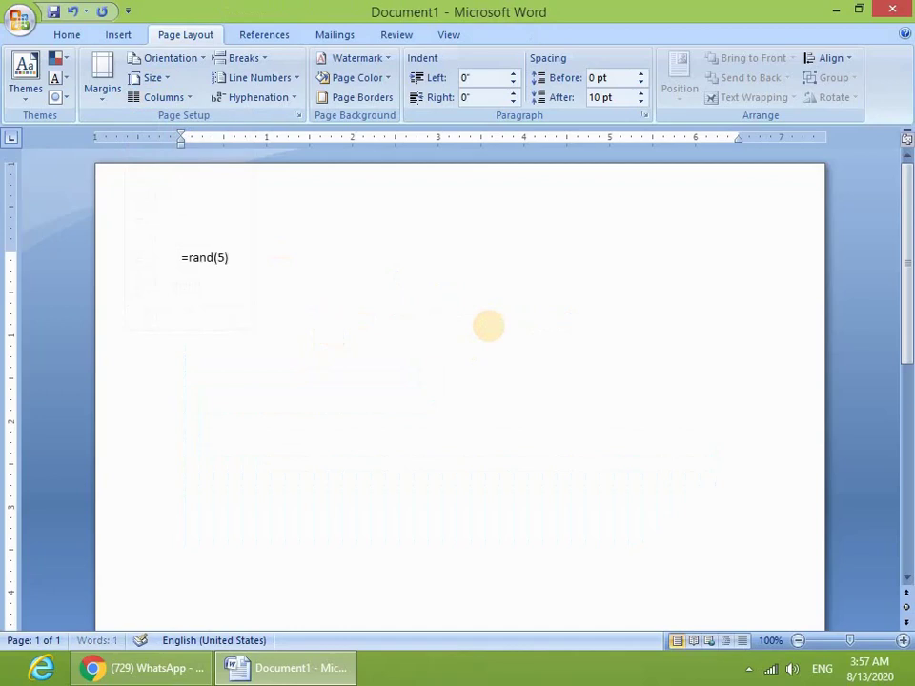
pyautogui.press('Return')
pyautogui.scroll(3, 486, 327)
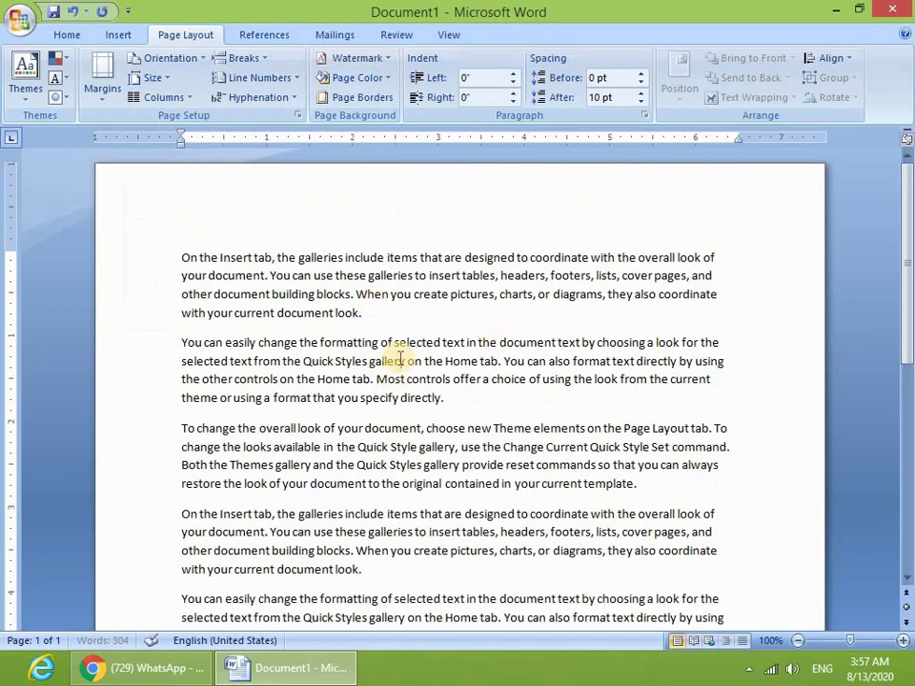
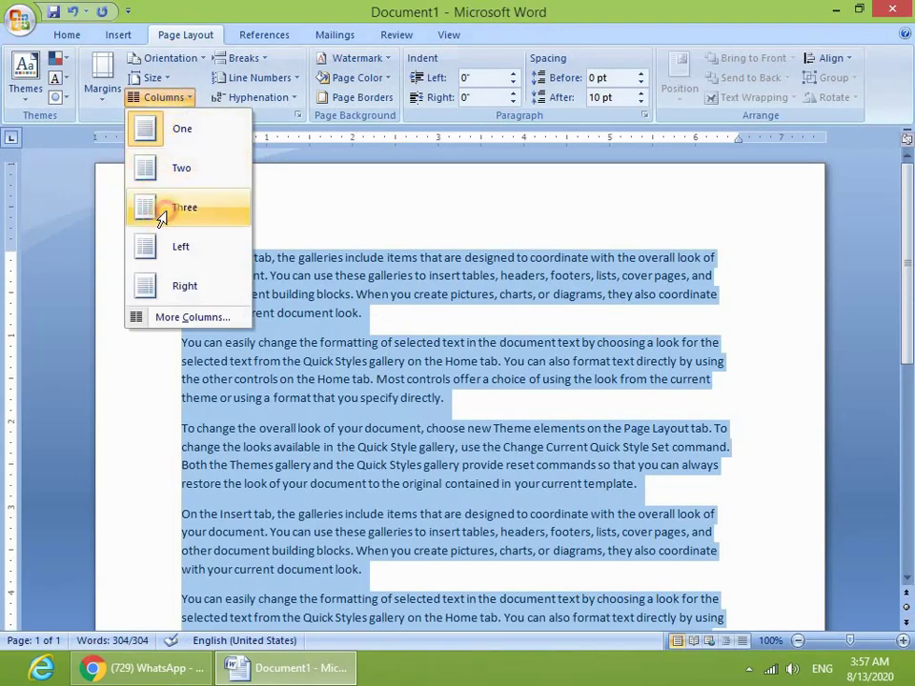
# Arrange all the sample text in three columns and deselect it
pyautogui.click(162, 217)
pyautogui.click(374, 341)
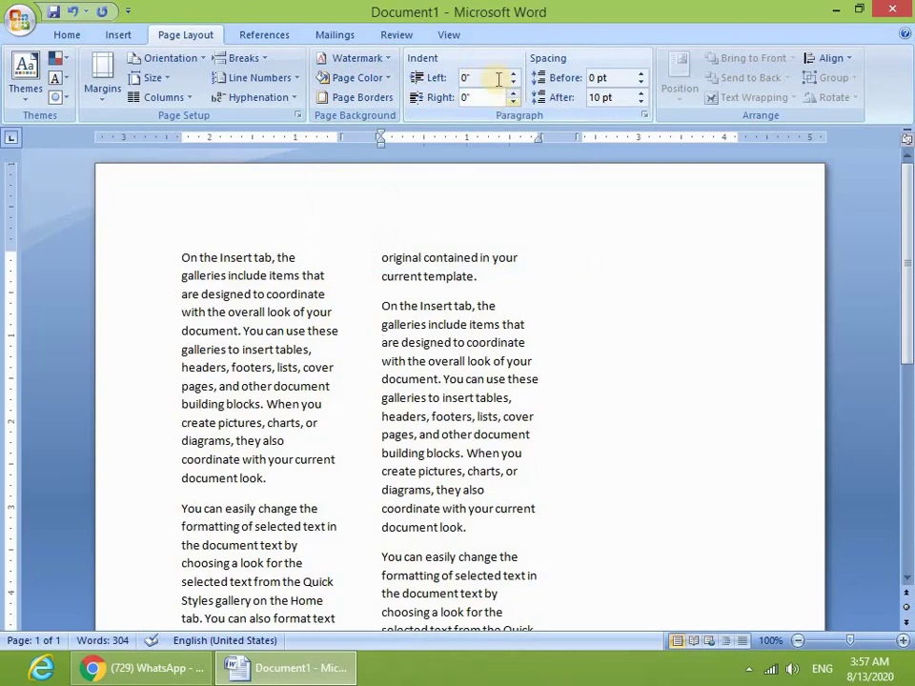
# Try a larger left indent on the first paragraph and return it to 0"
pyautogui.moveTo(183, 257); pyautogui.dragTo(306, 331)
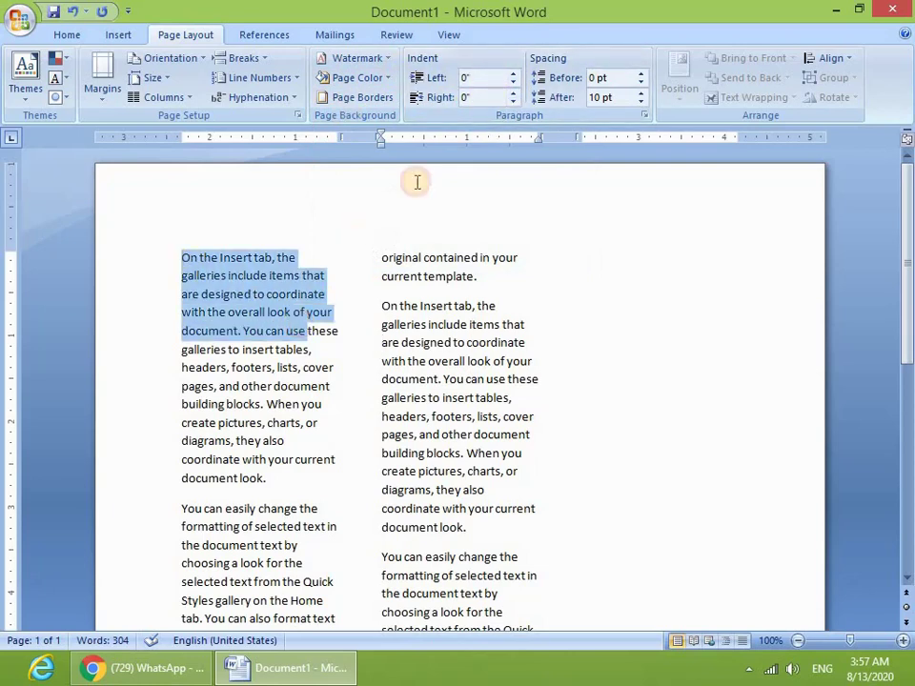
pyautogui.click(513, 74)
pyautogui.click(513, 74)
pyautogui.click(511, 88)
pyautogui.click(514, 89)
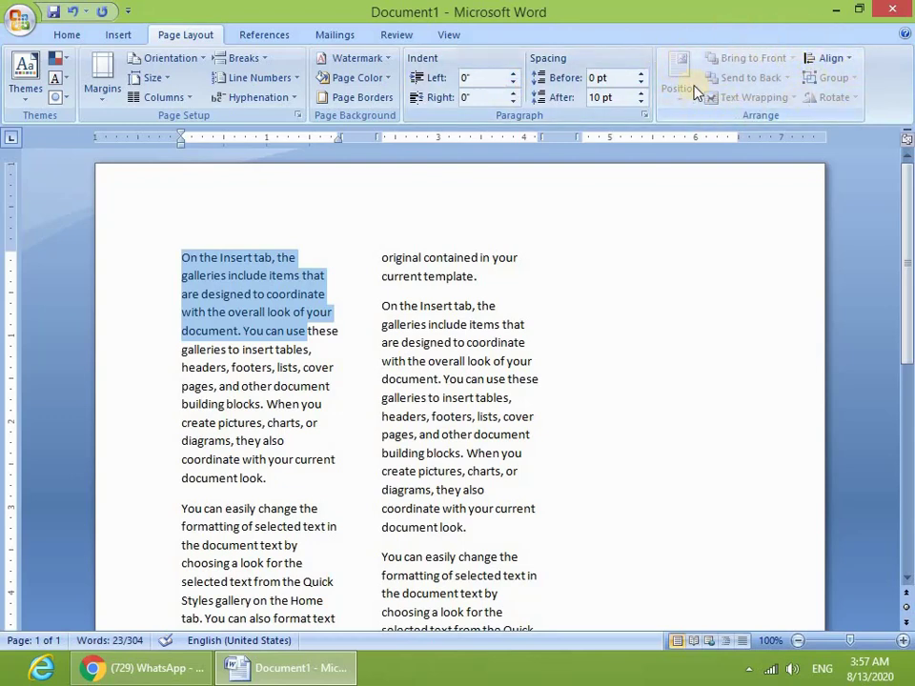
# Look over the referencing tools and the mailing tools, and deselect the text in the first paragraph
pyautogui.click(259, 36)
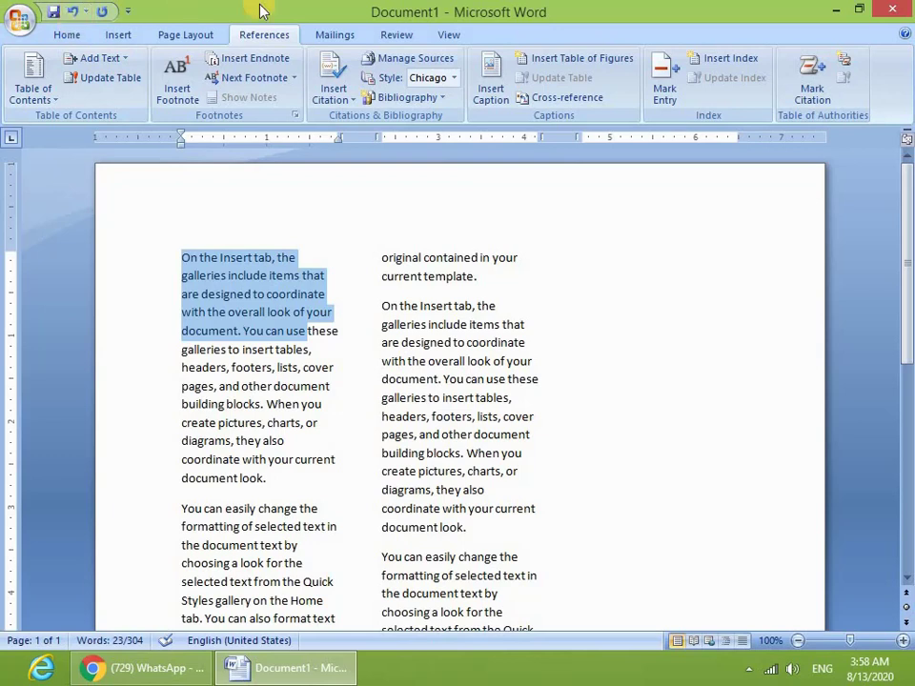
pyautogui.click(332, 32)
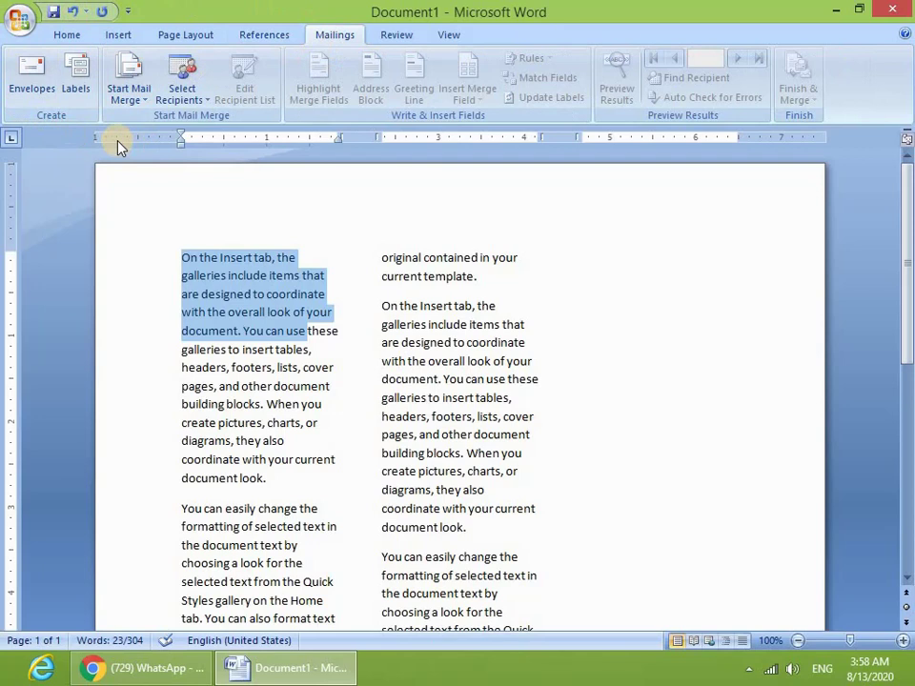
pyautogui.click(289, 259)
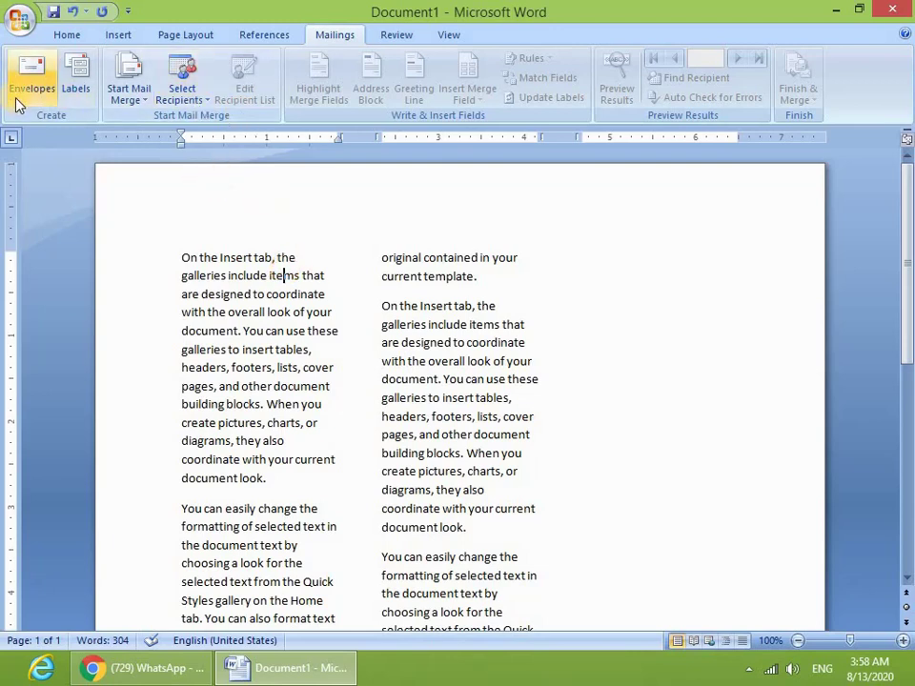
# View the recipient list and mail merge options, and open the Step by Step Mail Merge Wizard and close it
pyautogui.click(200, 96)
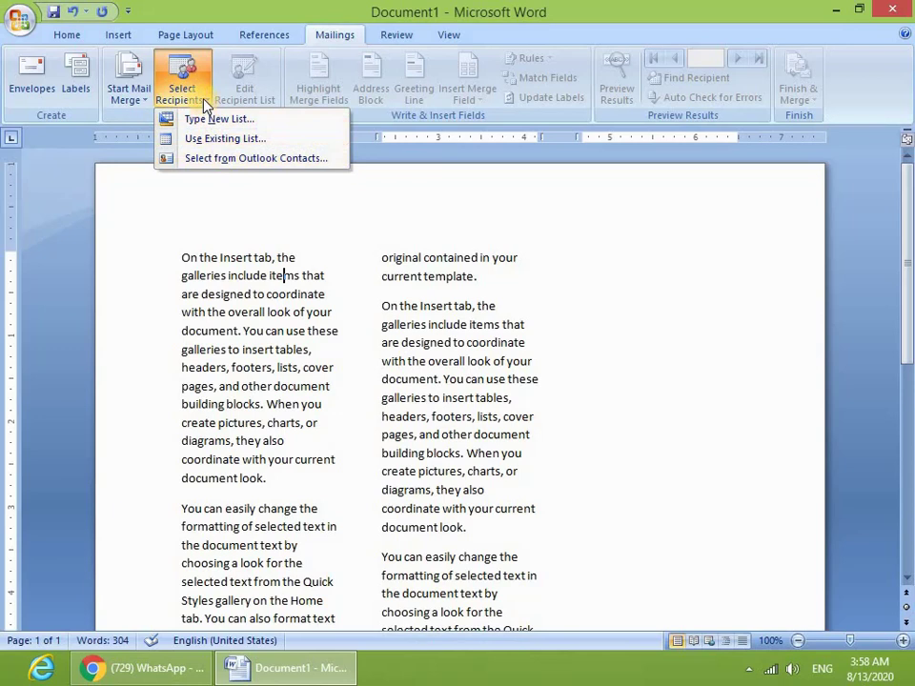
pyautogui.click(145, 96)
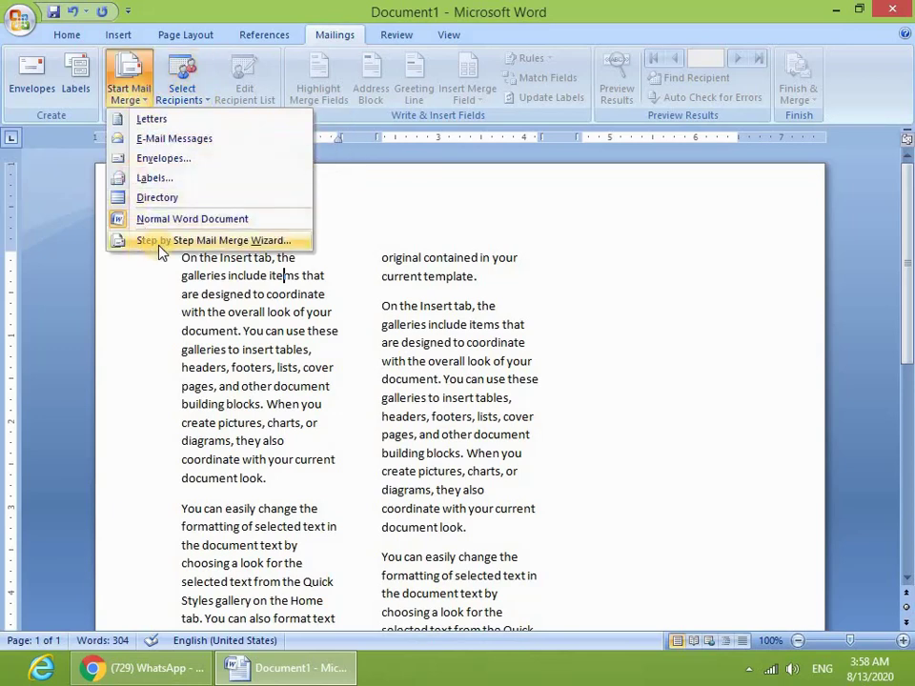
pyautogui.click(200, 243)
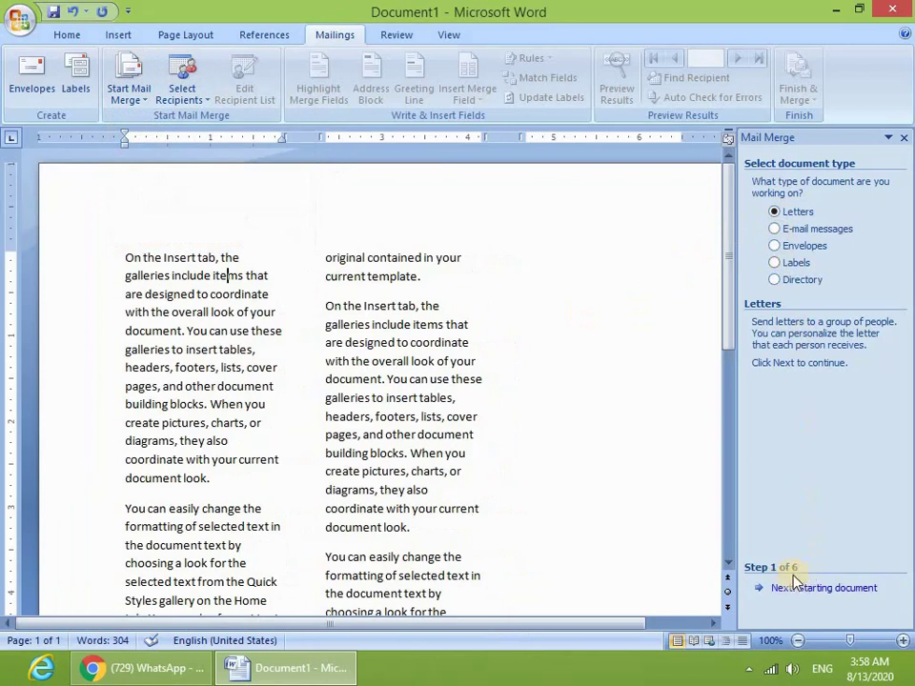
pyautogui.click(903, 137)
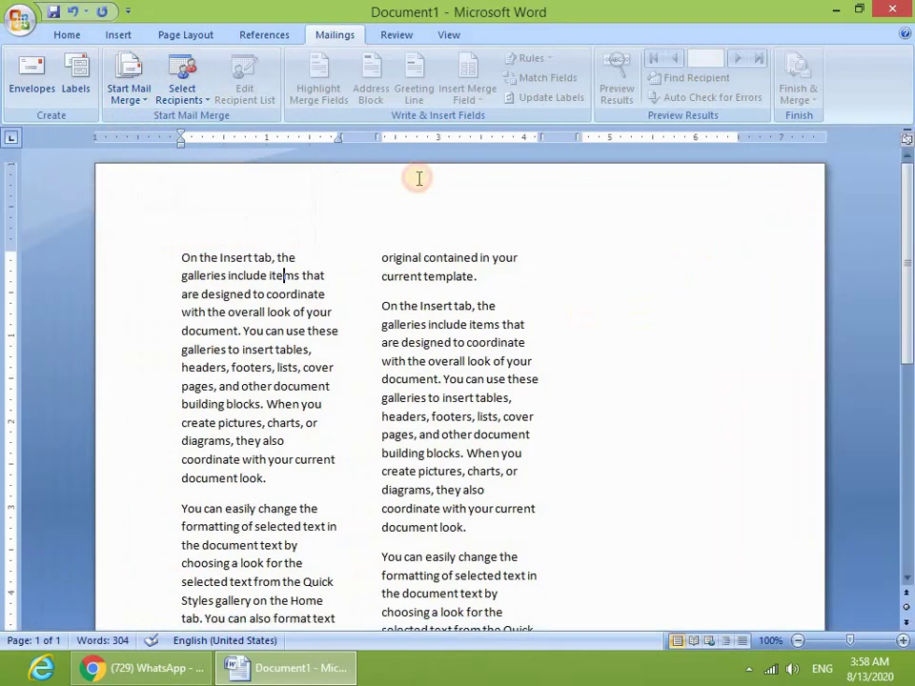
# Look over the reviewing and document view tools, and toggle the ruler off and on again
pyautogui.click(399, 36)
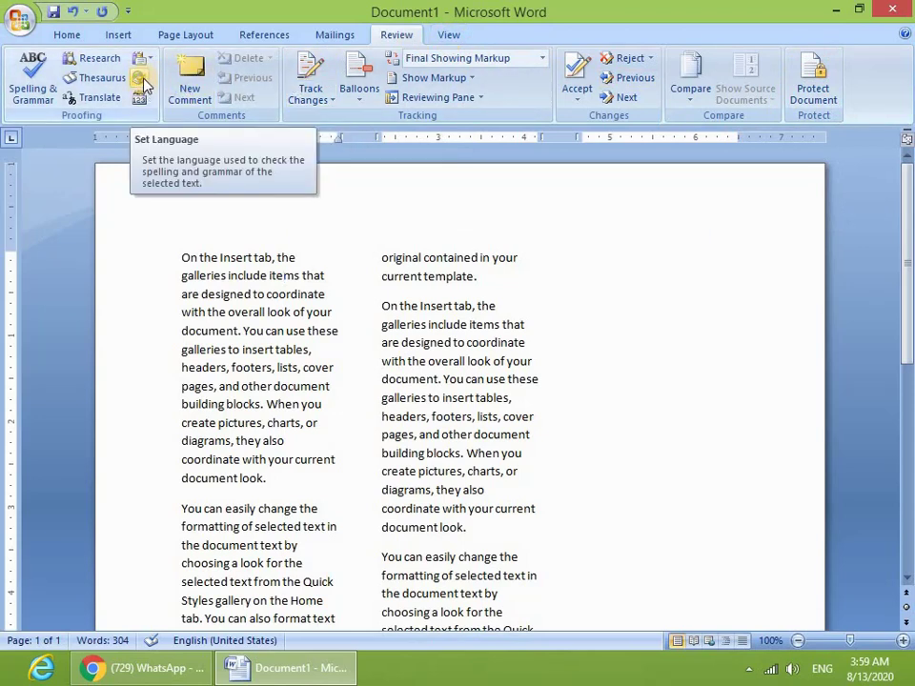
pyautogui.scroll(-1, 414, 35)
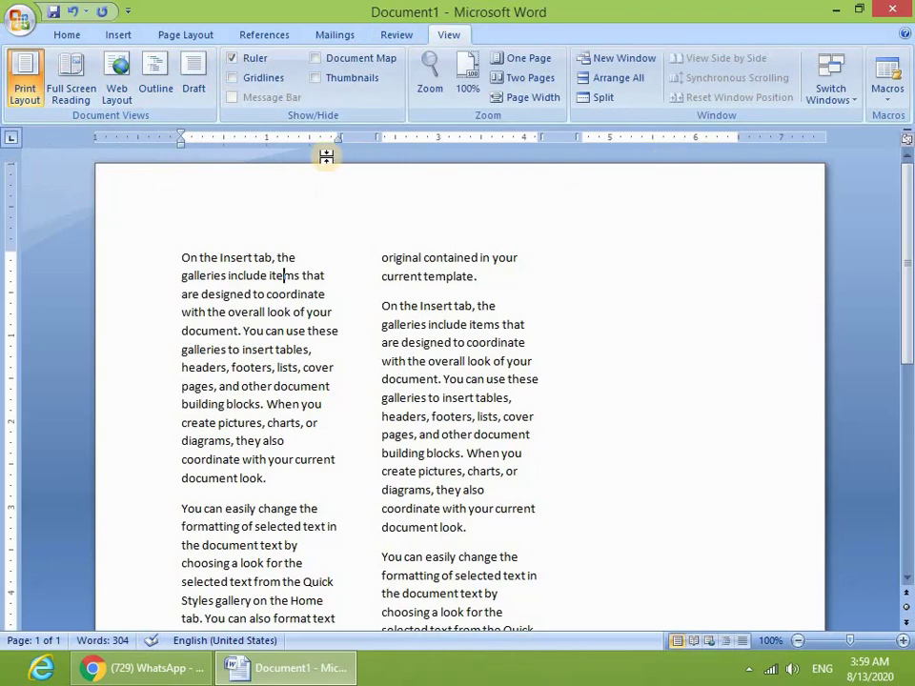
pyautogui.click(248, 59)
pyautogui.click(249, 61)
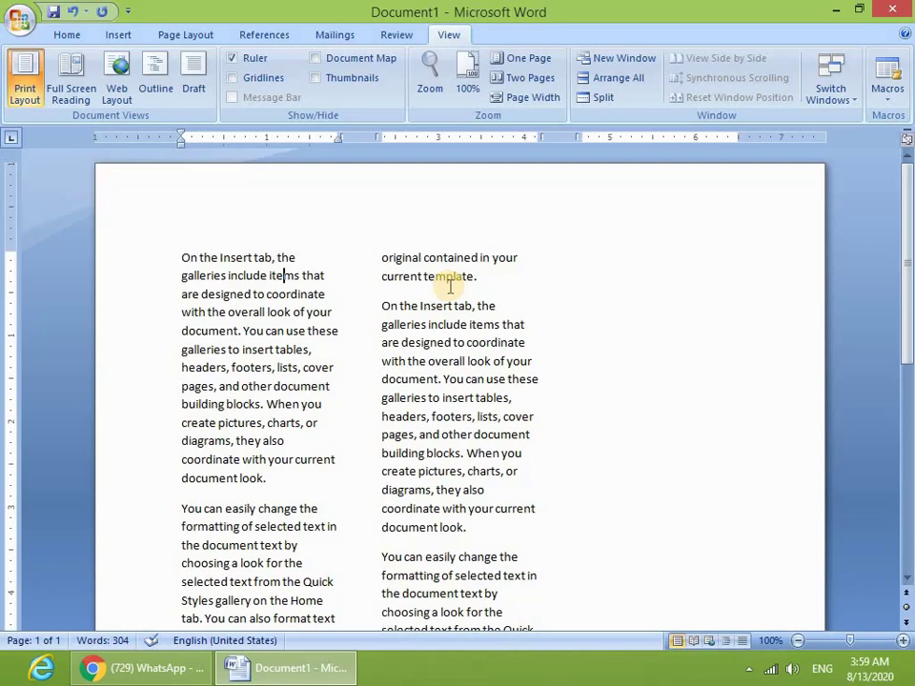
# Look once more through every ribbon command set, from text formatting to document views, and return to the formatting tools
pyautogui.click(65, 36)
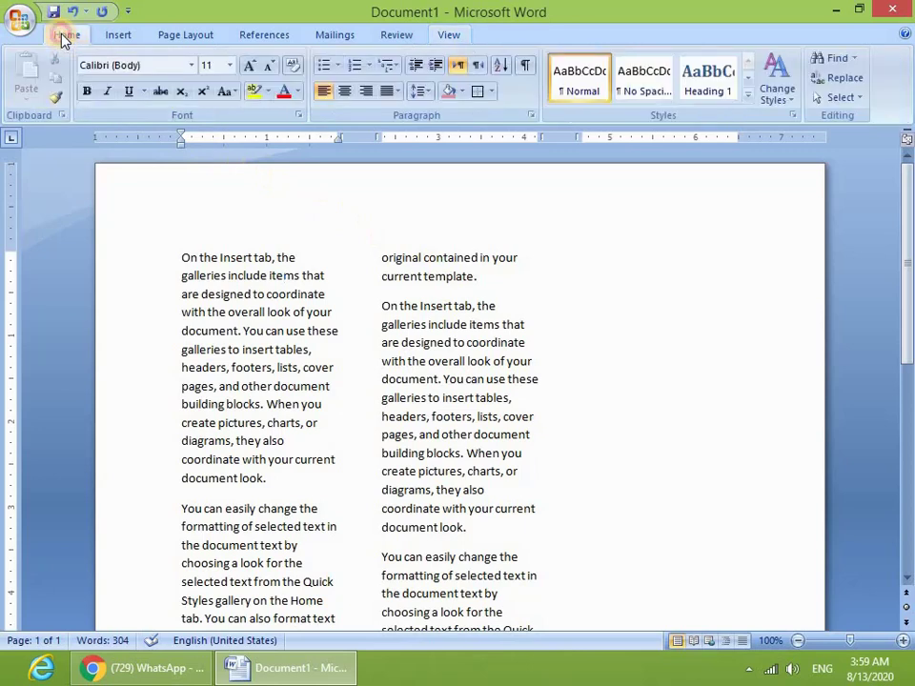
pyautogui.click(120, 36)
pyautogui.click(190, 36)
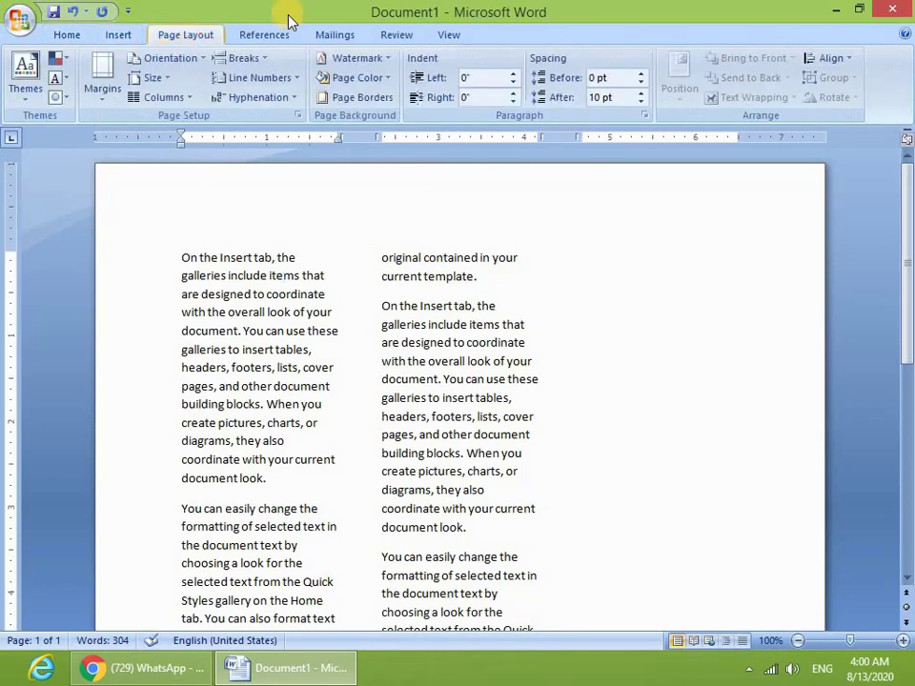
pyautogui.click(271, 33)
pyautogui.click(343, 33)
pyautogui.click(405, 33)
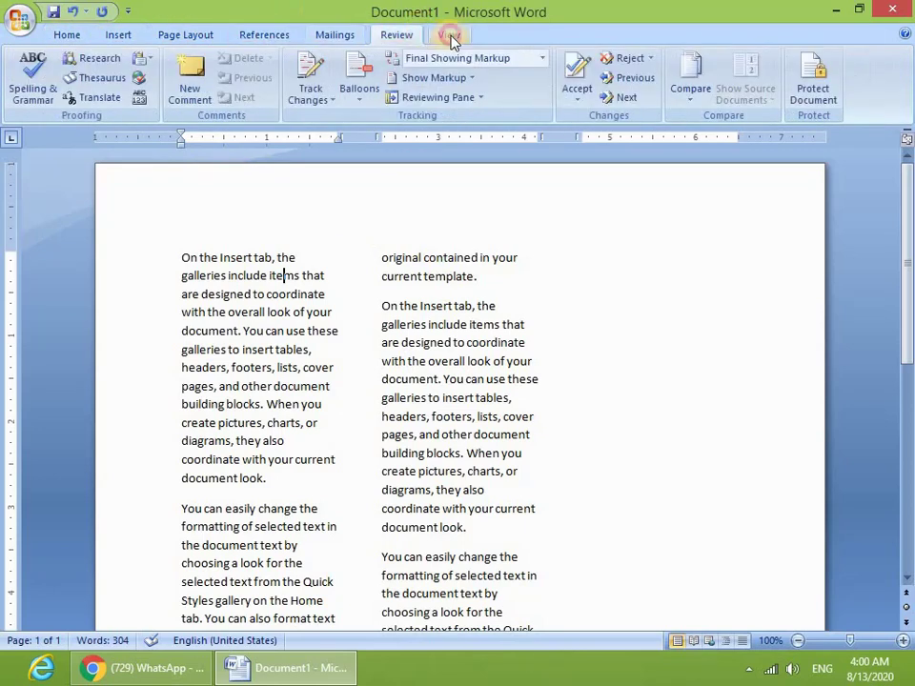
pyautogui.click(451, 36)
pyautogui.click(68, 35)
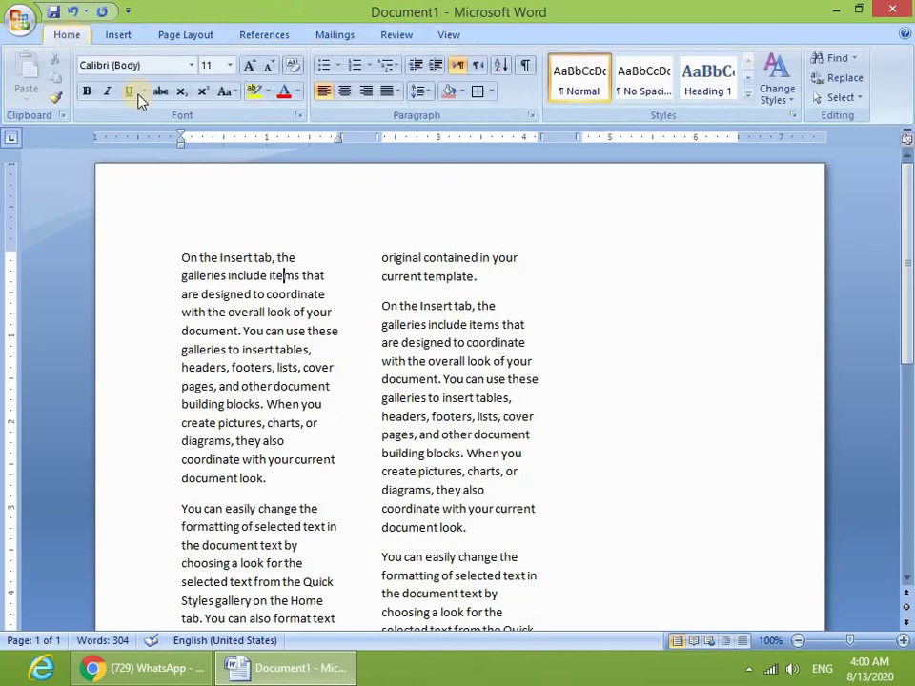